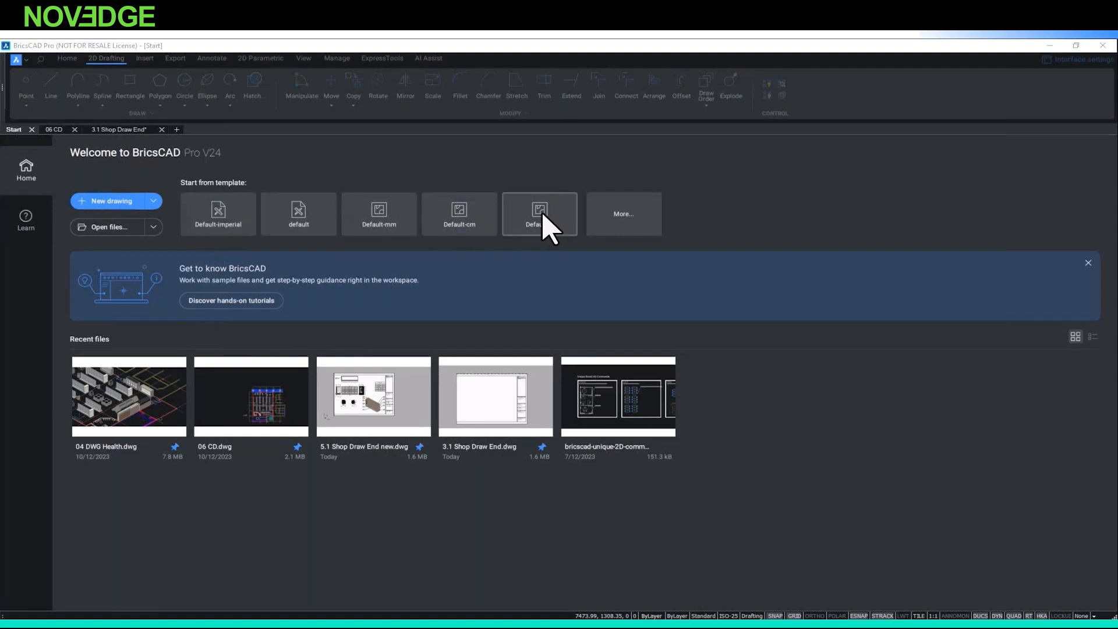
# - Look through the available drawing templates, the custom template folder, and the options for creating and opening drawings
pyautogui.click(618, 231)
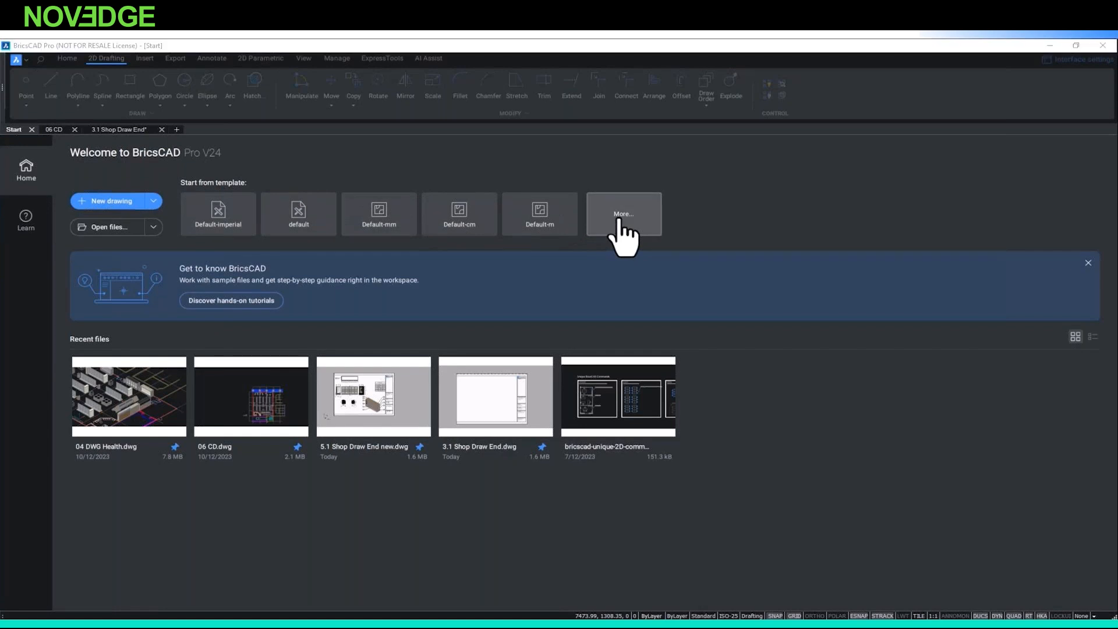
pyautogui.moveTo(716, 267); pyautogui.dragTo(702, 322)
pyautogui.click(550, 288)
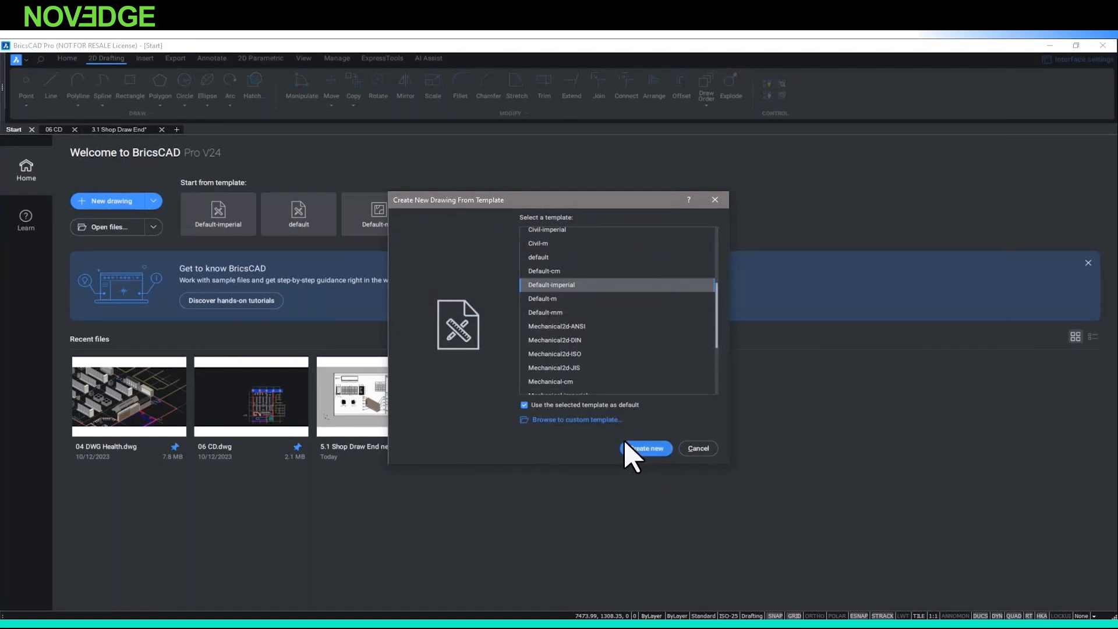
pyautogui.click(573, 420)
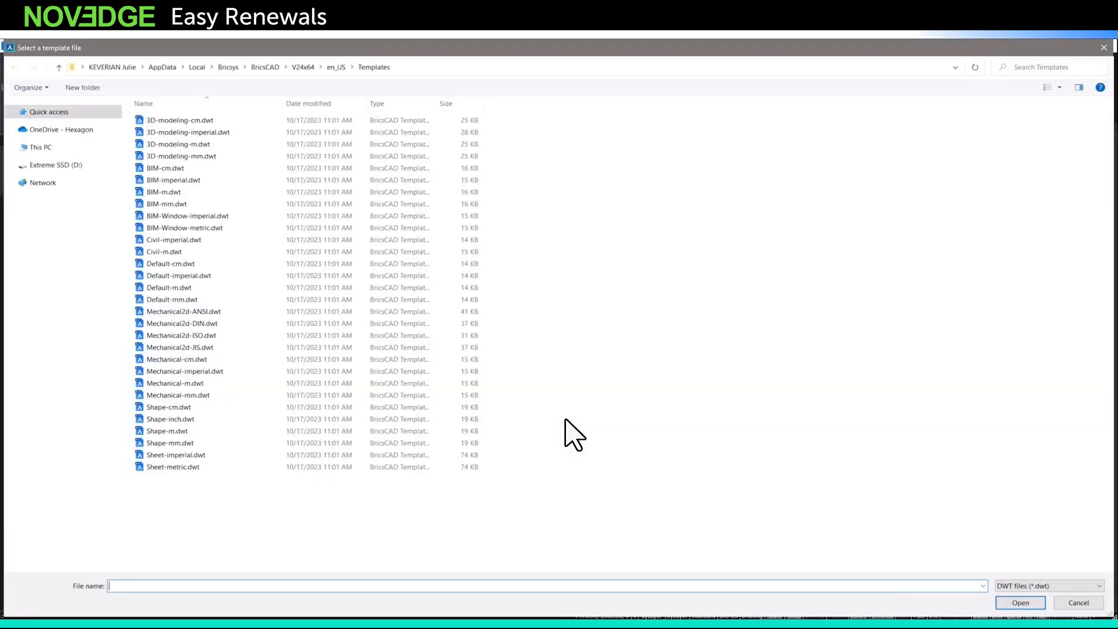
pyautogui.press('Escape')
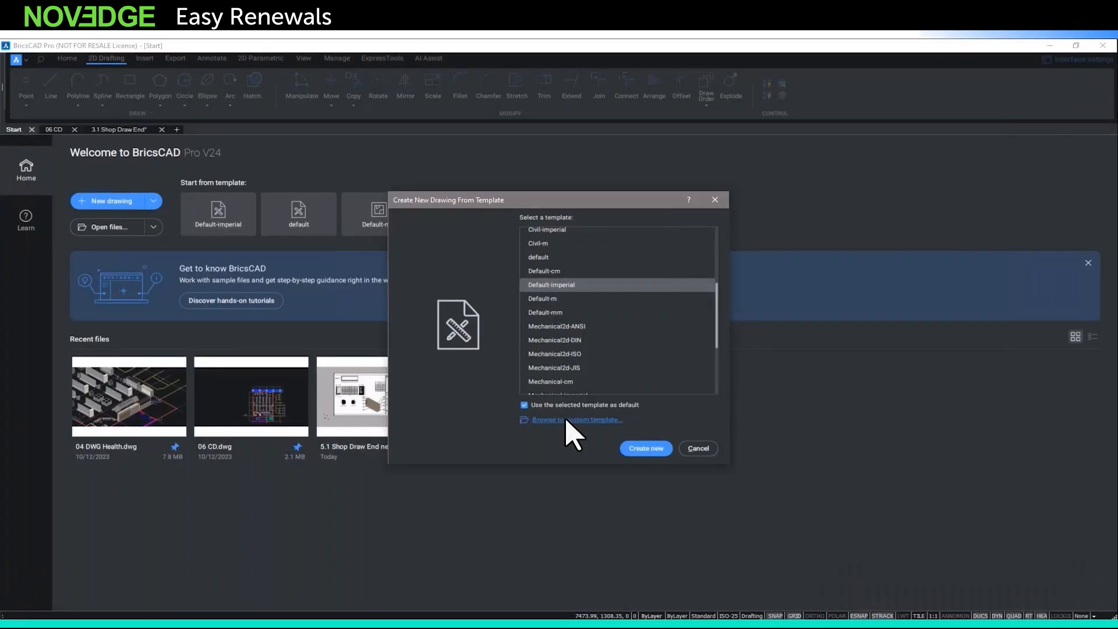
pyautogui.click(701, 450)
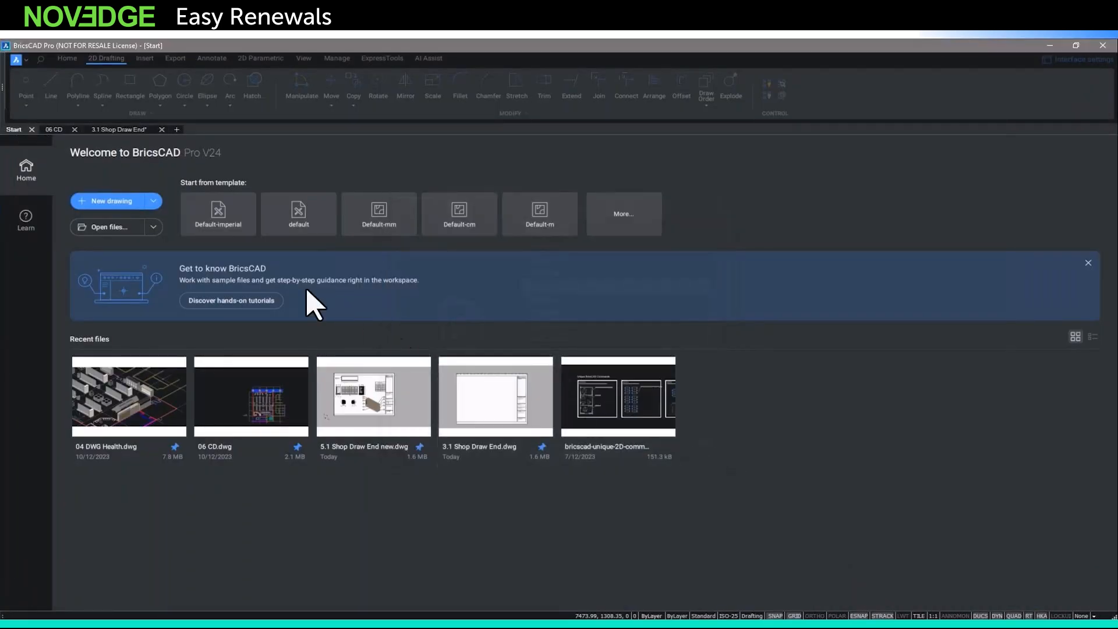
pyautogui.click(153, 202)
pyautogui.click(154, 227)
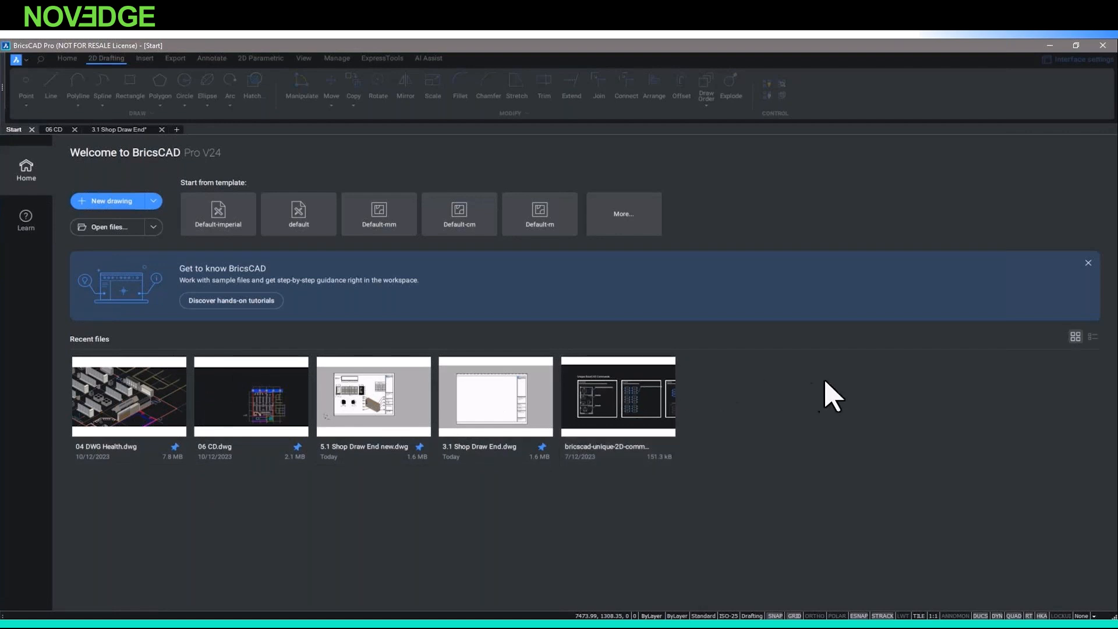
# - View the recent files as a table, return to thumbnails, and try the pin toggle on 3.1 Shop Draw End.dwg
pyautogui.click(1092, 337)
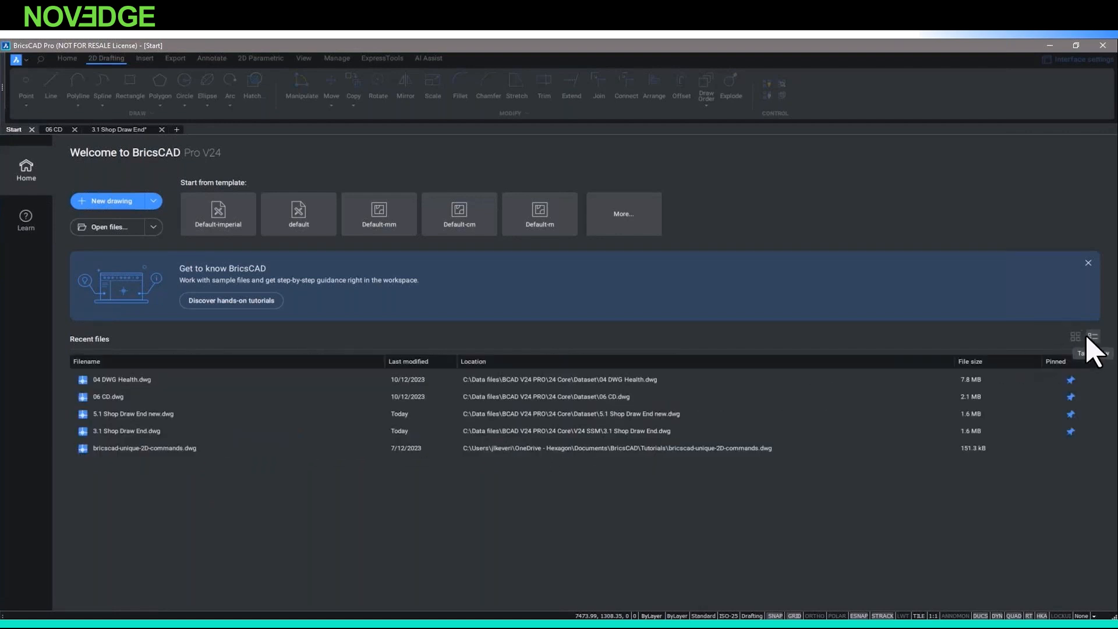
pyautogui.click(1075, 337)
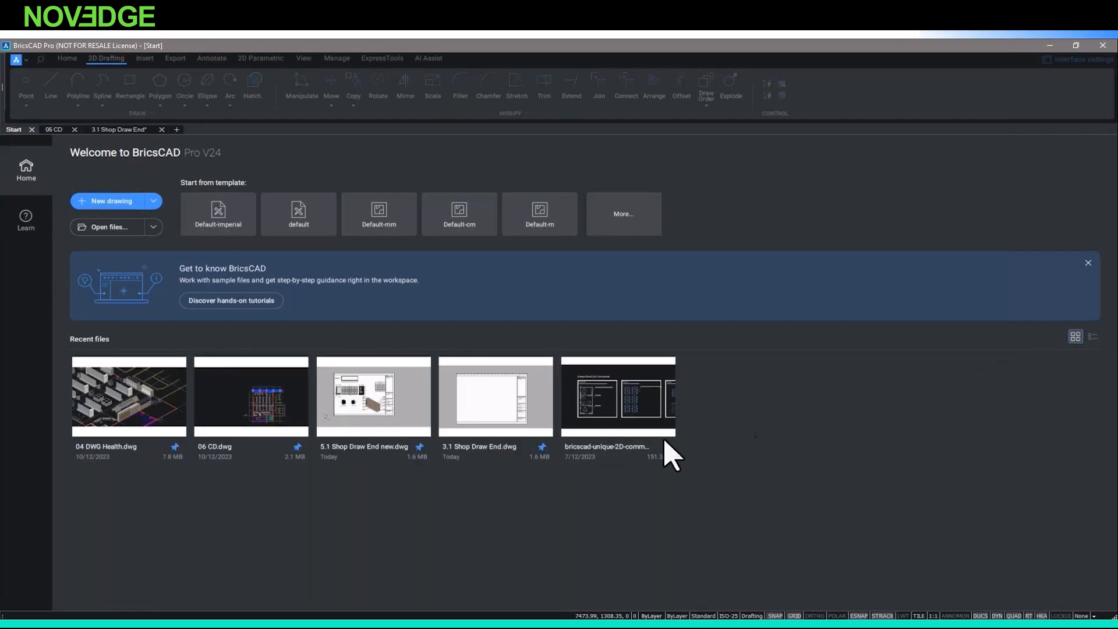
pyautogui.click(541, 447)
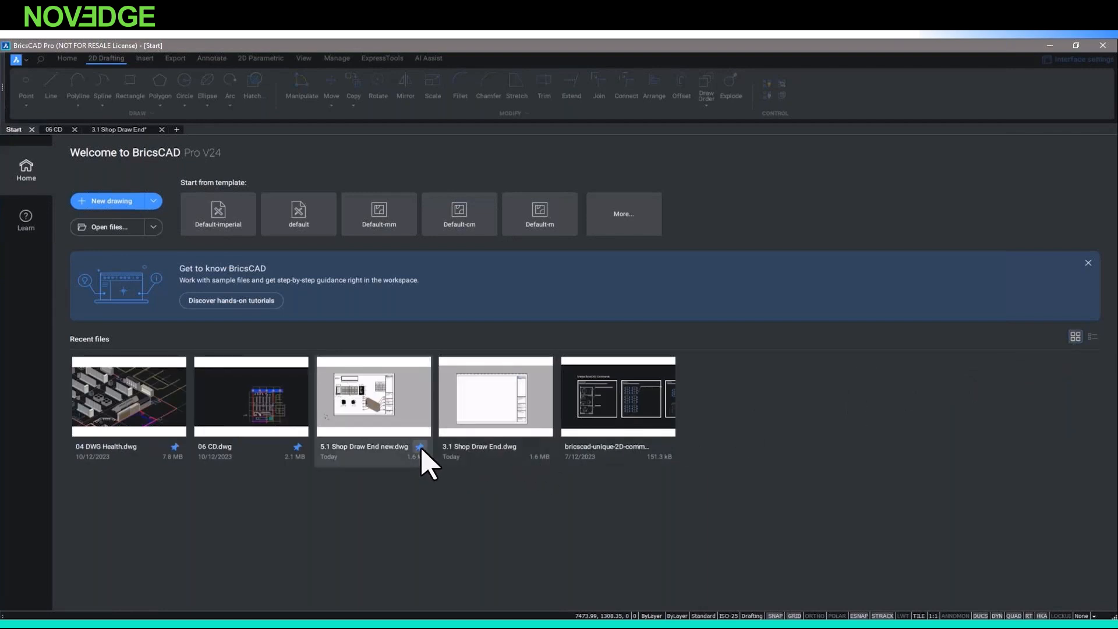
pyautogui.click(542, 447)
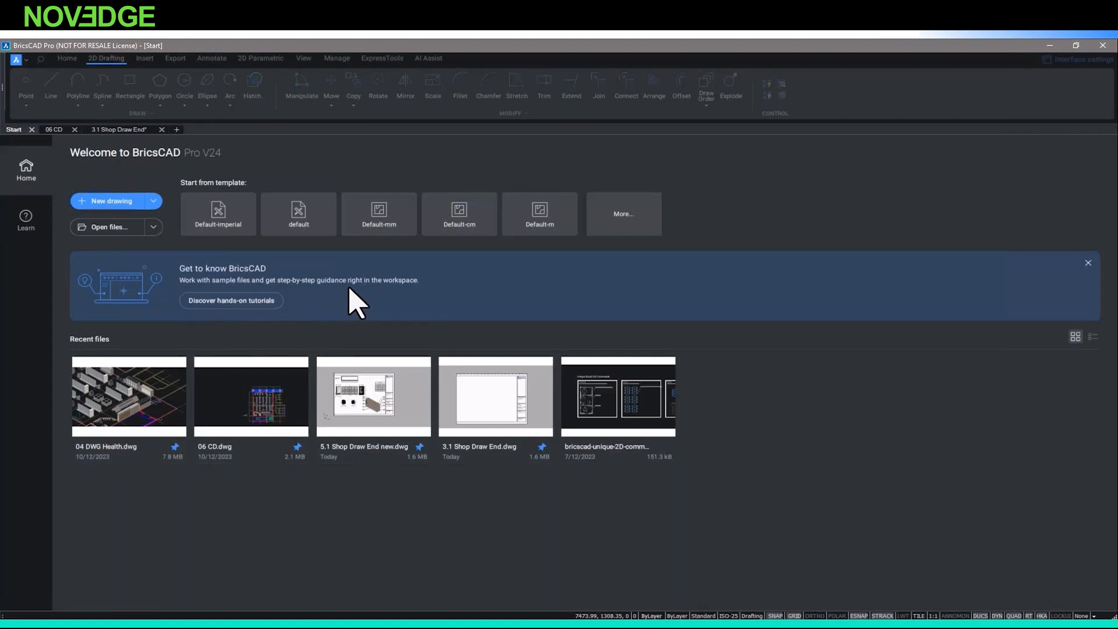
# - Restart the BricsCAD unique 2D commands lesson, move its window clear of the office plan, and advance to the CONNECT exercise
pyautogui.click(245, 300)
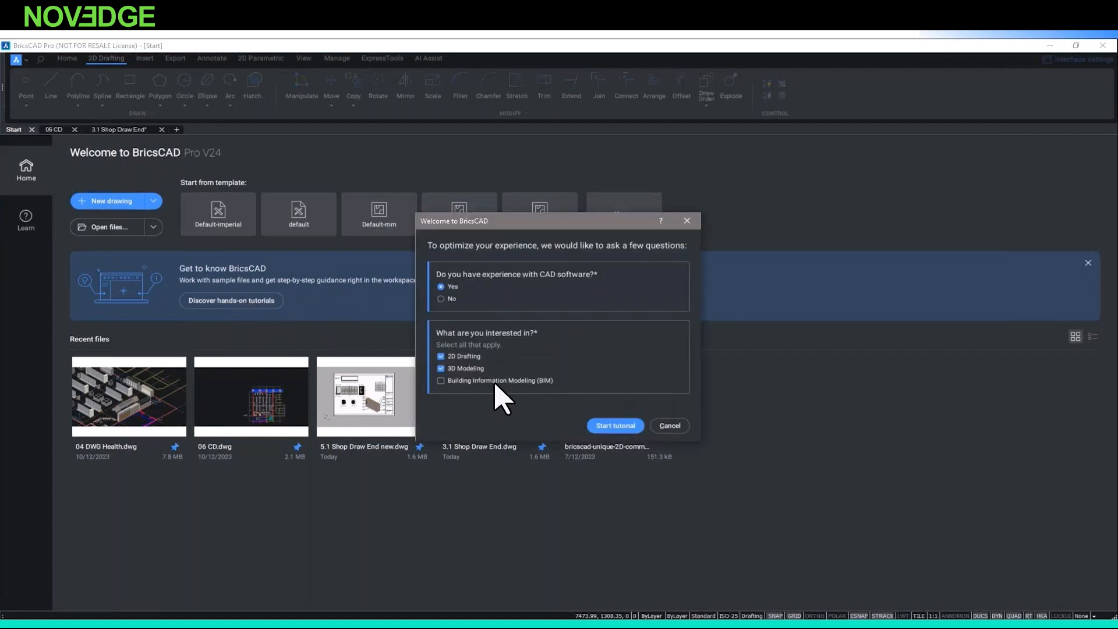
pyautogui.click(614, 425)
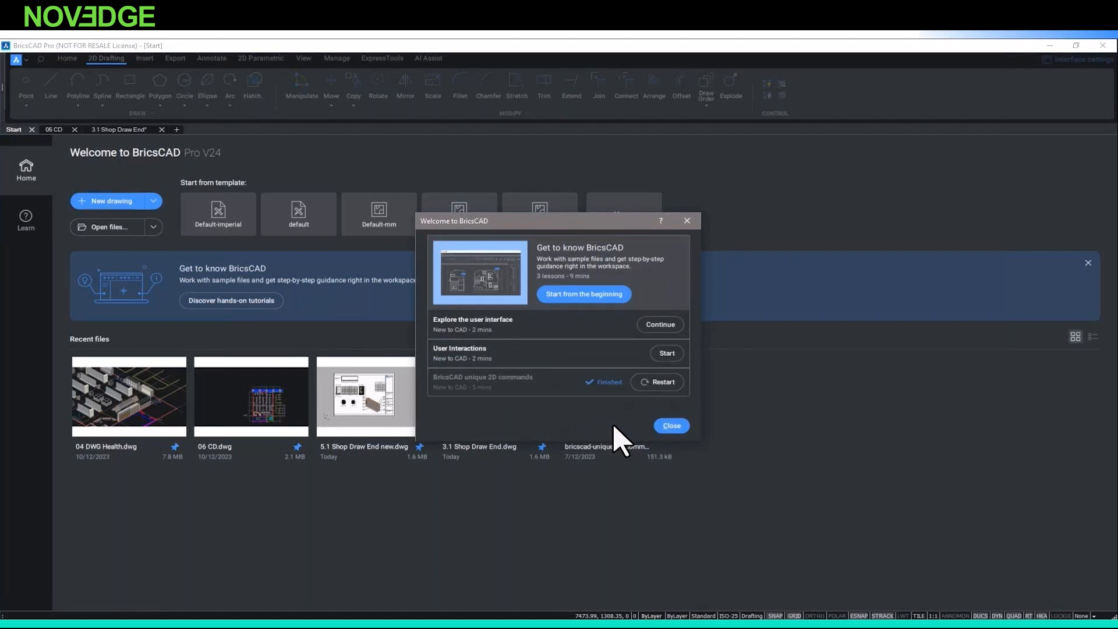
pyautogui.click(657, 382)
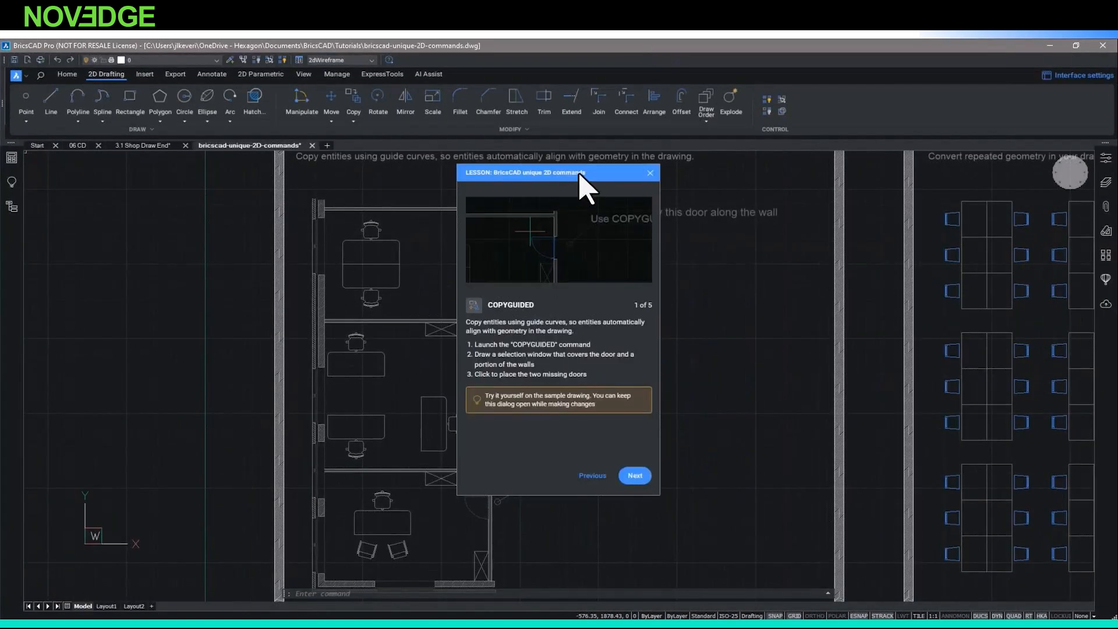
pyautogui.moveTo(601, 177); pyautogui.dragTo(888, 174)
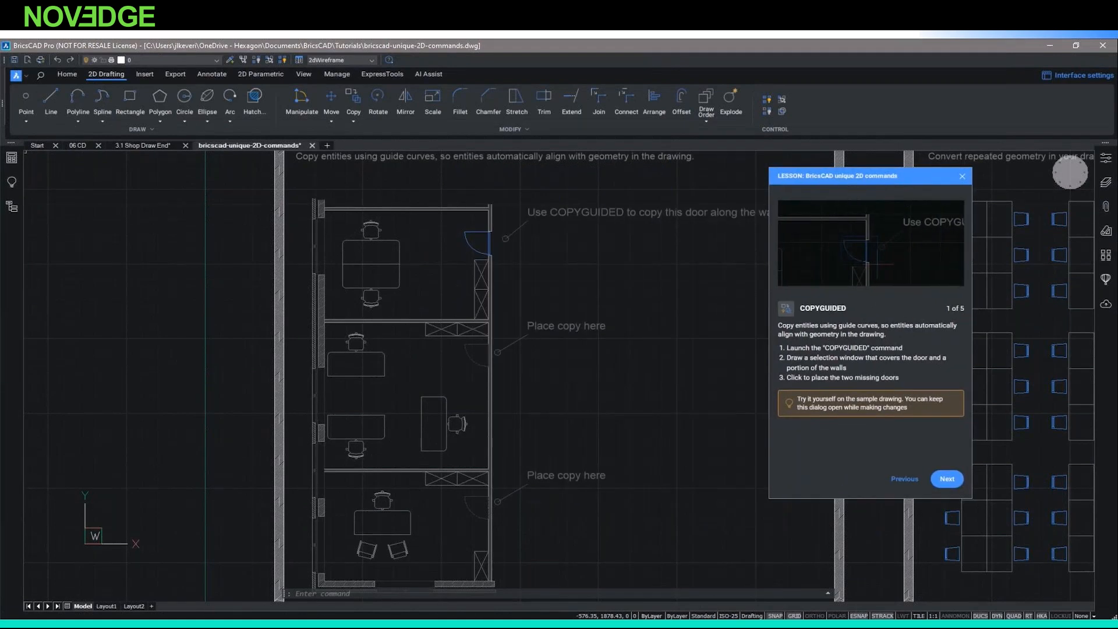
pyautogui.click(947, 478)
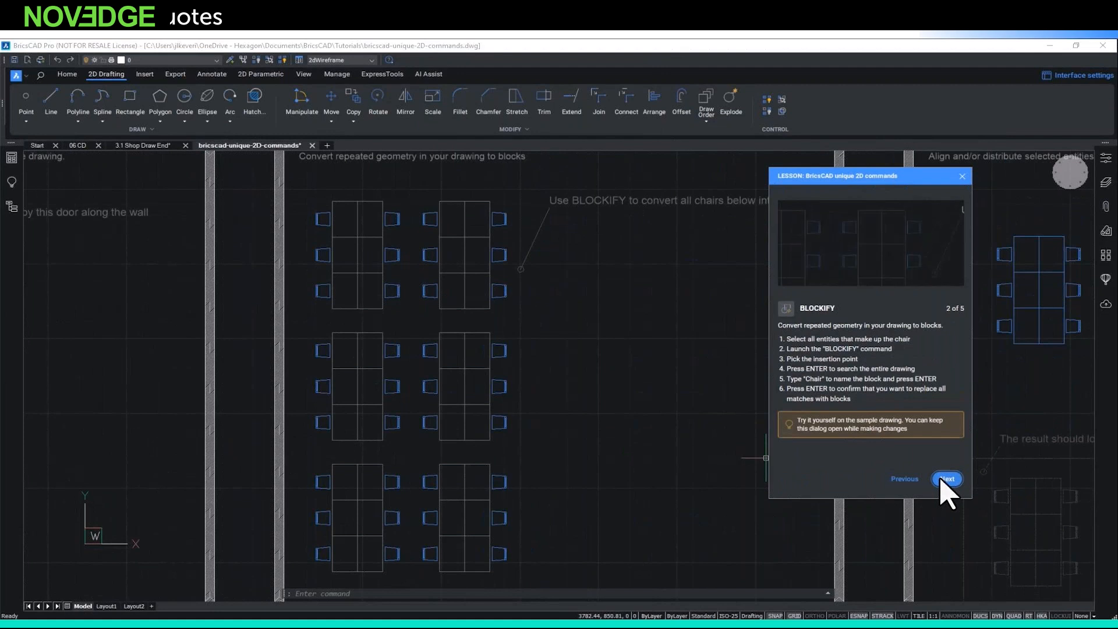
pyautogui.click(943, 478)
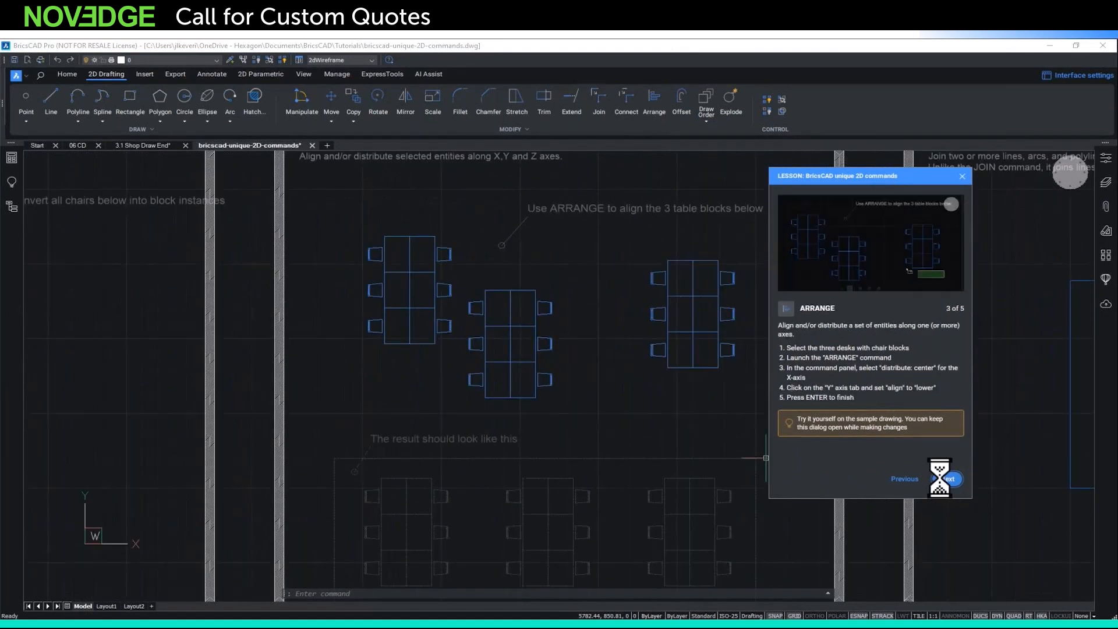
# - Join all the white lines inside the logo with Connect, and finish the lesson by closing the tutorial overview
pyautogui.click(67, 74)
pyautogui.click(111, 75)
pyautogui.click(626, 111)
pyautogui.click(633, 294)
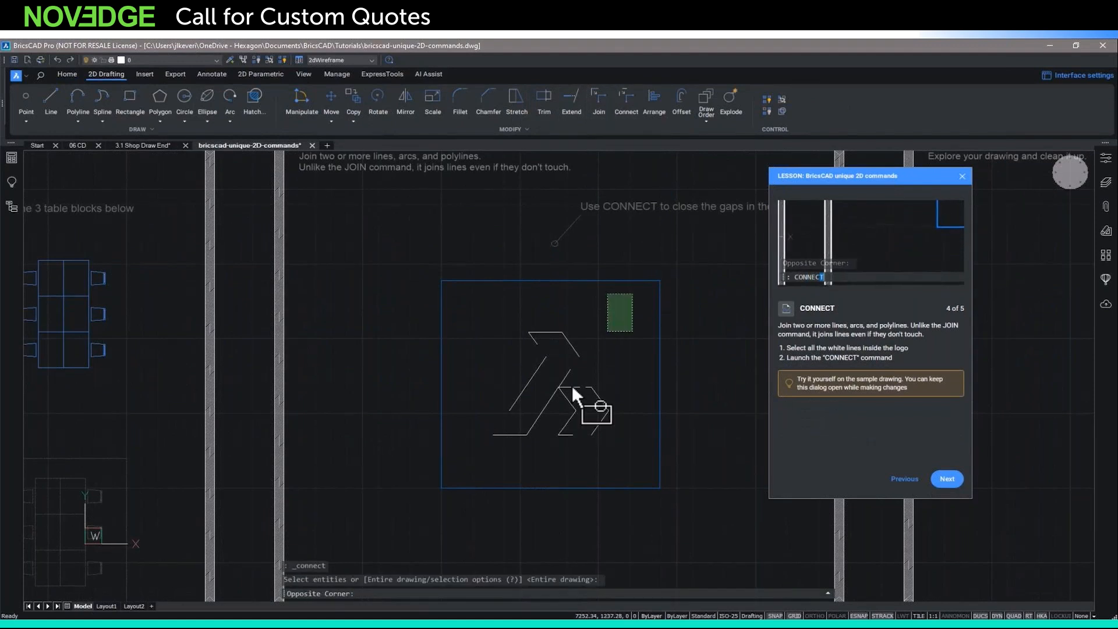
pyautogui.click(481, 459)
pyautogui.press('Return')
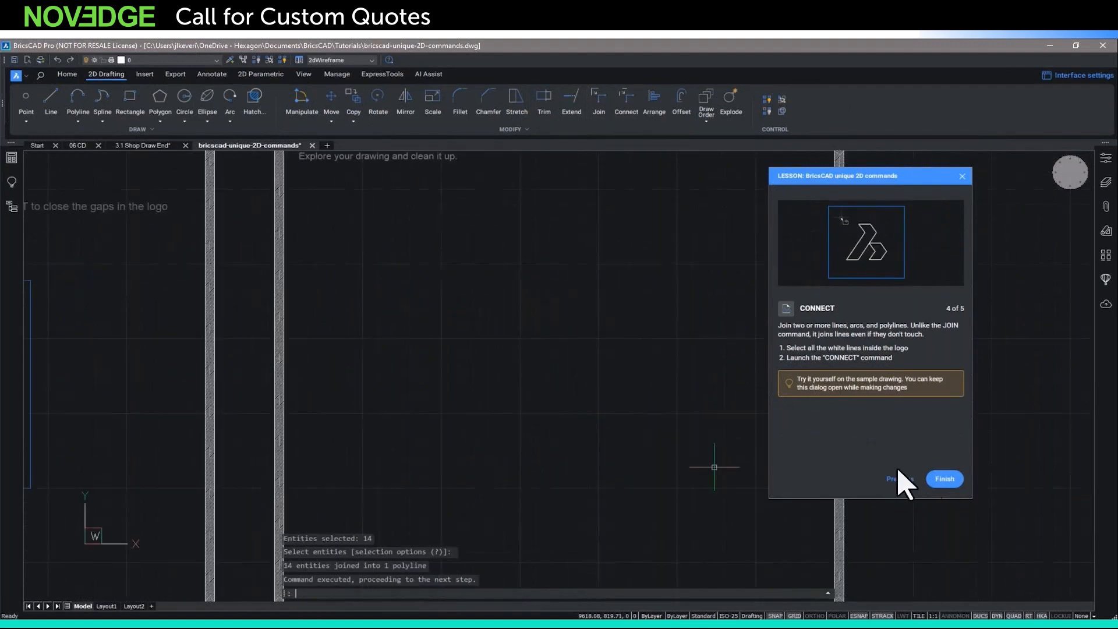
pyautogui.click(953, 479)
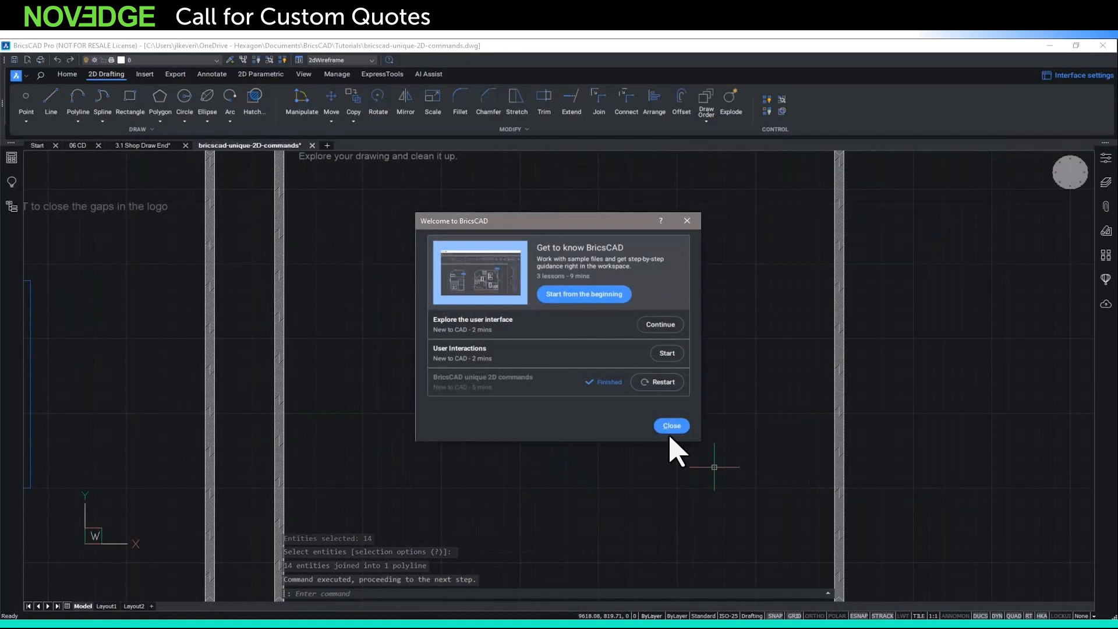
pyautogui.click(668, 425)
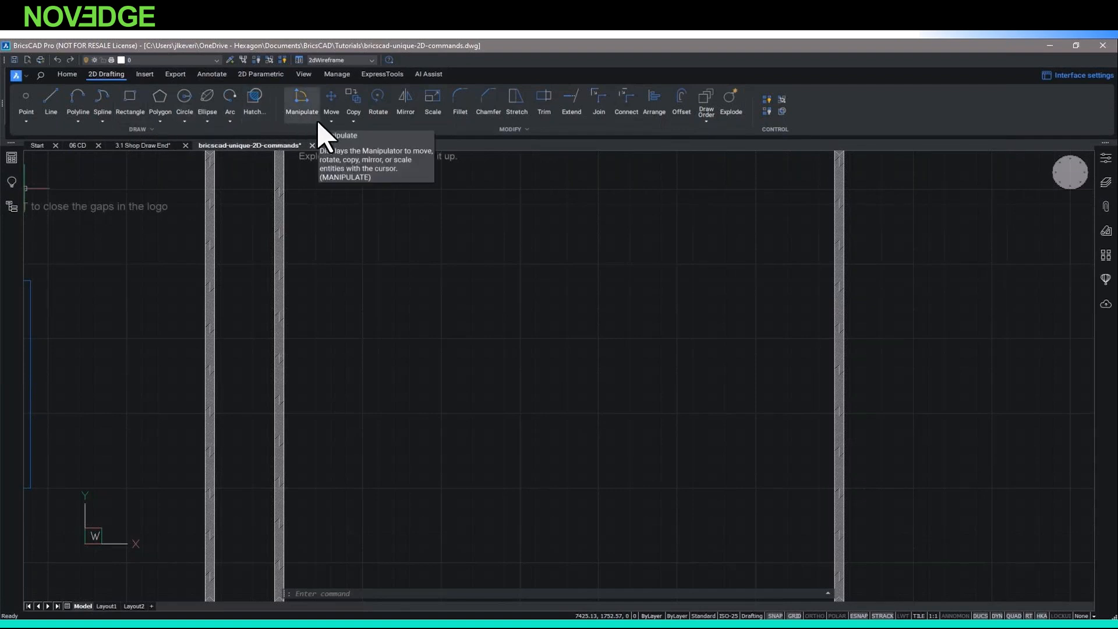
# - Search the ribbon for "dim" and examine the matching tools among the 2D Drafting, Annotate and ExpressTools commands
pyautogui.click(40, 76)
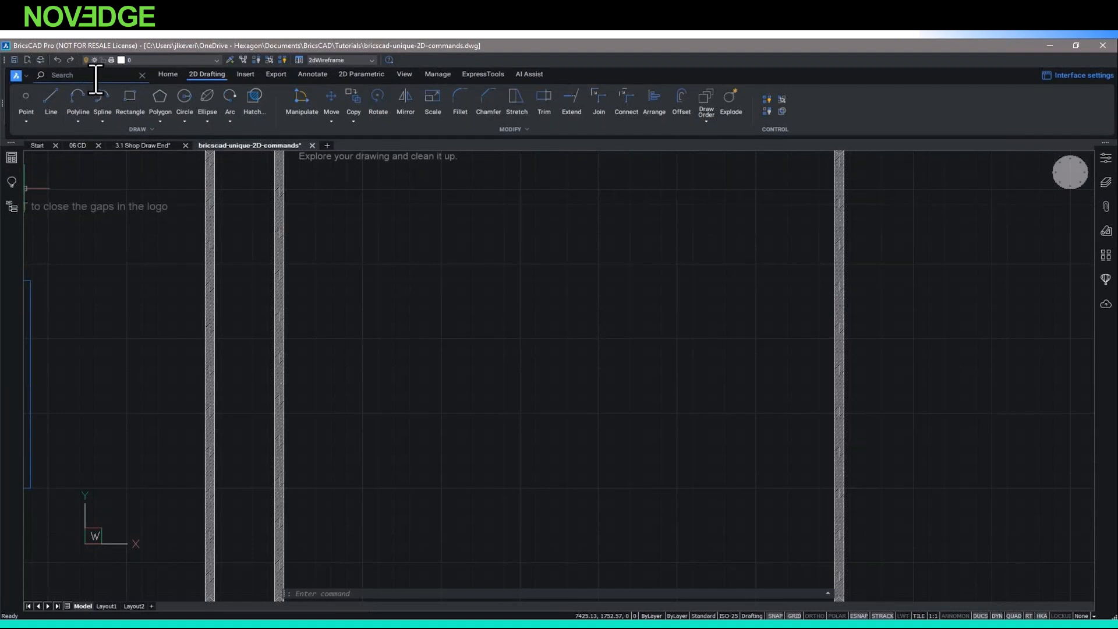
pyautogui.write('dim')
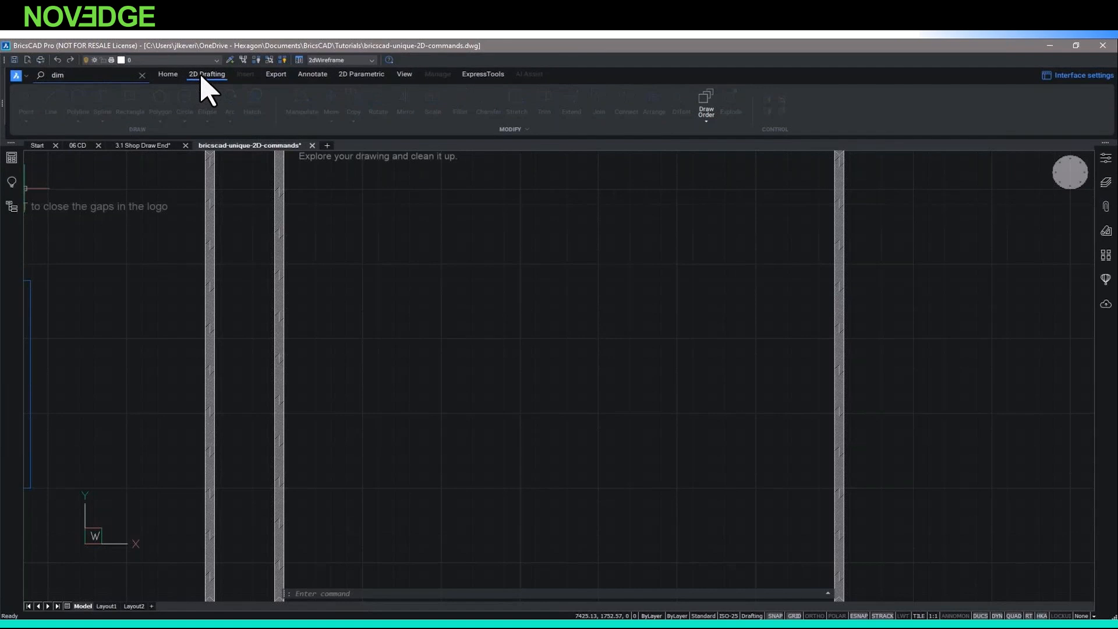
pyautogui.click(712, 124)
pyautogui.click(317, 77)
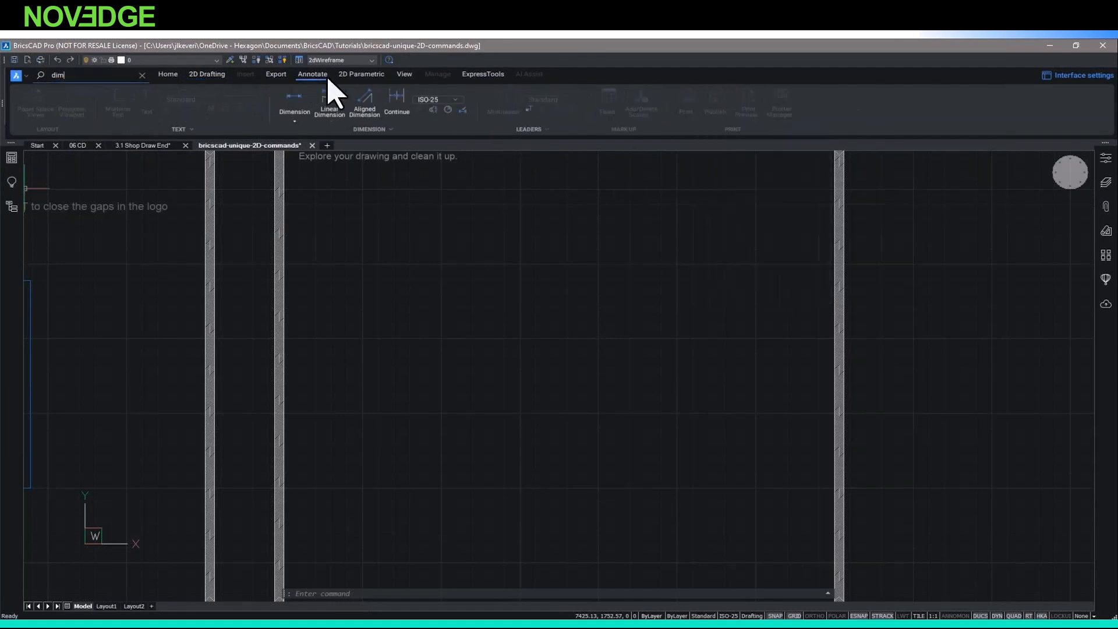
pyautogui.click(481, 75)
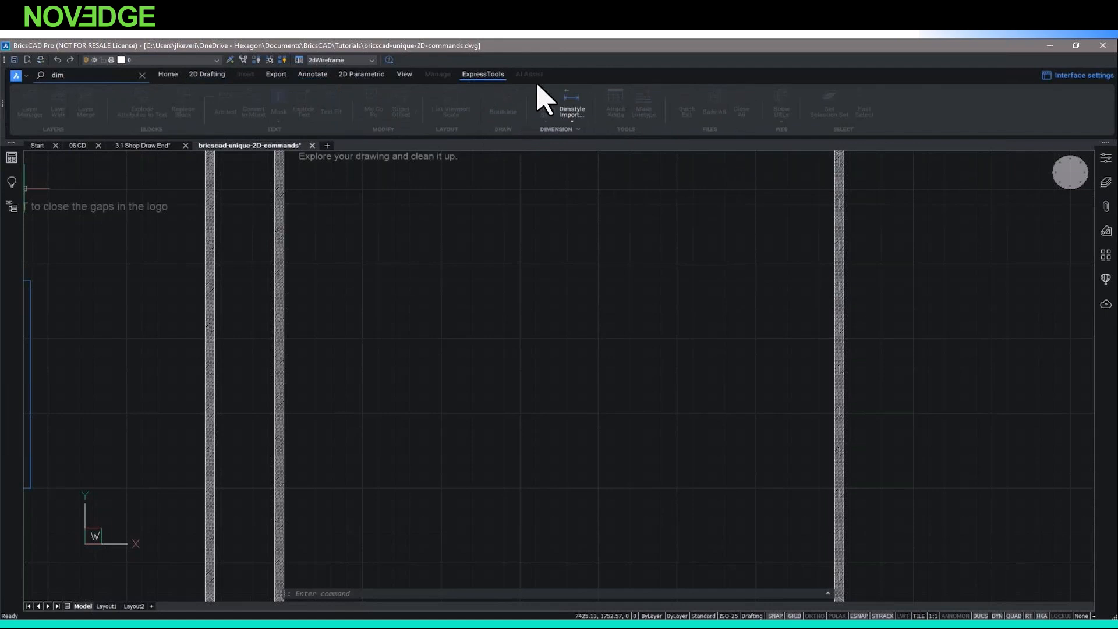
pyautogui.click(569, 122)
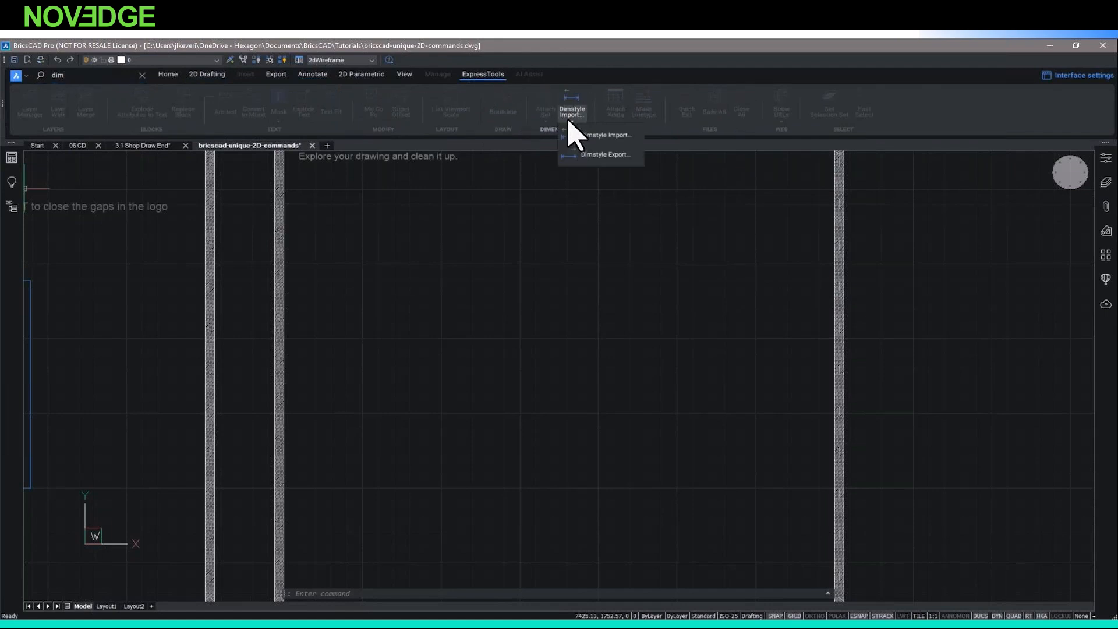
pyautogui.press('Escape')
pyautogui.press('Escape')
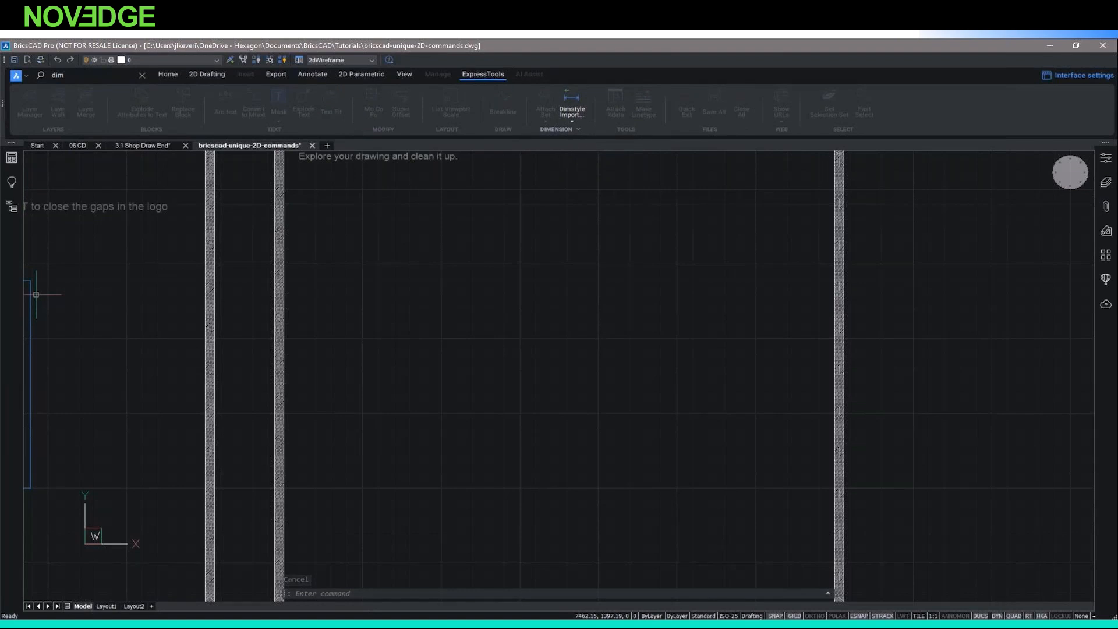
# - Switch to the 3.1 Shop Draw End drawing and open the V24 launch PDF sheet set in the Sheet Set Manager
pyautogui.click(143, 146)
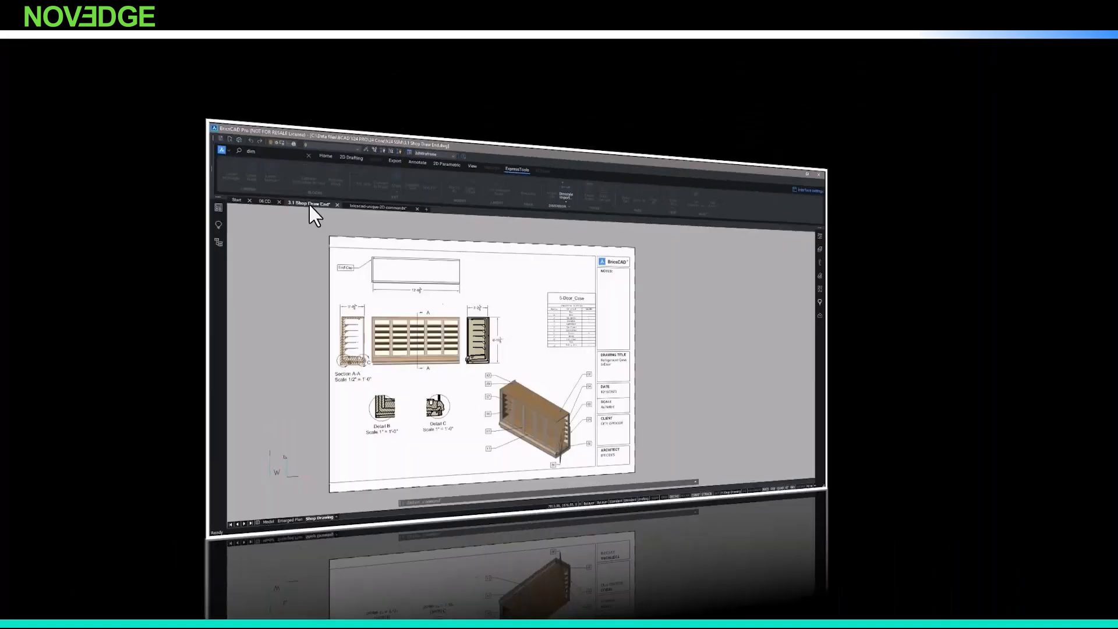
pyautogui.click(1105, 232)
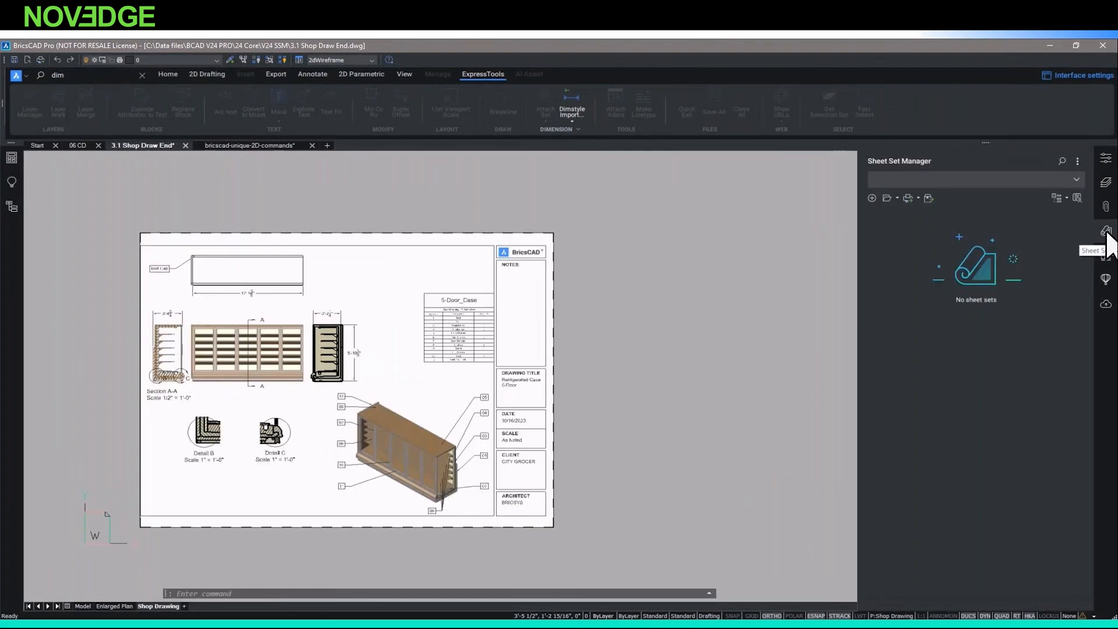
pyautogui.click(896, 197)
pyautogui.click(924, 251)
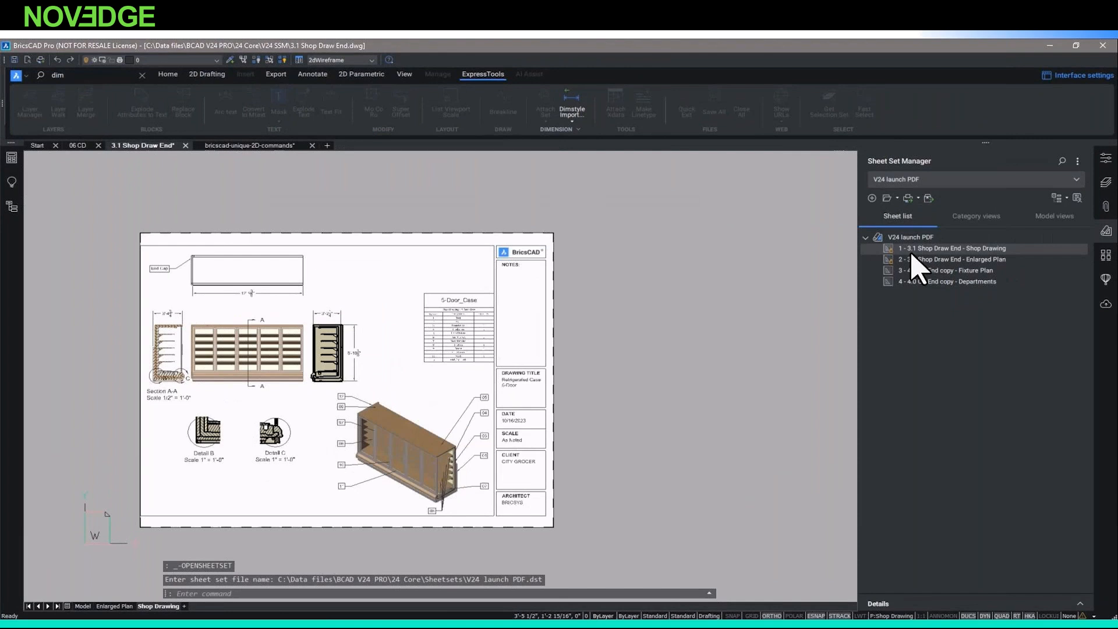
# - Add the V24 SSM folder as a model views location for the sheet set
pyautogui.click(1053, 216)
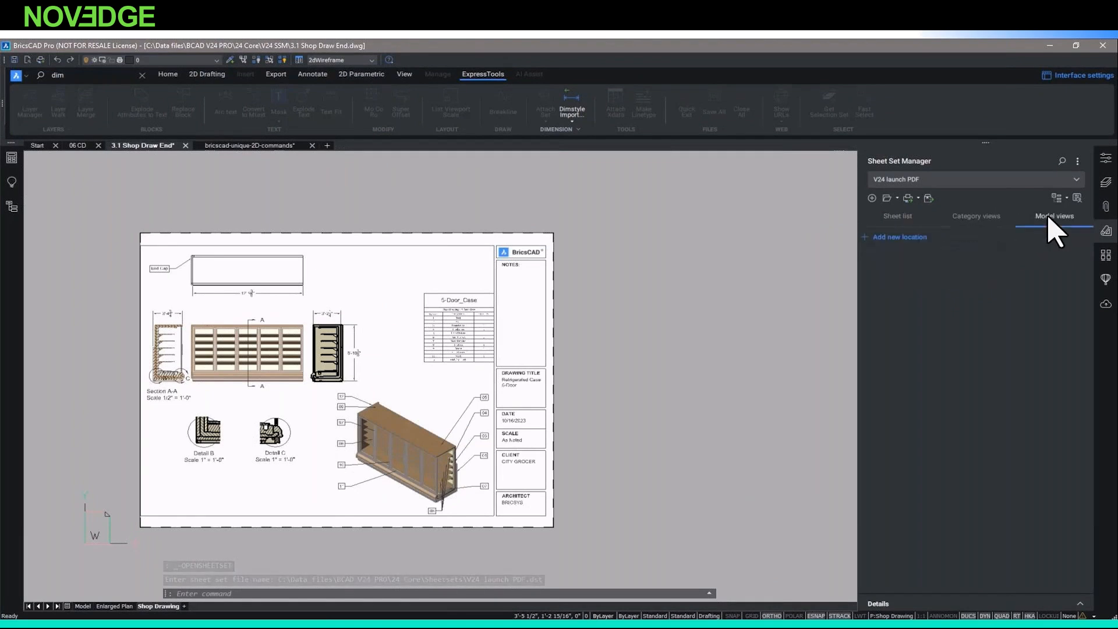
pyautogui.click(918, 237)
pyautogui.doubleClick(155, 119)
pyautogui.click(155, 180)
pyautogui.click(1013, 602)
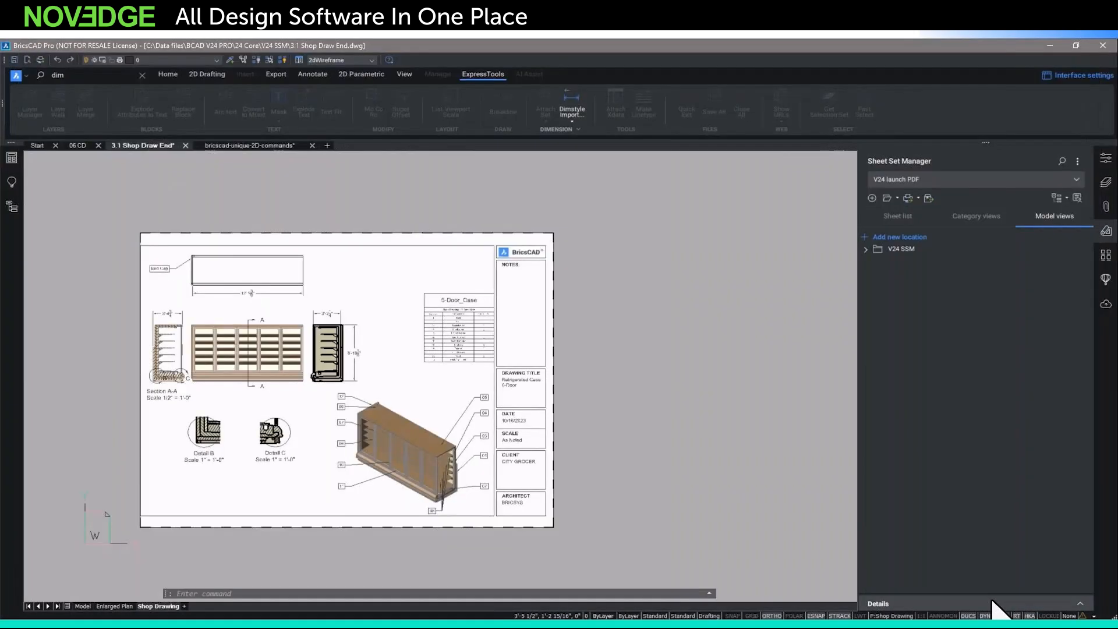
# - Place the RefCASE model view from 4.0 CD End copy.dwg in the upper part of the Enlarged Plan layout, selecting a scale for it
pyautogui.click(865, 249)
pyautogui.click(875, 271)
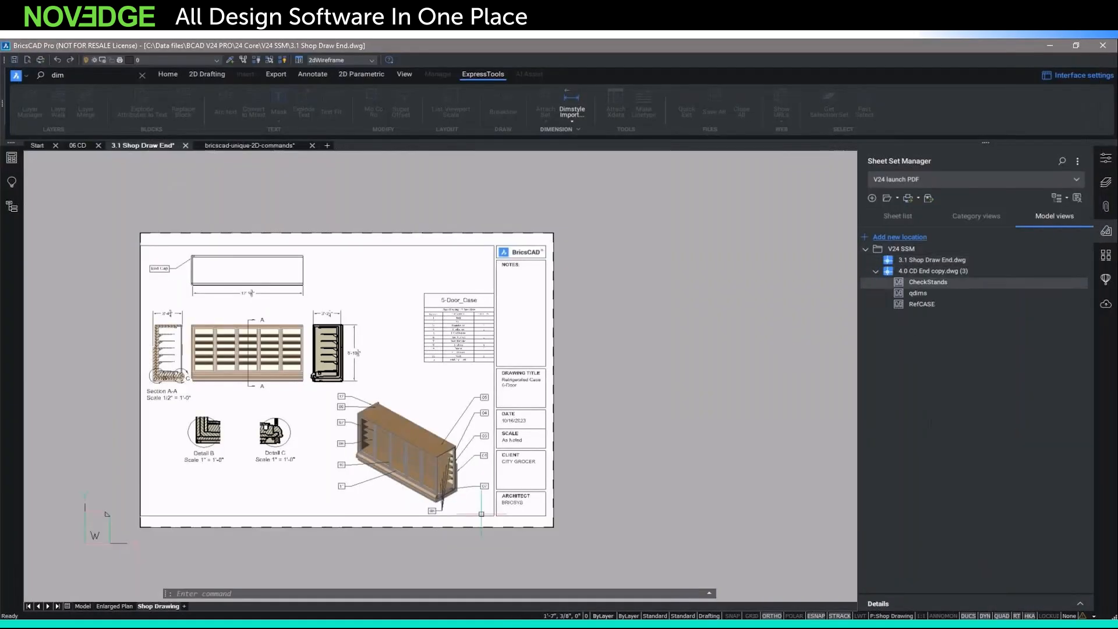
pyautogui.click(114, 605)
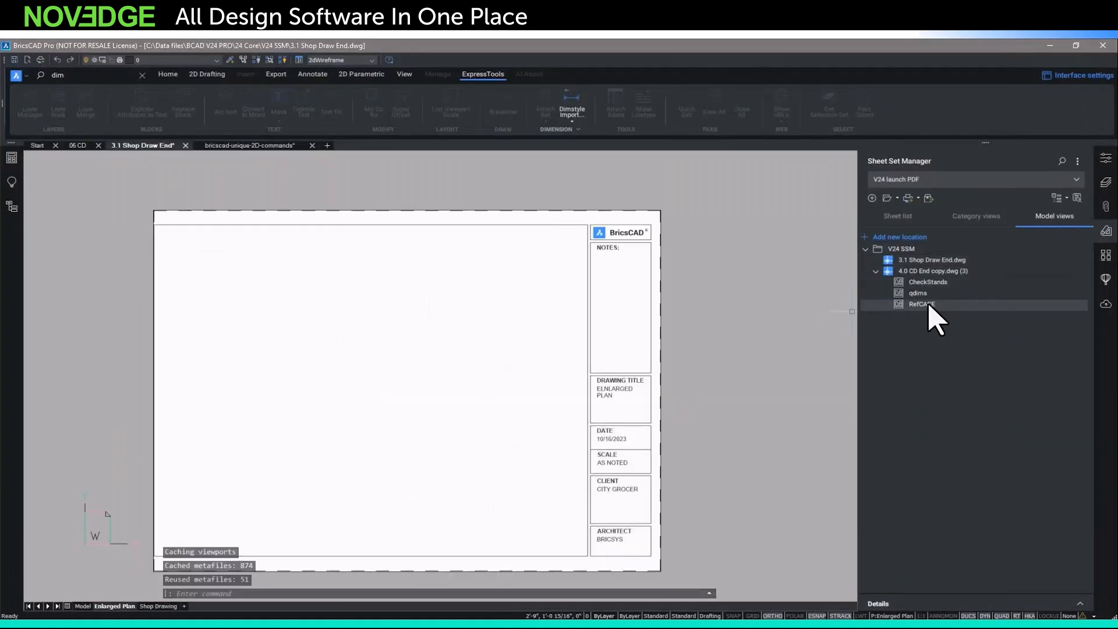
pyautogui.moveTo(925, 303); pyautogui.dragTo(455, 318)
pyautogui.rightClick(454, 318)
pyautogui.click(481, 534)
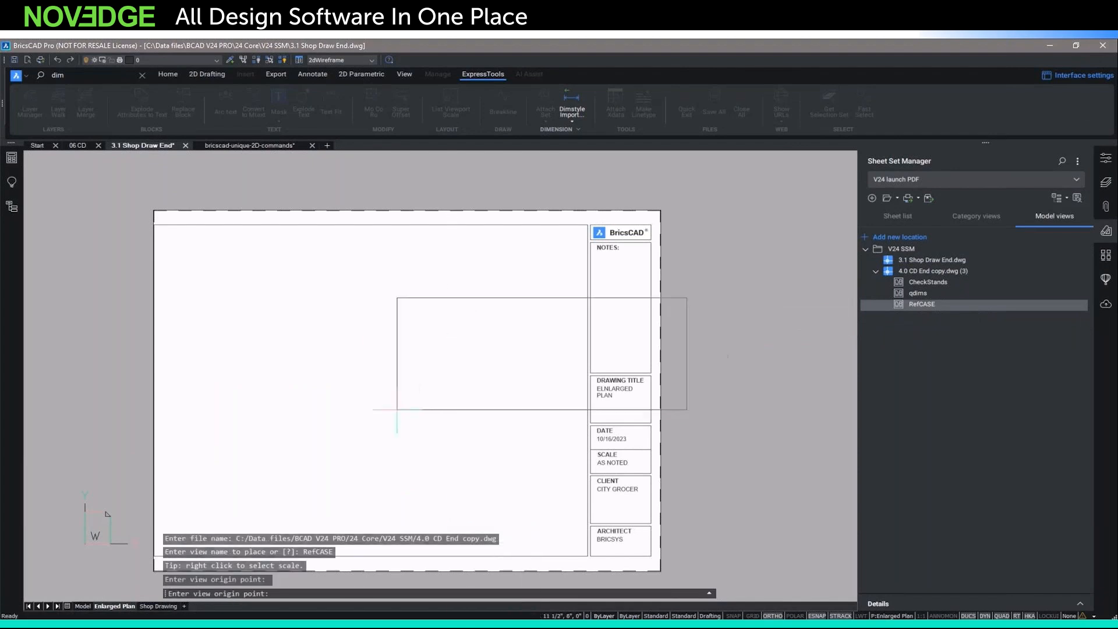
pyautogui.click(289, 345)
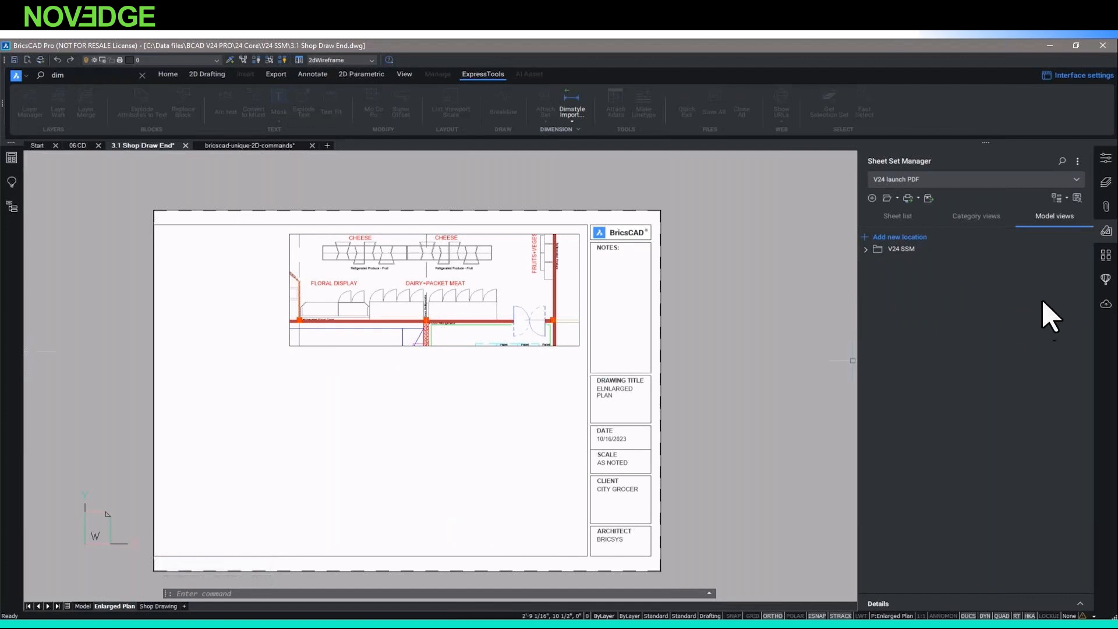
# - Publish the V24 launch PDF sheet set to a multi-sheet PDF with bookmarks created
pyautogui.click(901, 217)
pyautogui.rightClick(924, 237)
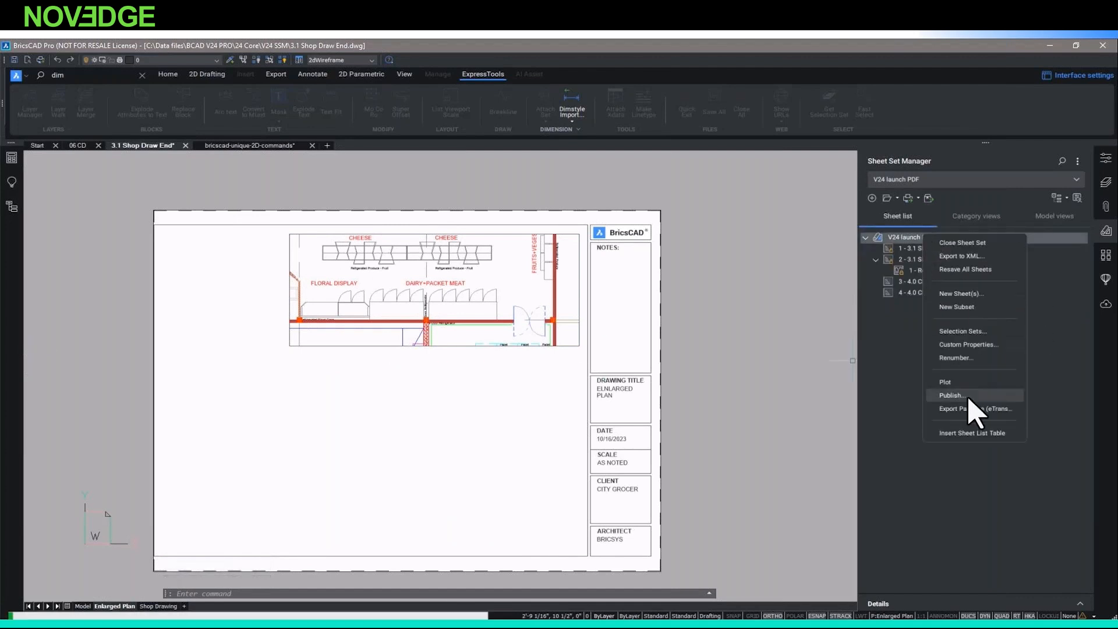
pyautogui.click(969, 395)
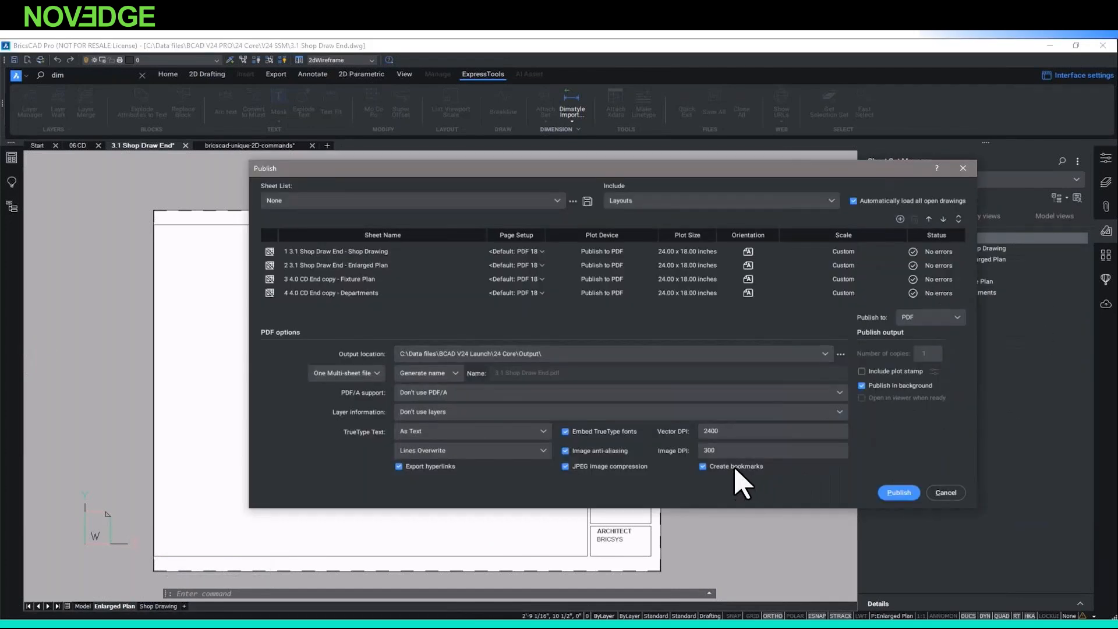
pyautogui.click(703, 466)
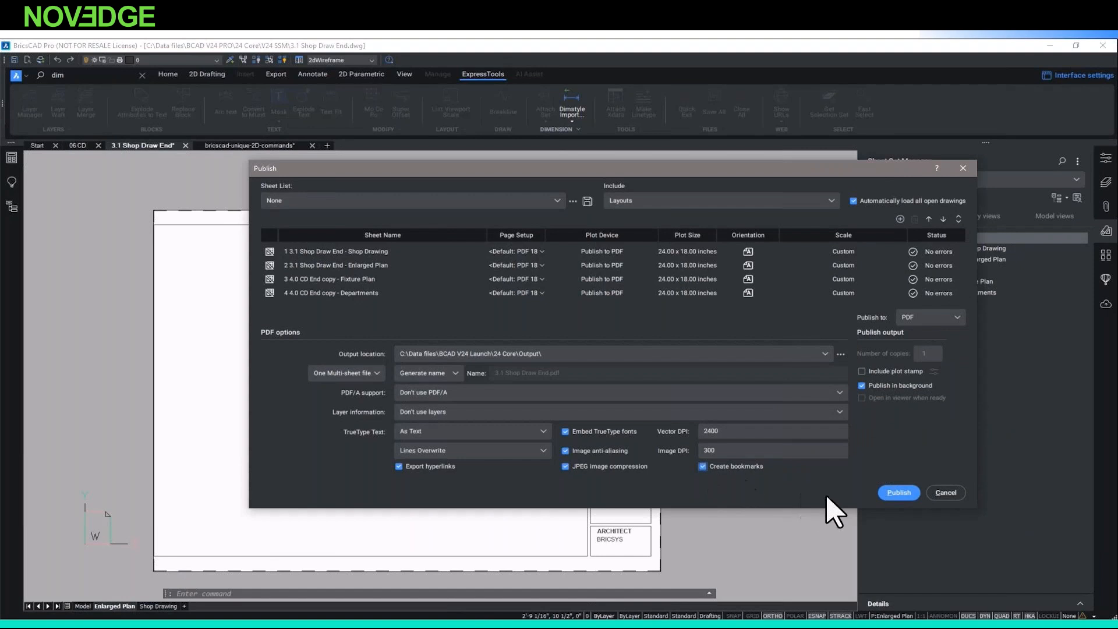
pyautogui.click(896, 493)
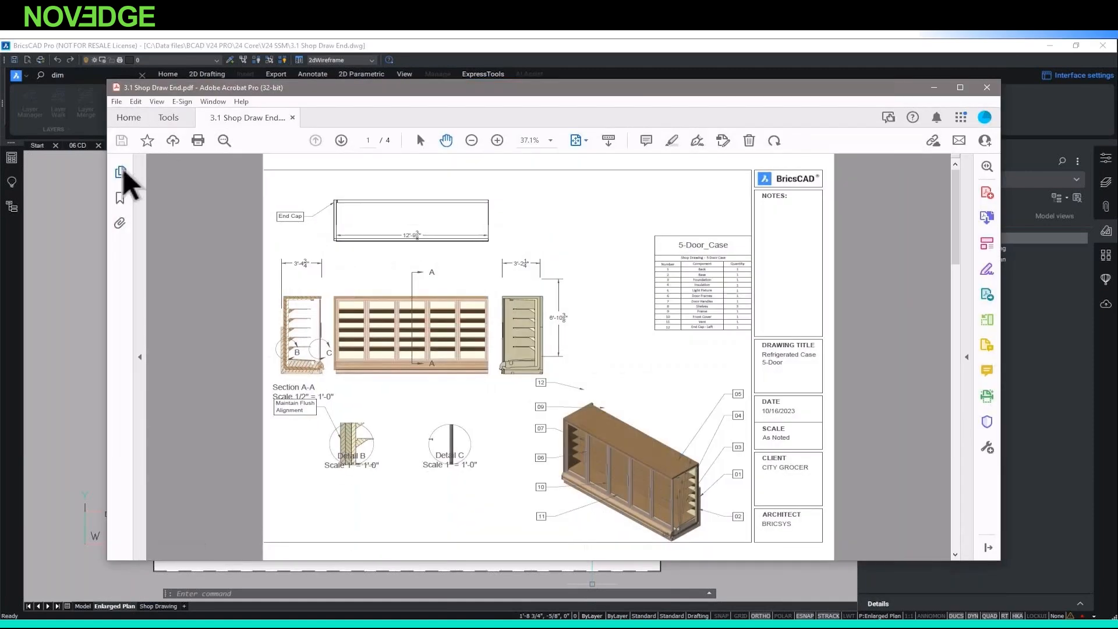
# - Examine the bookmarks and page thumbnails of the published 3.1 Shop Draw End PDF in Adobe Acrobat and close it
pyautogui.click(120, 172)
pyautogui.click(120, 198)
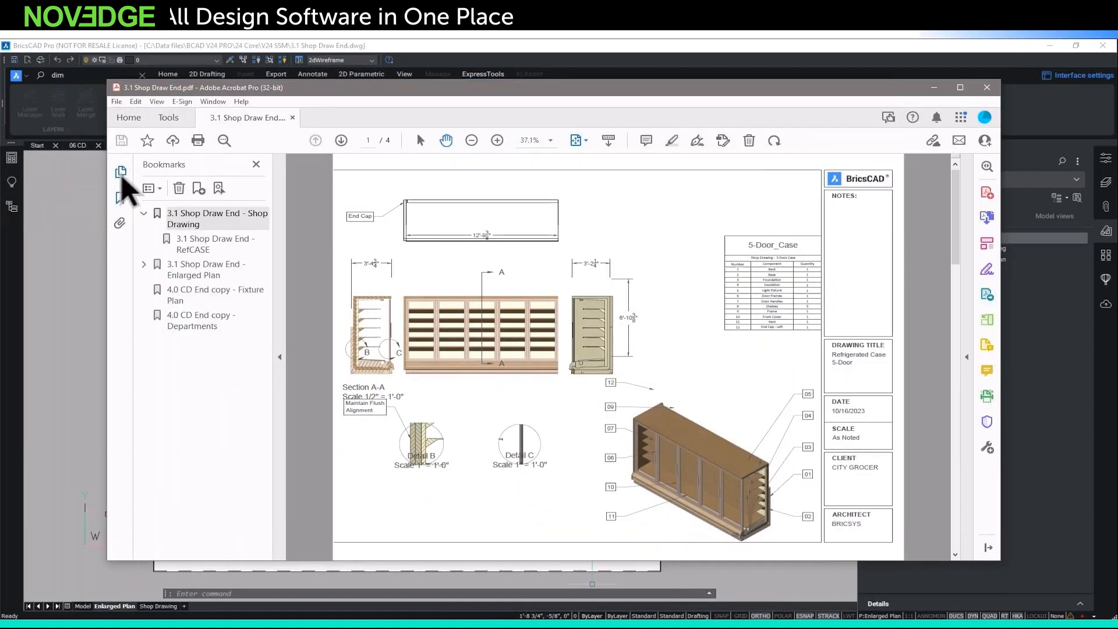
pyautogui.click(121, 171)
pyautogui.click(986, 87)
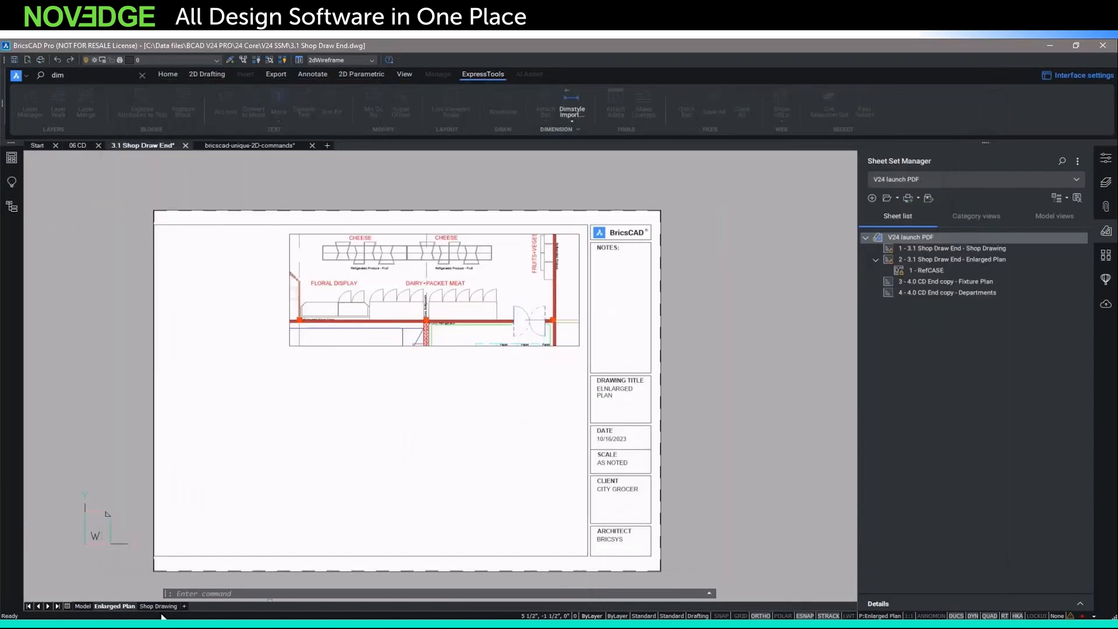
# - Open the print settings for the Model space view and choose the Print As TIF.pc3 plotter configuration
pyautogui.click(82, 606)
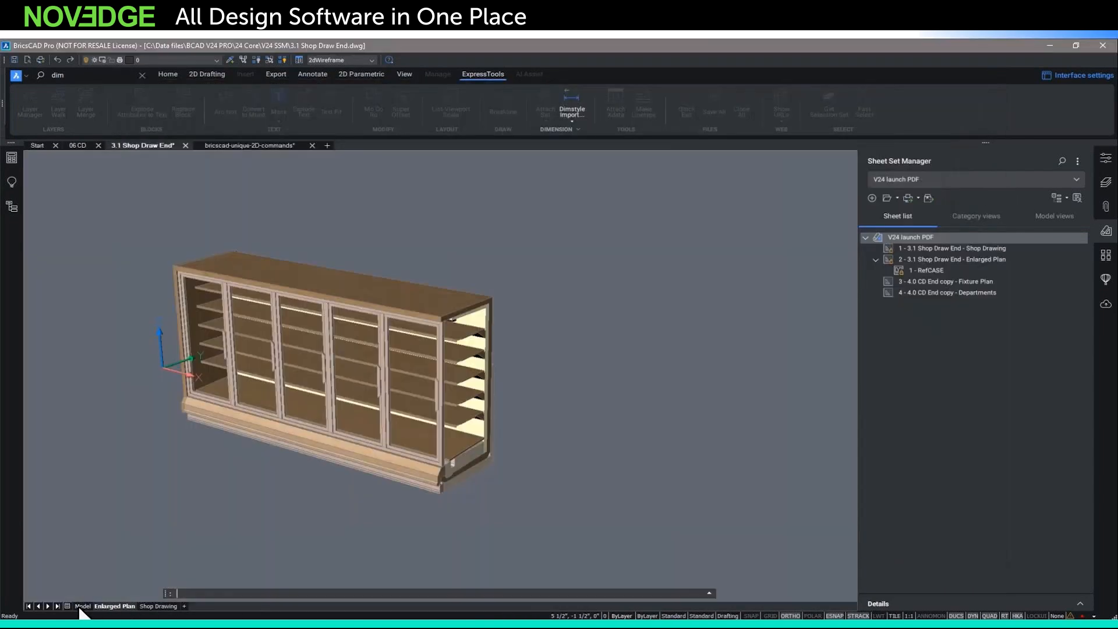
pyautogui.rightClick(82, 606)
pyautogui.click(95, 603)
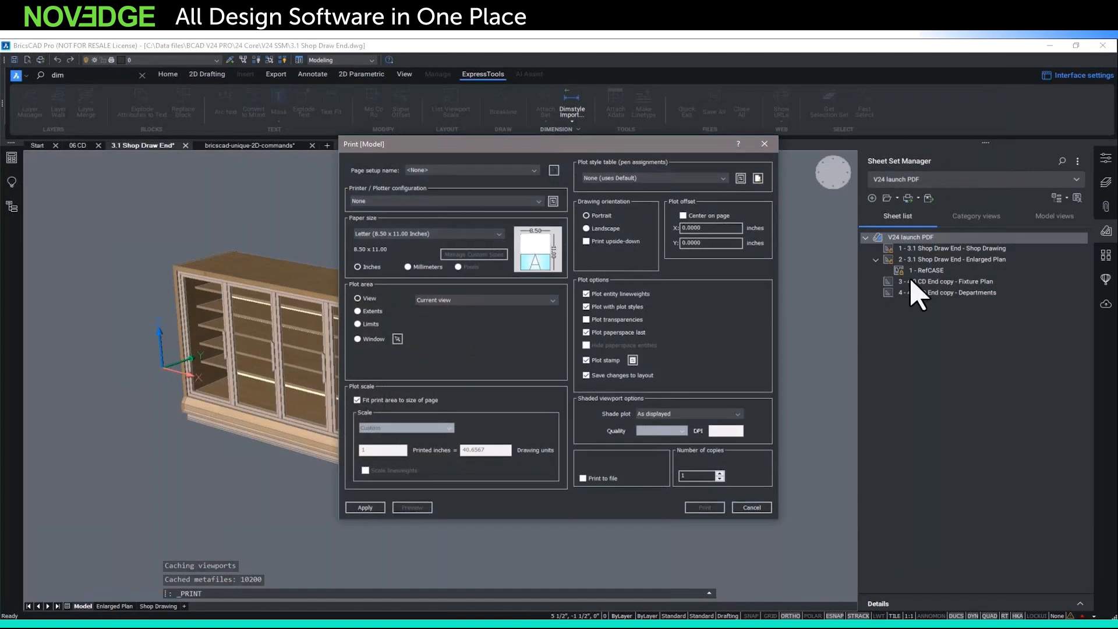
pyautogui.click(445, 201)
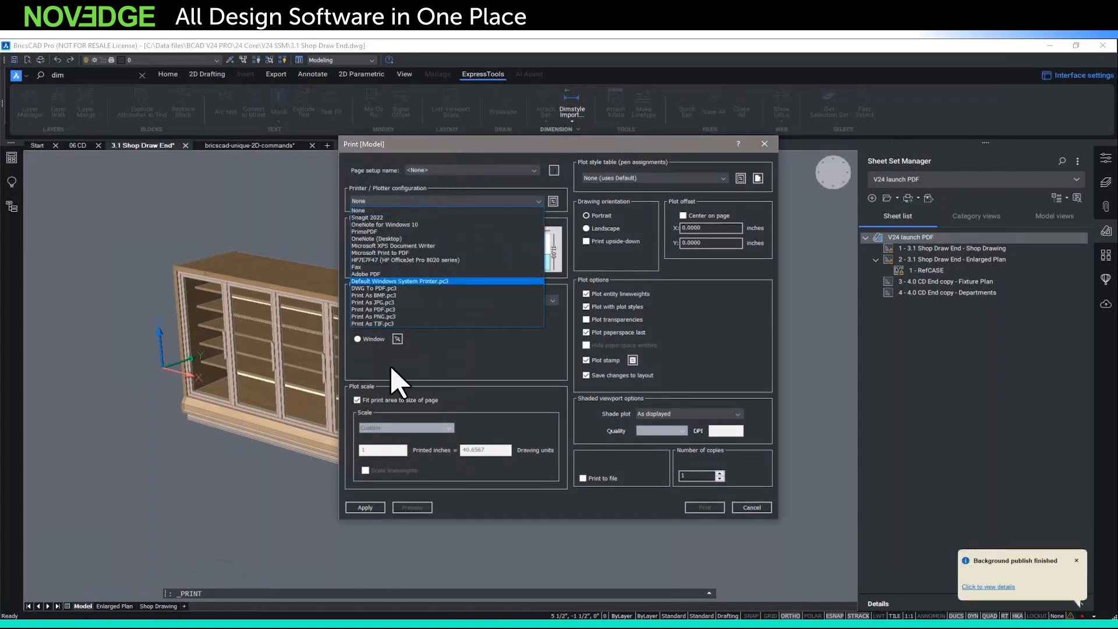
pyautogui.click(392, 323)
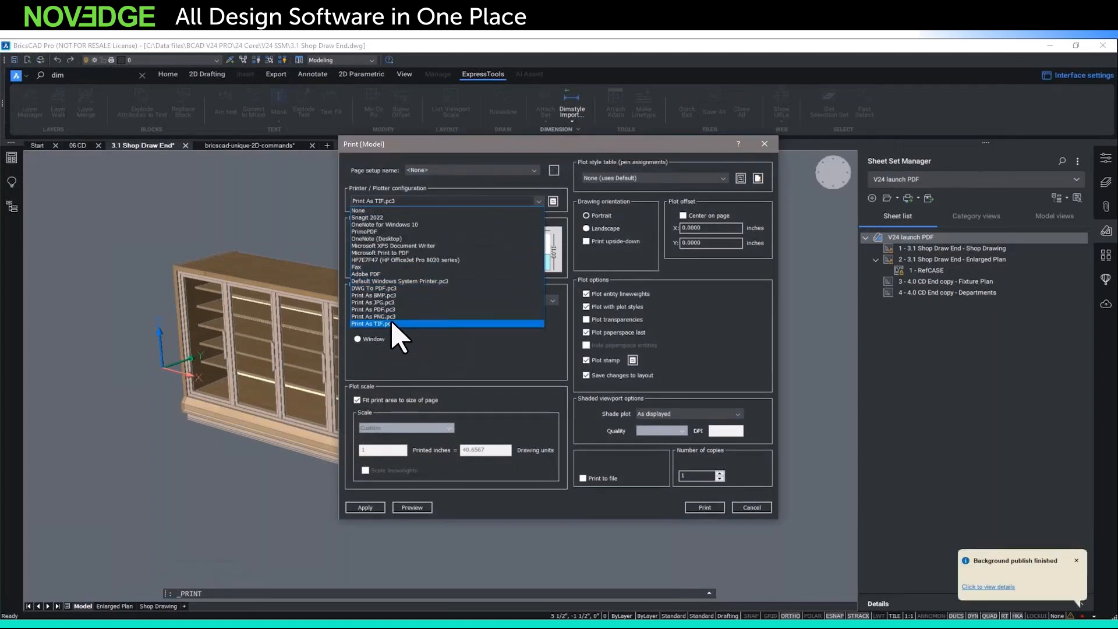
pyautogui.click(392, 324)
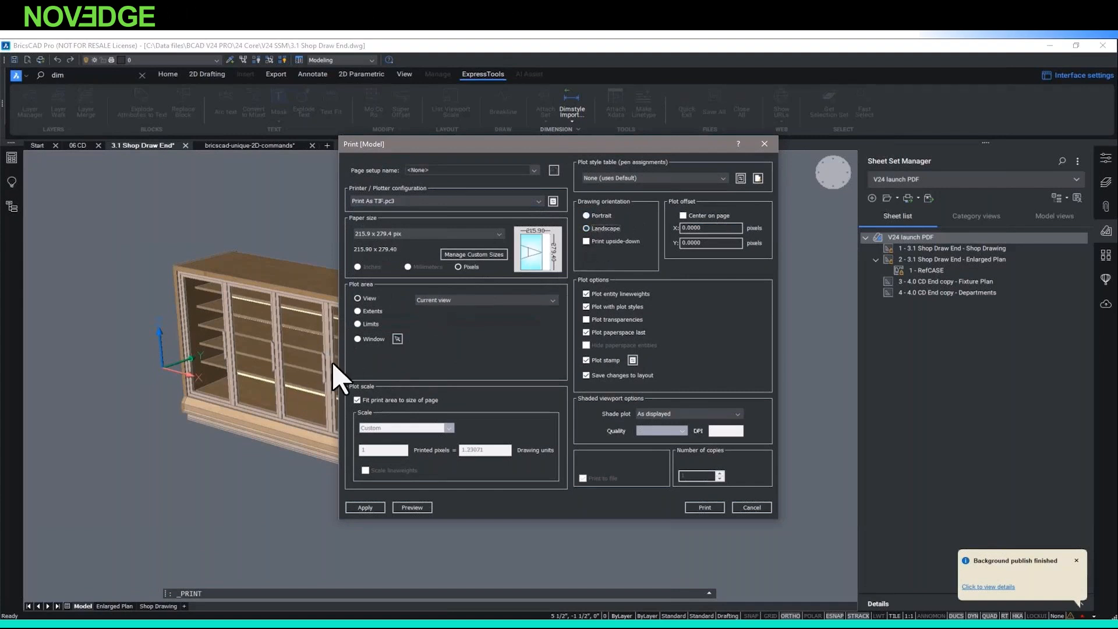
# - Set the plot area to a window enclosing the refrigerated case and preview the print
pyautogui.click(358, 340)
pyautogui.click(397, 339)
pyautogui.click(537, 241)
pyautogui.click(129, 507)
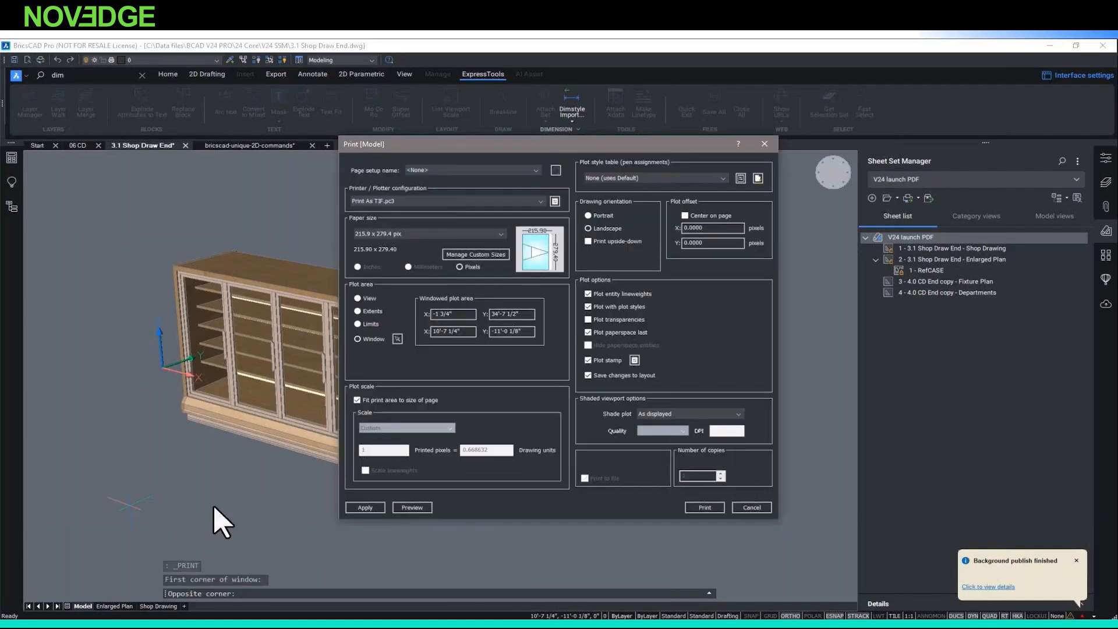
pyautogui.click(420, 511)
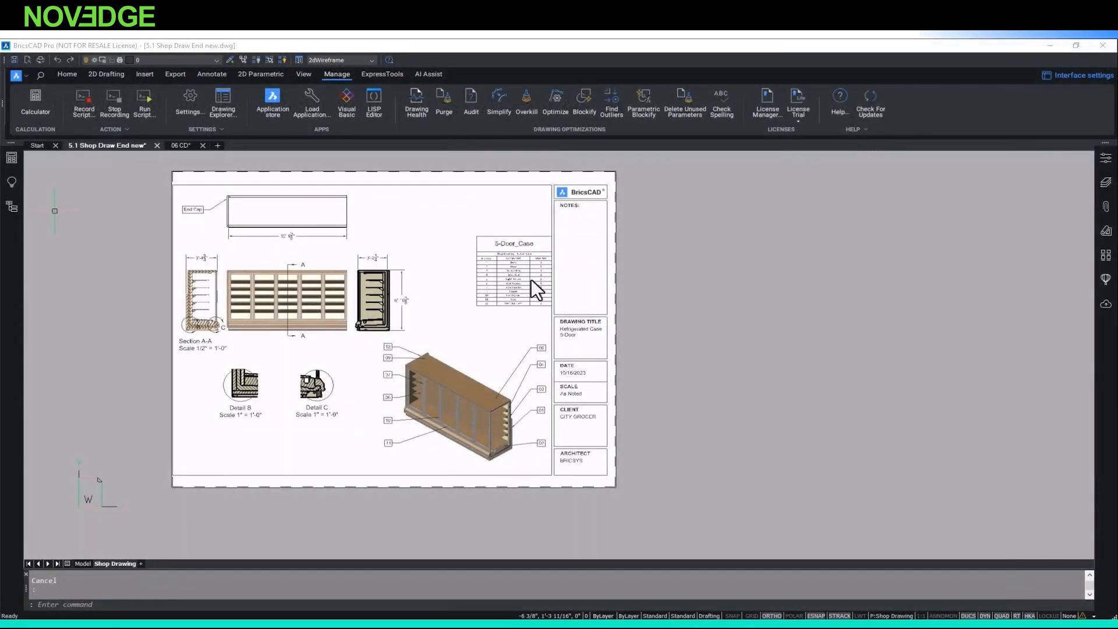
# - Insert a row above the Frame row in the 5-Door_Case component table on the Shop Drawing layout
pyautogui.scroll(5, 530, 277)
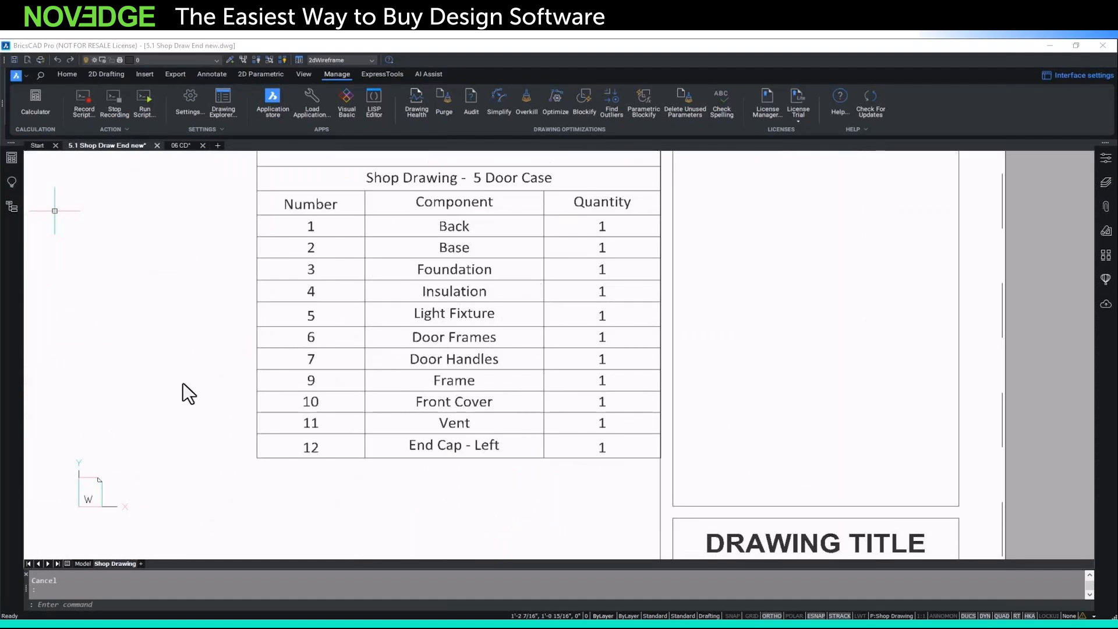
pyautogui.click(276, 379)
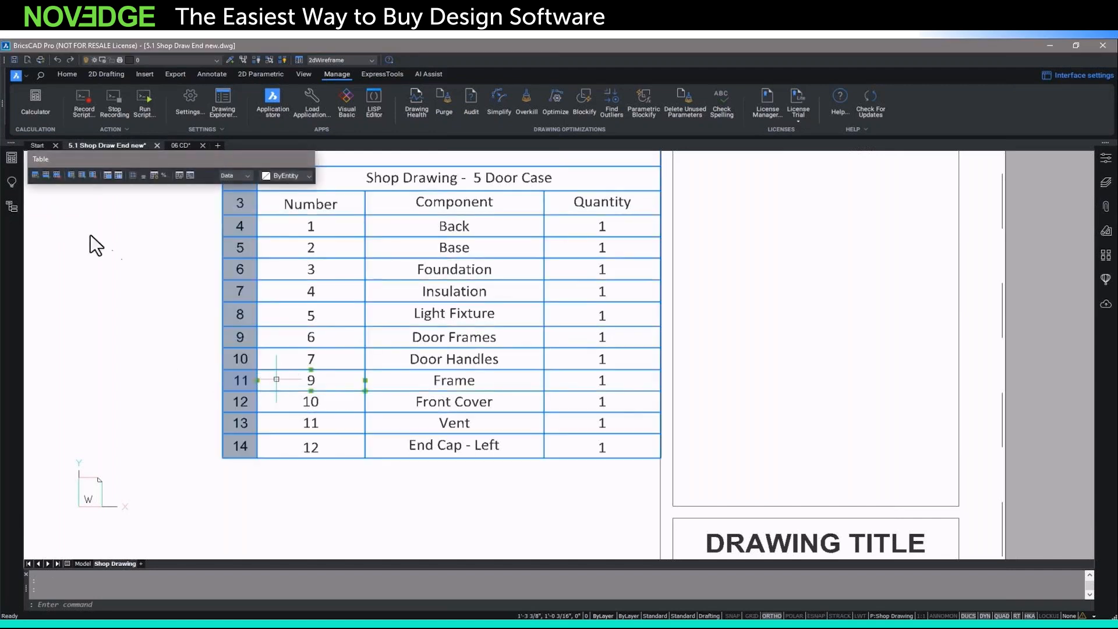
pyautogui.click(35, 174)
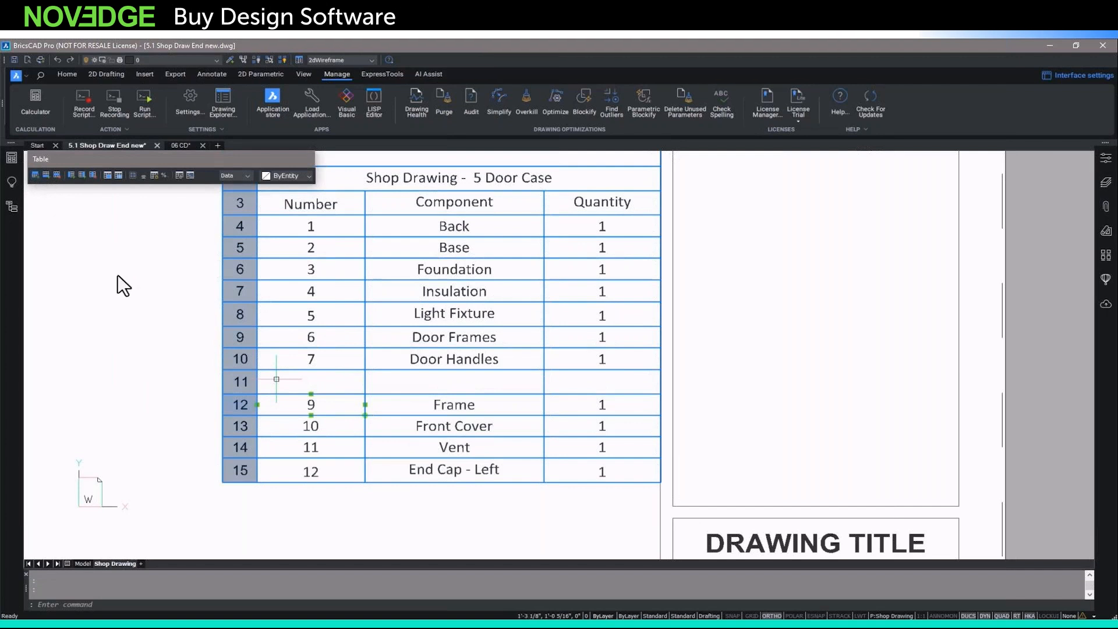
pyautogui.press('Escape')
# - Fill the empty table row by stretching the Frame row's contents upward into it
pyautogui.moveTo(297, 403); pyautogui.dragTo(637, 413)
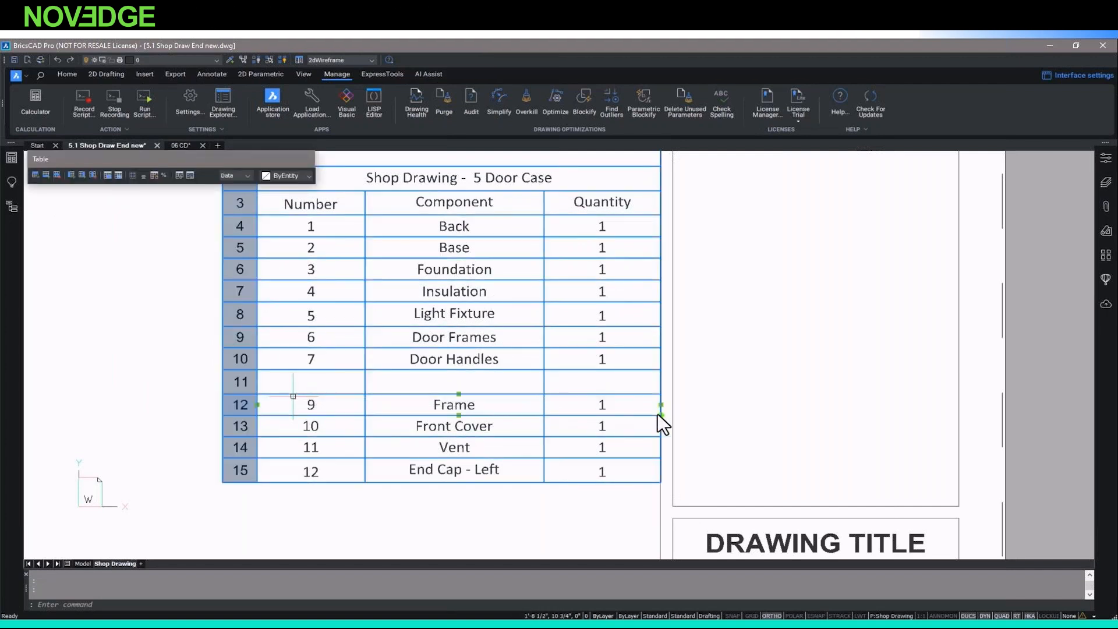
pyautogui.click(661, 414)
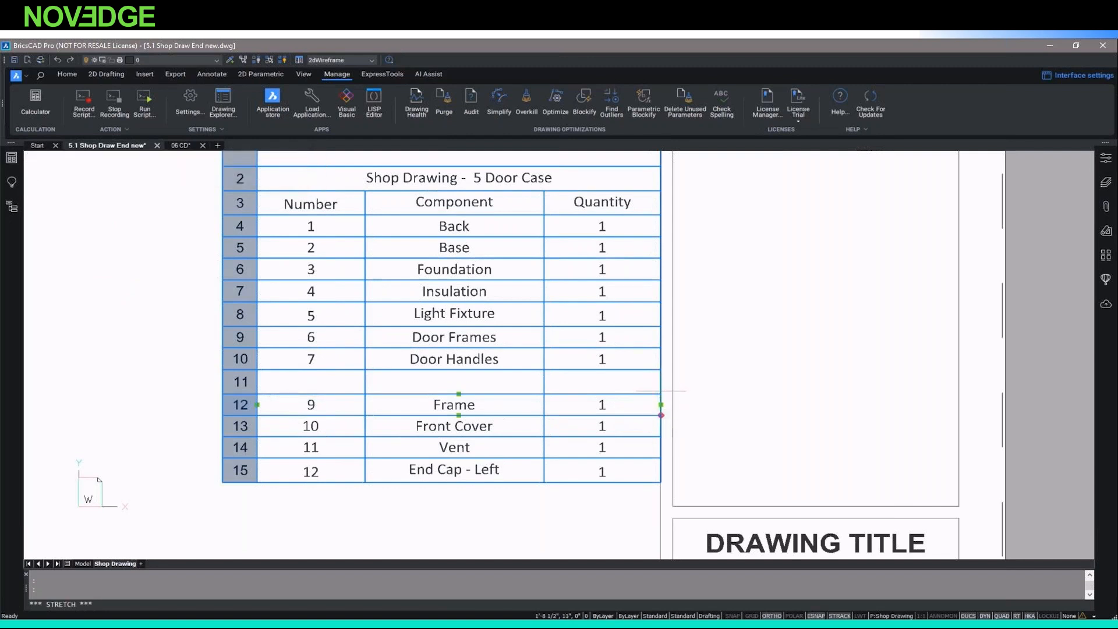
pyautogui.click(656, 399)
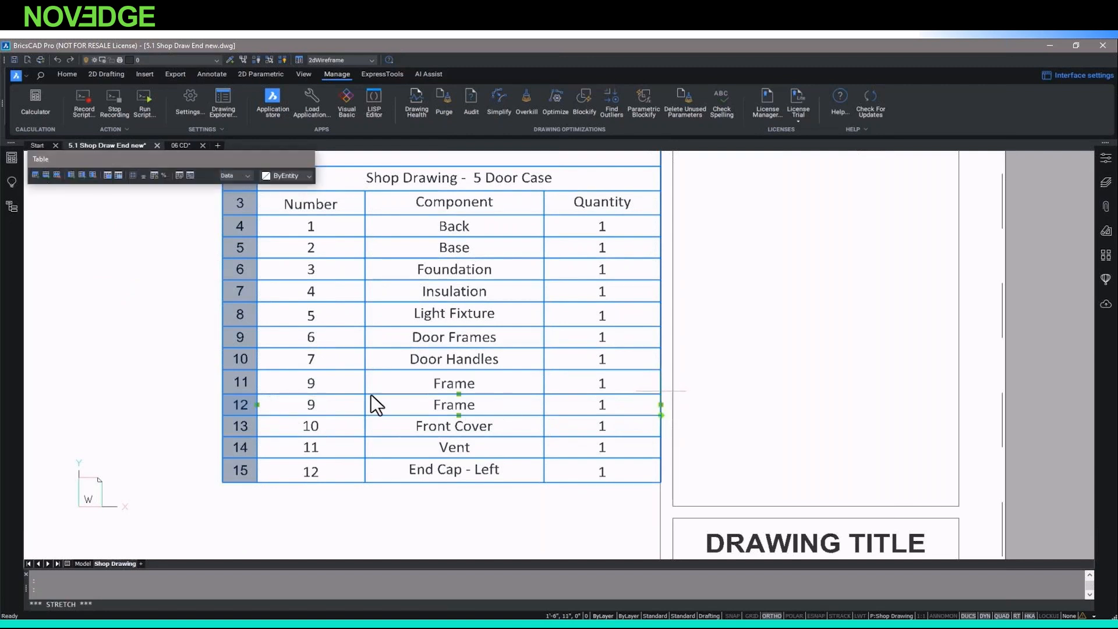
# - Change the duplicated row above Frame to number 8, component Shelves and quantity 5
pyautogui.doubleClick(309, 383)
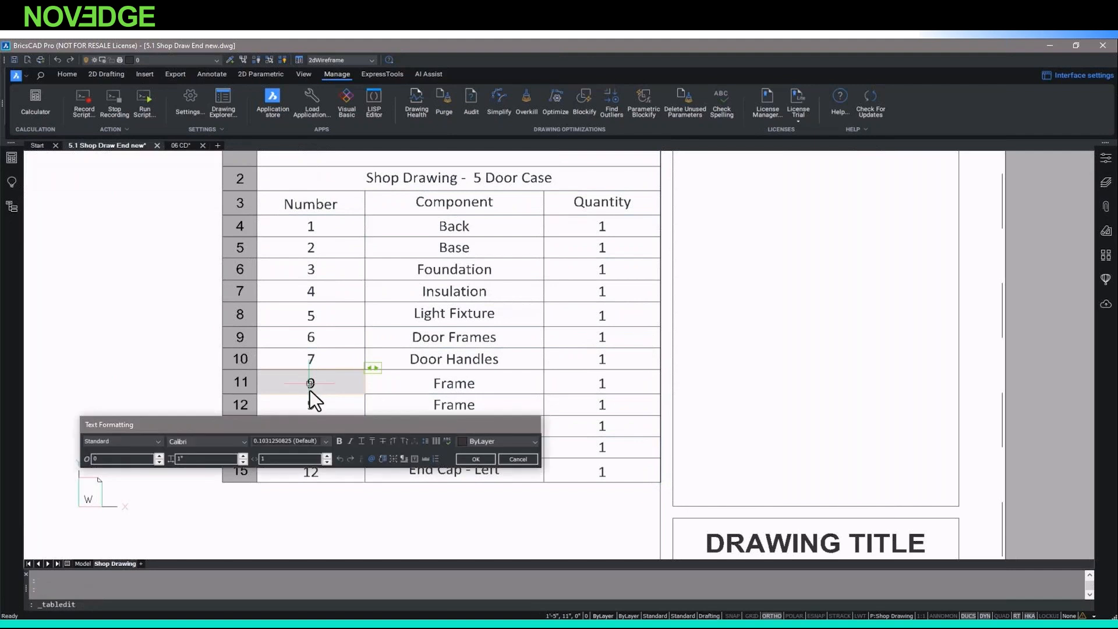
pyautogui.press('Delete')
pyautogui.write('8')
pyautogui.press('Tab')
pyautogui.write('Shelves')
pyautogui.press('Tab')
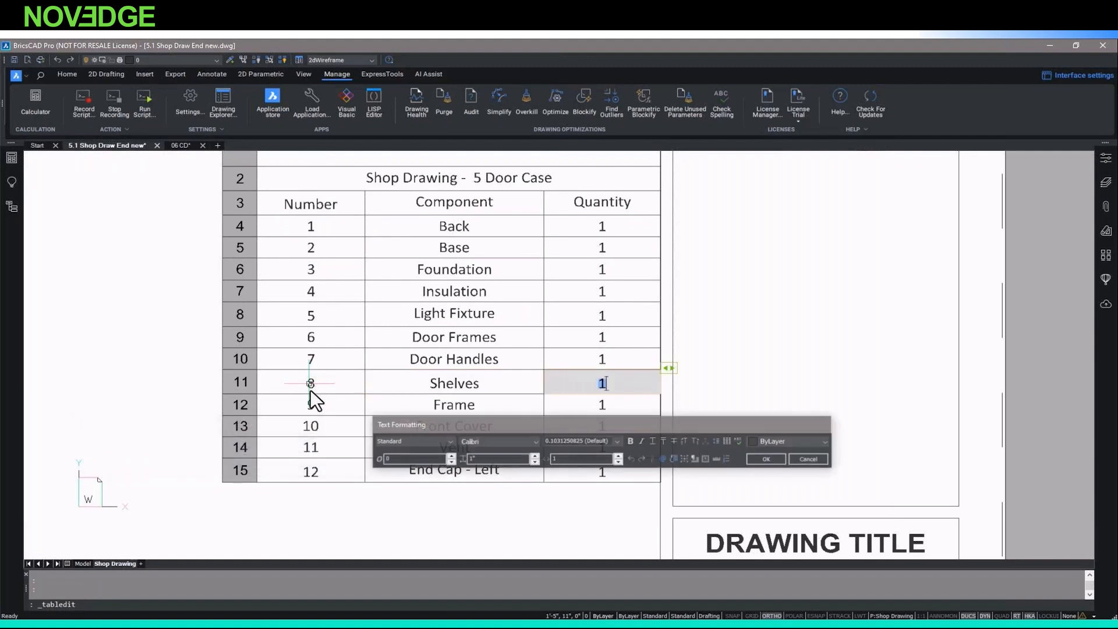
pyautogui.write('5')
pyautogui.click(766, 459)
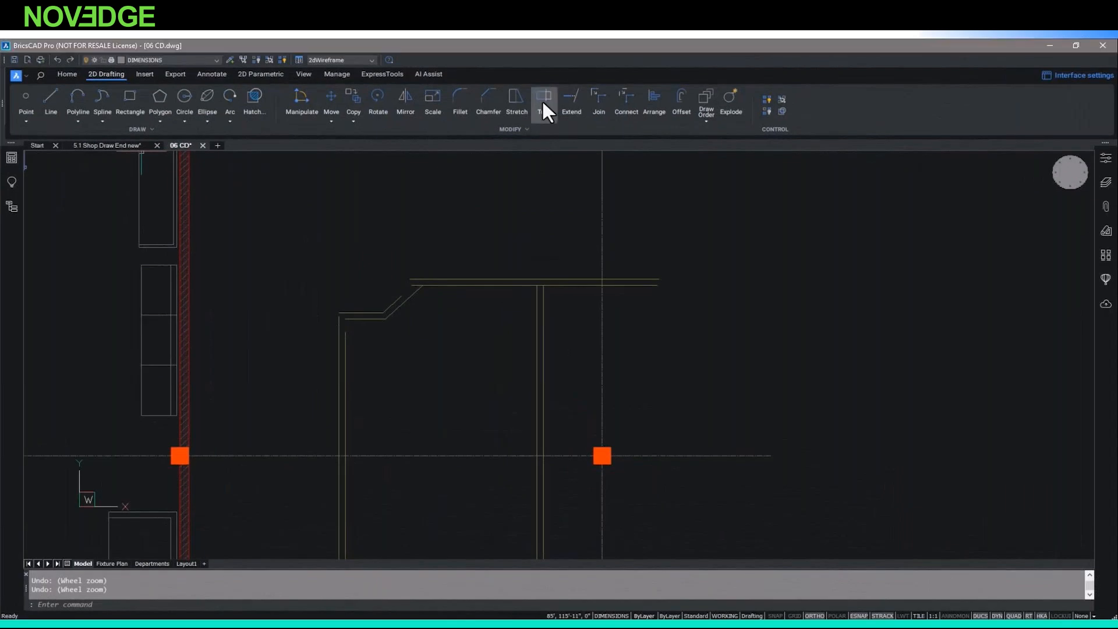
# - In the 06 CD drawing, trim the horizontal wall line where the vertical partition meets it, using the surrounding entities as cutting edges
pyautogui.click(542, 99)
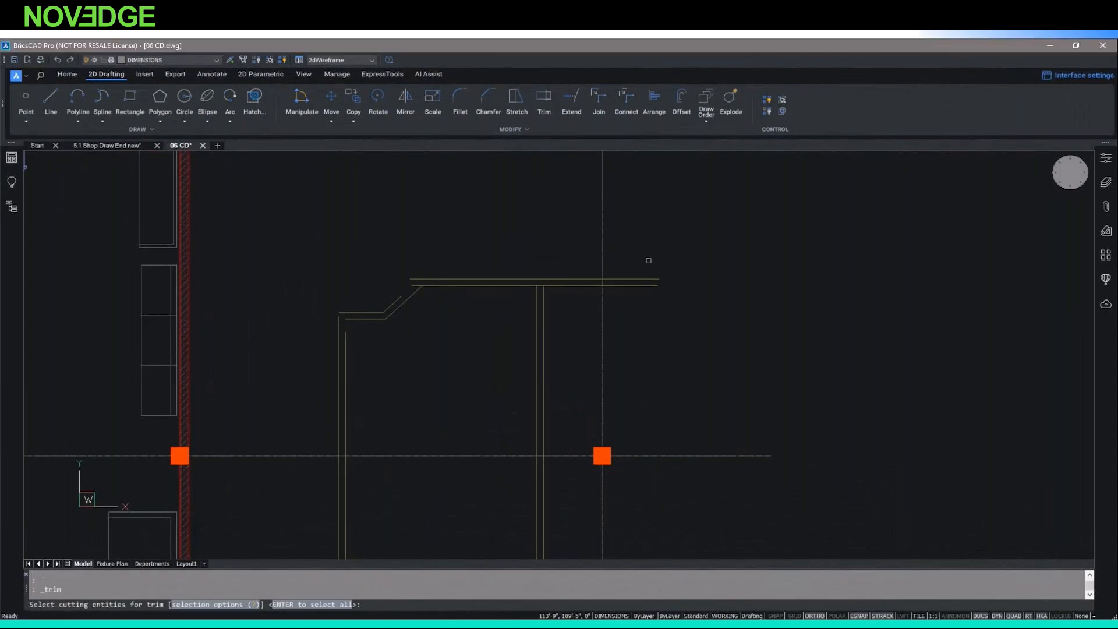
pyautogui.click(658, 254)
pyautogui.click(317, 344)
pyautogui.press('Return')
pyautogui.scroll(3, 552, 294)
pyautogui.click(529, 276)
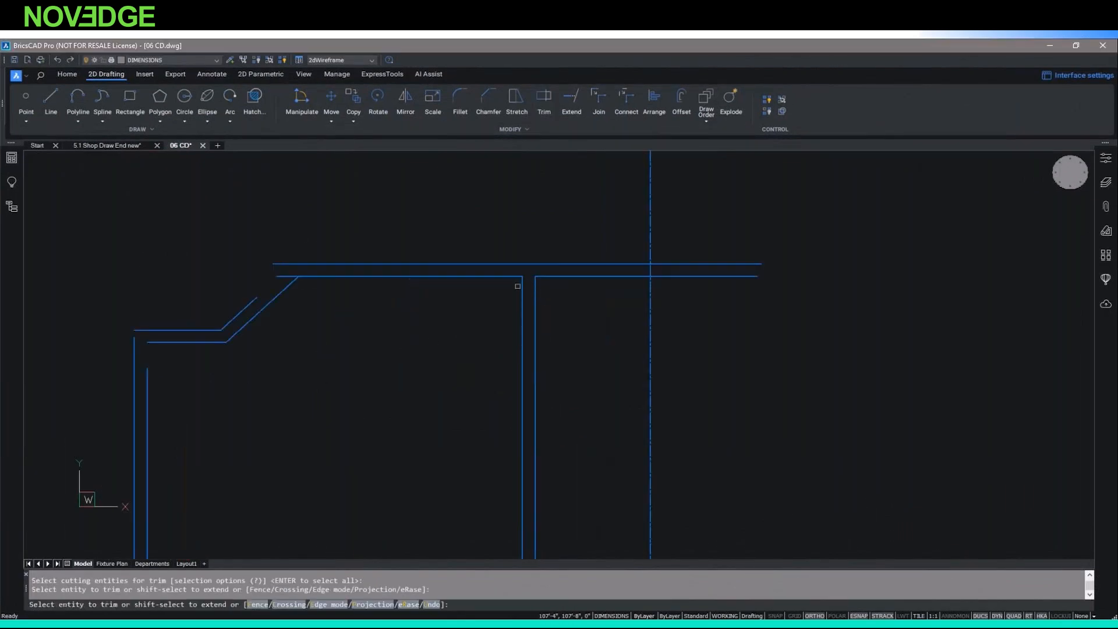
# - Trim the line overhangs at the angled wall corner and extend the short diagonal and inner vertical wall lines to meet their neighbours
pyautogui.click(278, 277)
pyautogui.click(252, 302)
pyautogui.keyDown('shift'); pyautogui.click(249, 303); pyautogui.keyUp('shift')
pyautogui.click(281, 263)
pyautogui.keyDown('shift'); pyautogui.click(146, 400); pyautogui.keyUp('shift')
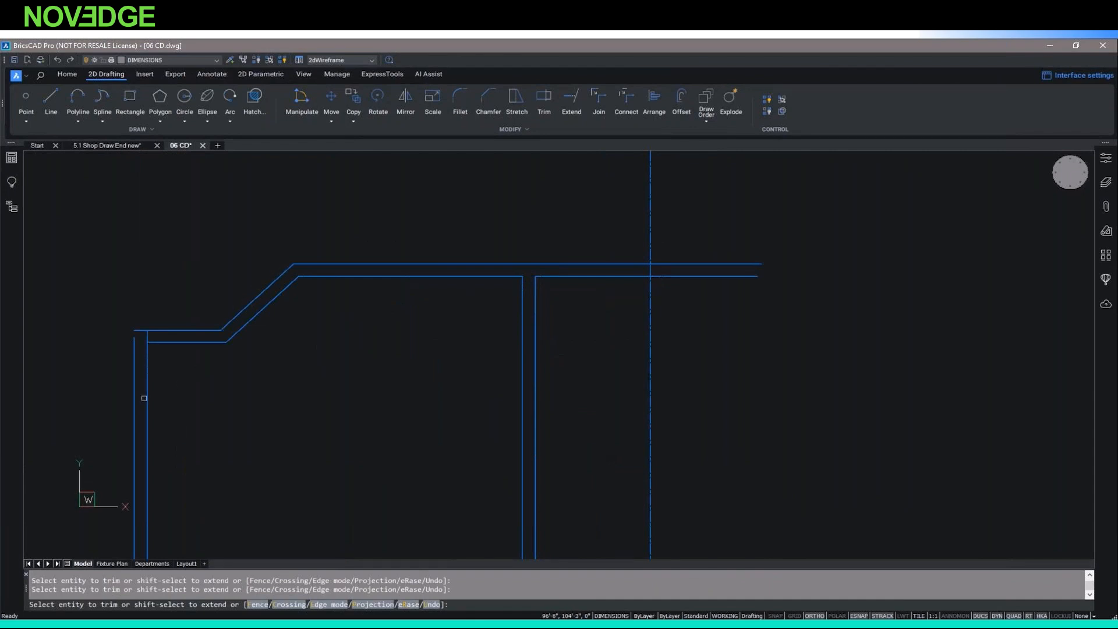
# - Trim both horizontal wall lines back to the vertical dash-dot grid line and finish trimming
pyautogui.click(777, 282)
pyautogui.click(774, 250)
pyautogui.press('Escape')
# - Add a continuous chain of horizontal dimensions above the trimmed walls with Quick Dimension
pyautogui.click(216, 73)
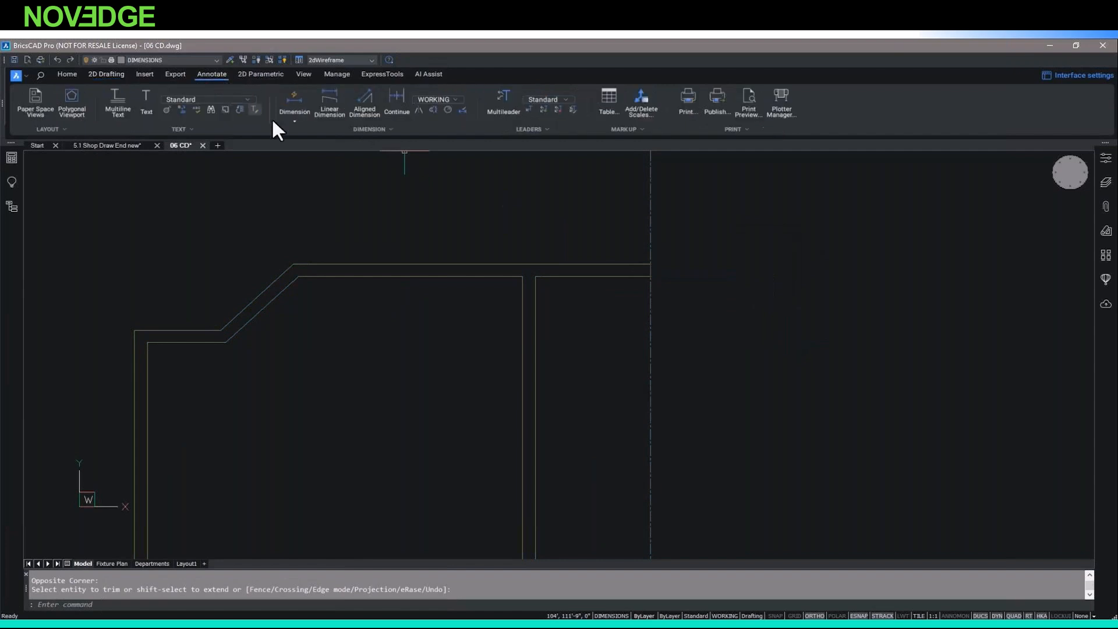
pyautogui.click(295, 120)
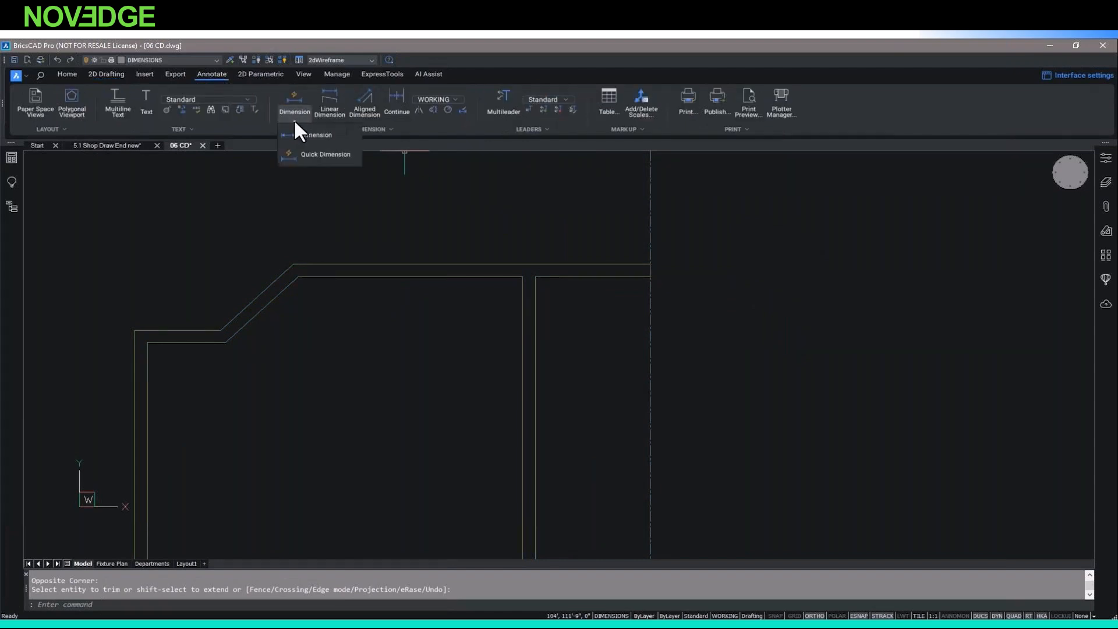
pyautogui.click(325, 165)
pyautogui.moveTo(636, 236)
pyautogui.mouseDown()
pyautogui.moveTo(573, 352)
pyautogui.moveTo(161, 447)
pyautogui.mouseUp()
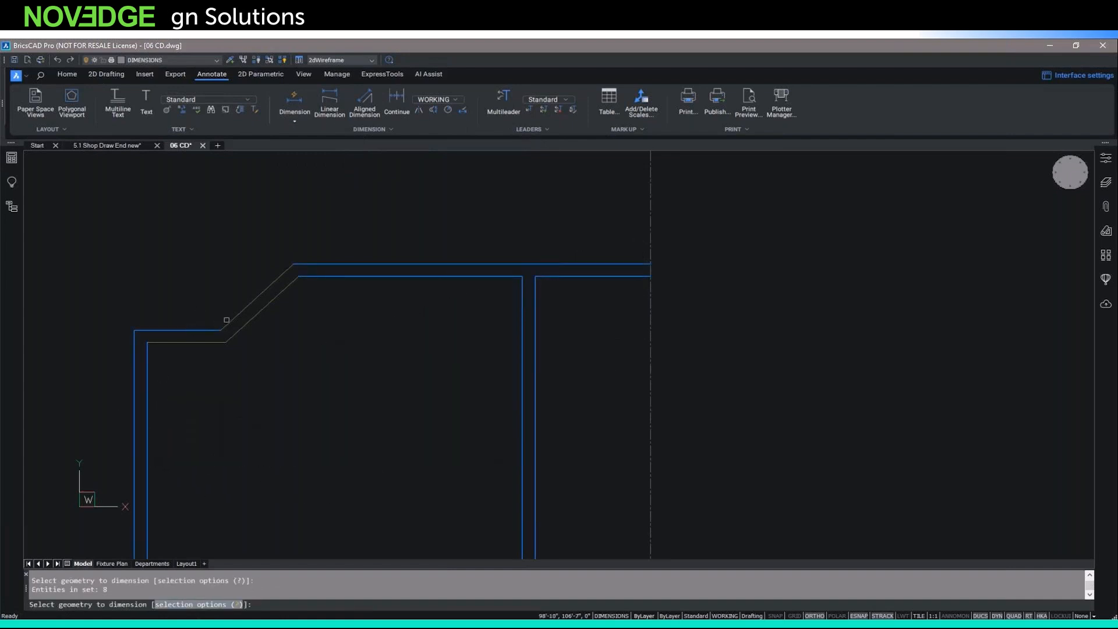
pyautogui.press('Return')
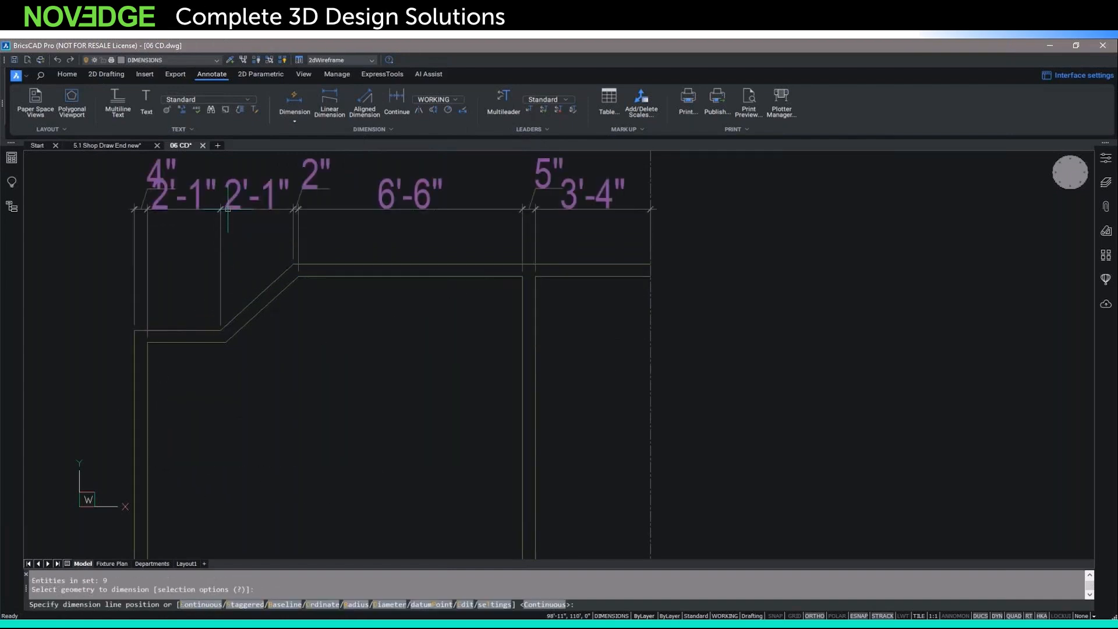
# - Move the overlapping 4" dimension text outward, clear of the dimension chain's outer end
pyautogui.click(154, 170)
pyautogui.click(148, 174)
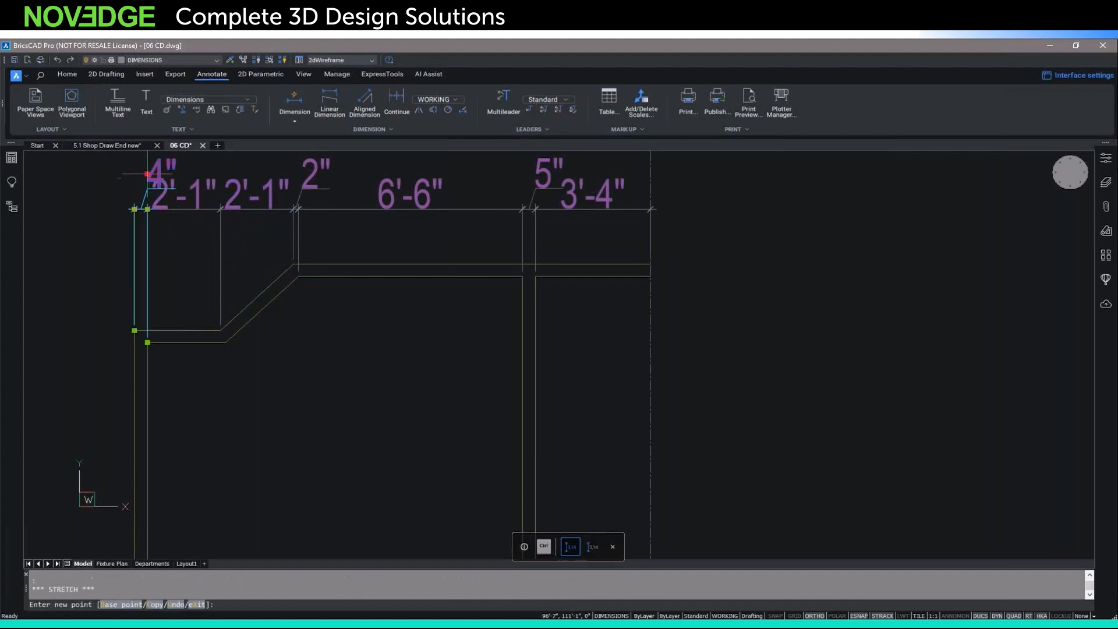
pyautogui.click(92, 174)
pyautogui.moveTo(92, 238); pyautogui.dragTo(88, 268, button='middle')
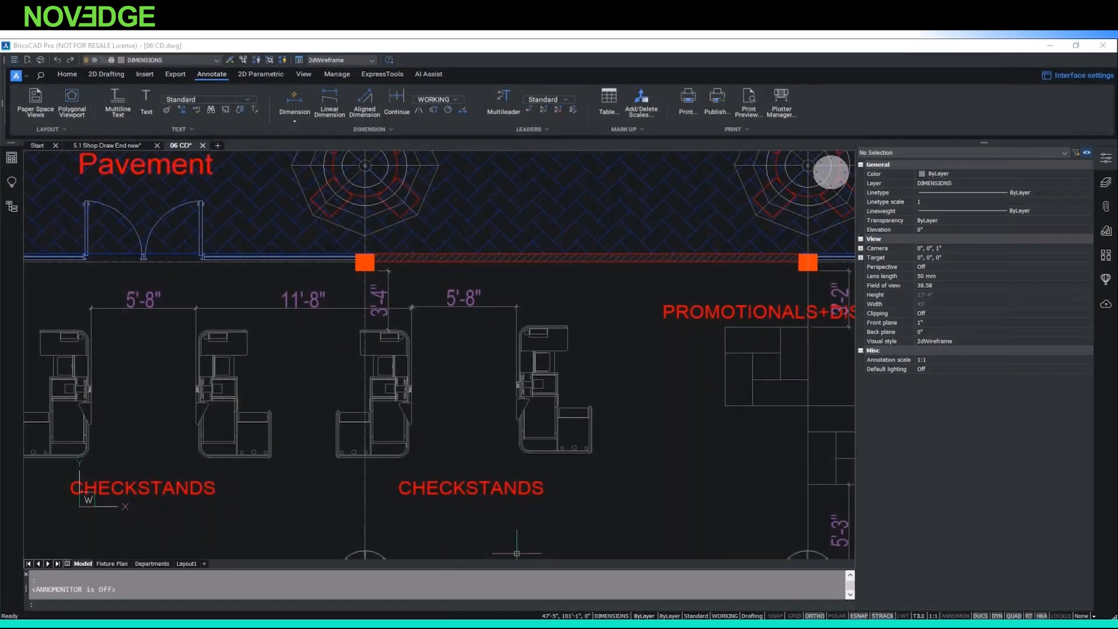
# - Turn on the annotation monitor and inspect the Associative property of the flagged dimension between the checkstands
pyautogui.click(955, 616)
pyautogui.scroll(5, 507, 291)
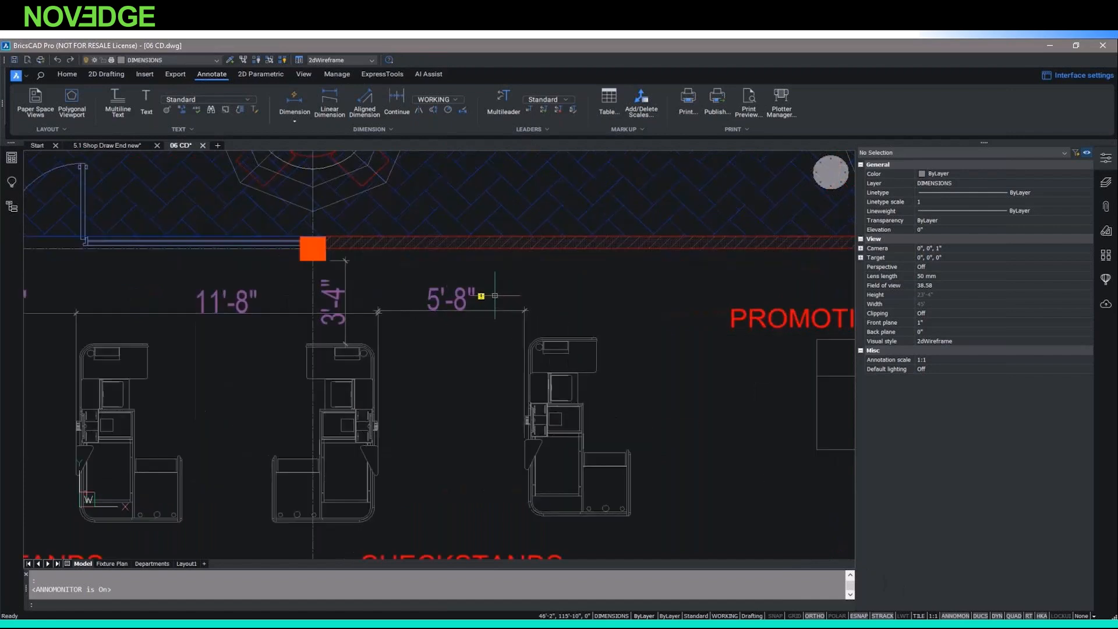
pyautogui.scroll(-5, 457, 341)
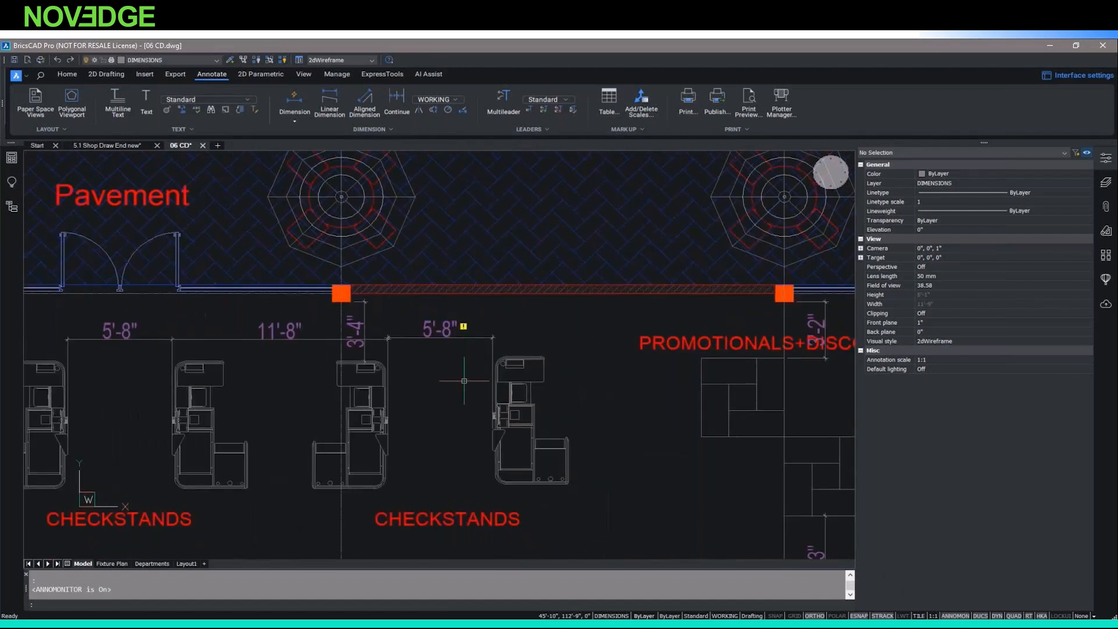
pyautogui.click(449, 331)
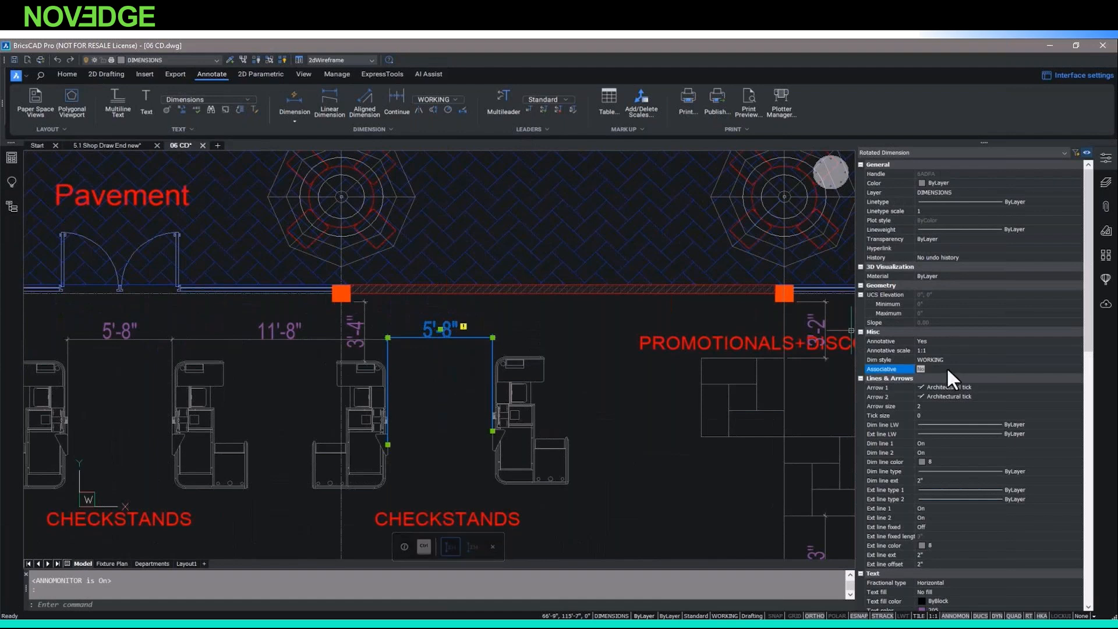
pyautogui.press('Escape')
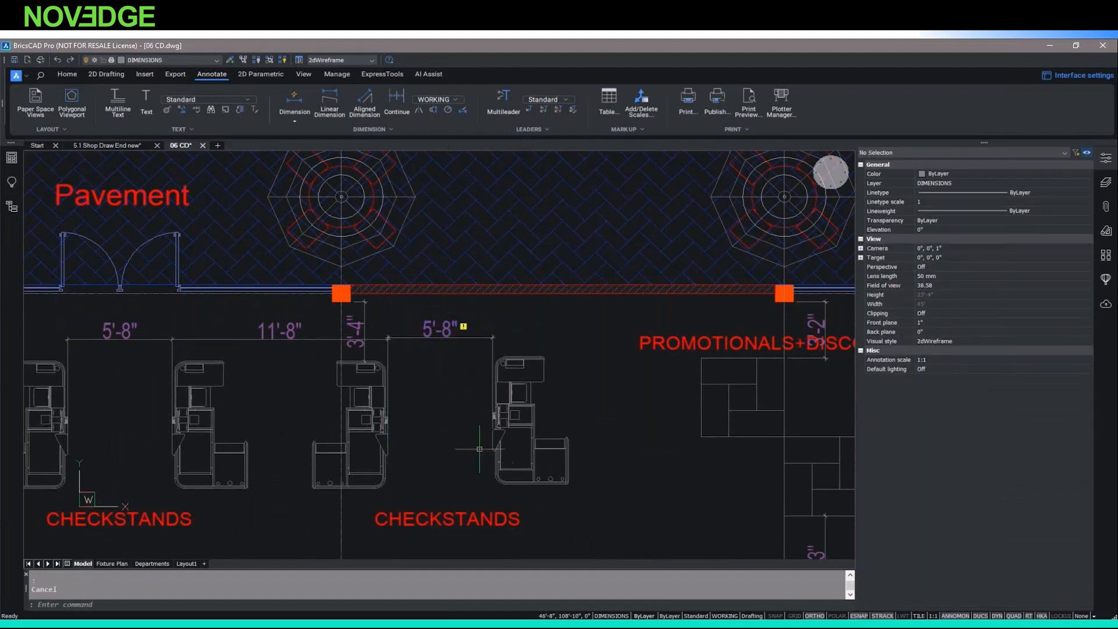
# - Reassociate the flagged dimension between the checkstands, keeping its first extension origin and snapping the second to the adjacent checkstand
pyautogui.click(382, 130)
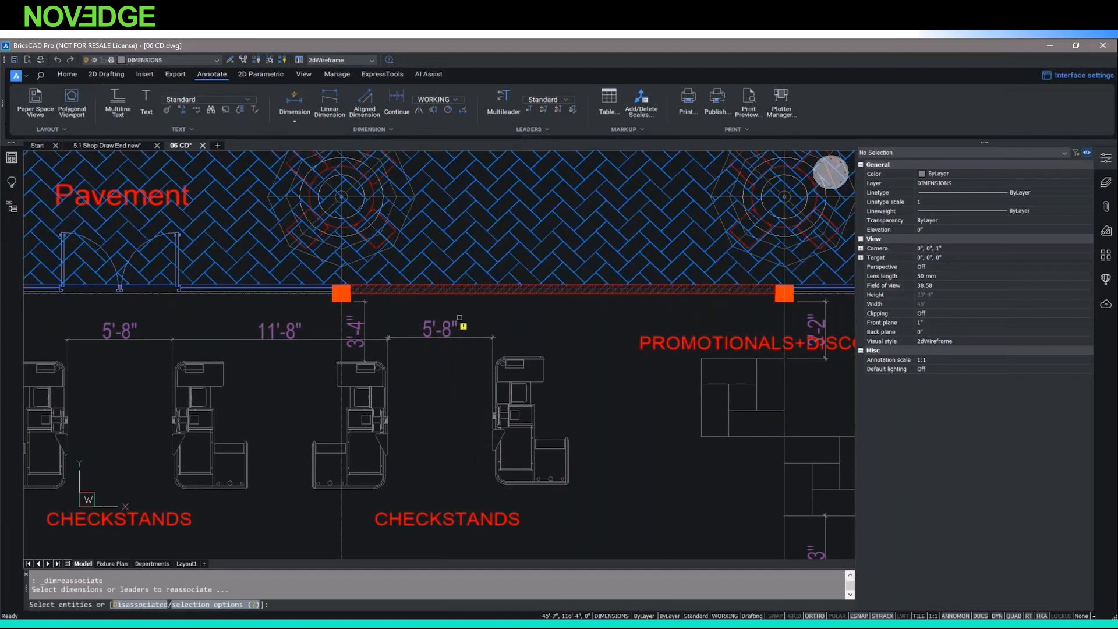
pyautogui.click(449, 337)
pyautogui.press('Return')
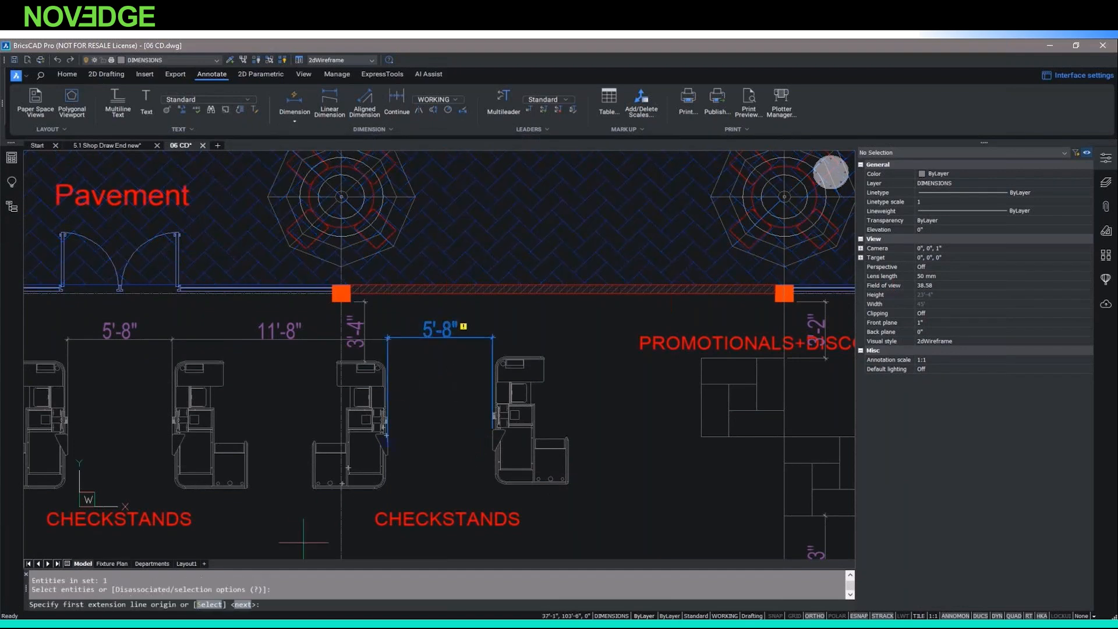
pyautogui.press('Return')
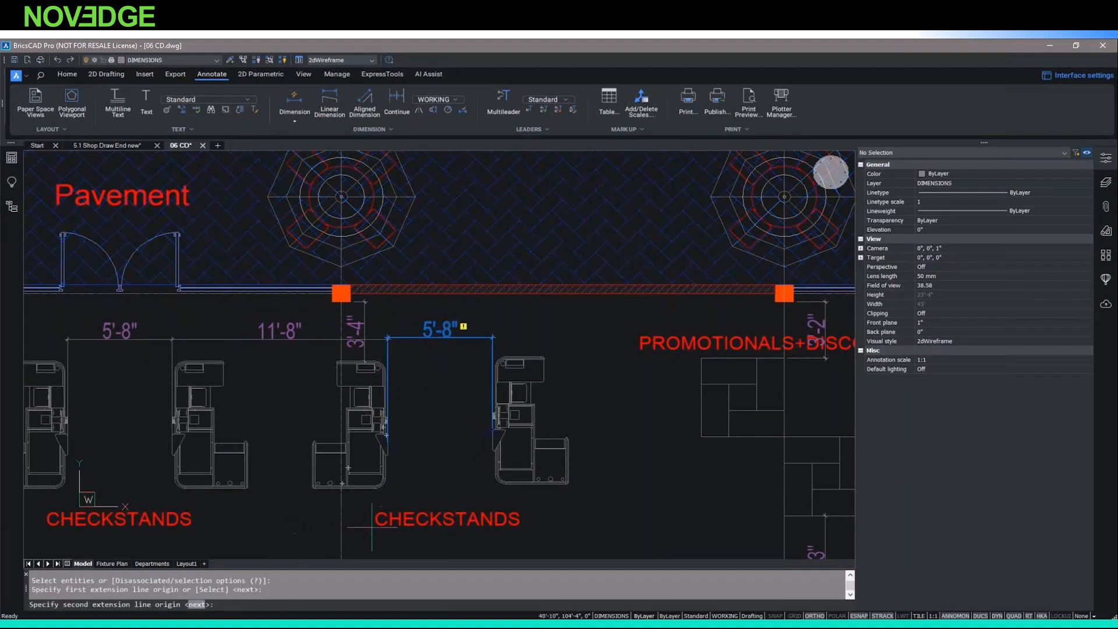
pyautogui.click(500, 432)
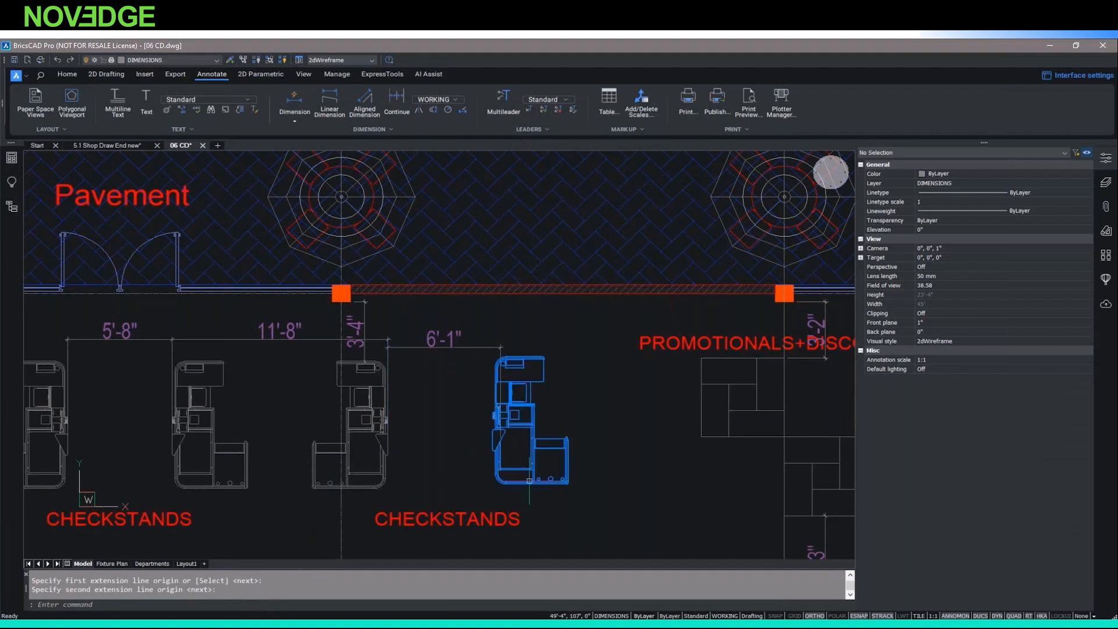
# - Try moving the checkstand at the dimension's second origin farther from its neighbour, and undo the move
pyautogui.click(530, 487)
pyautogui.moveTo(558, 485); pyautogui.dragTo(627, 484)
pyautogui.hotkey('ctrl', 'z')
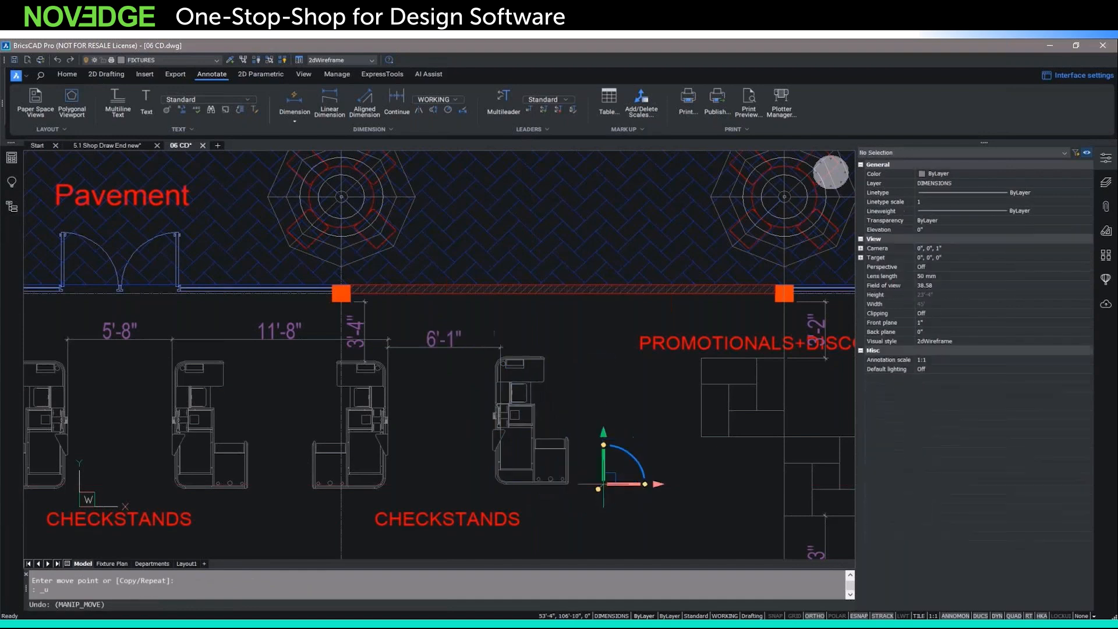
pyautogui.click(443, 347)
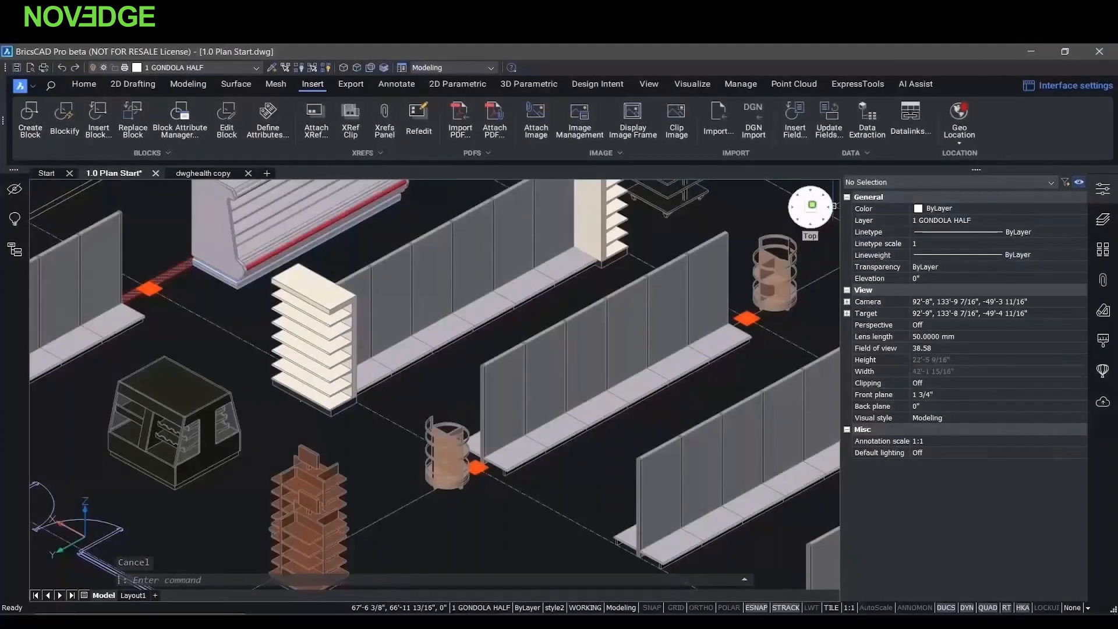
# - Show the 1.0 Plan Start drawing from the top and inspect the properties of the two floral prep sink blocks
pyautogui.click(809, 205)
pyautogui.scroll(10, 357, 507)
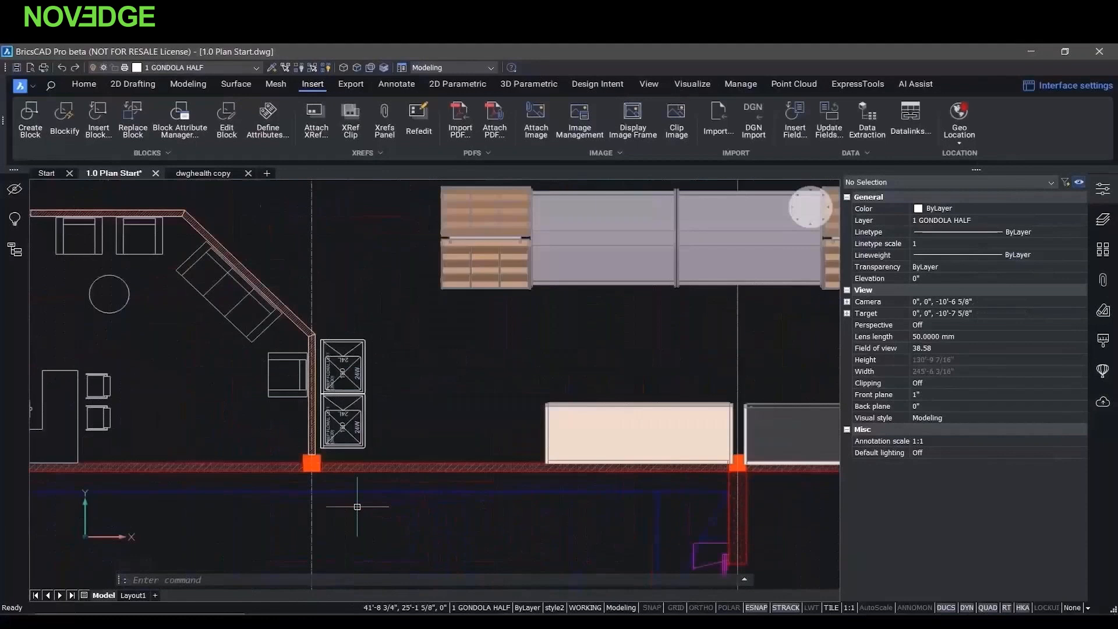
pyautogui.click(391, 408)
pyautogui.click(351, 325)
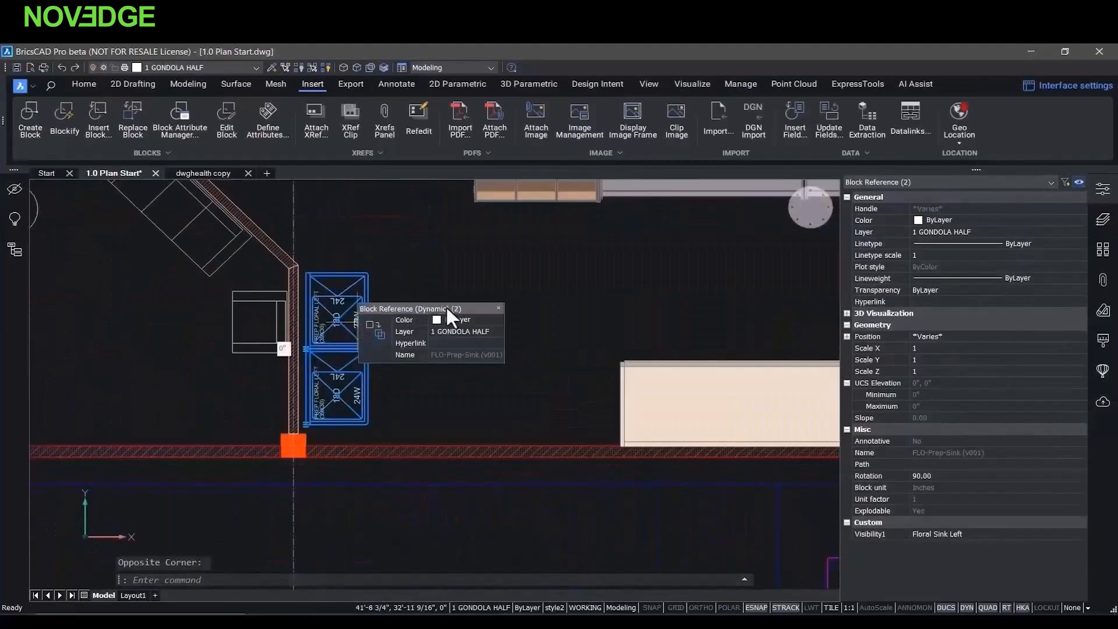
pyautogui.press('Escape')
pyautogui.scroll(3, 308, 428)
# - Switch the lower prep sink's visibility state to Floral Sink Right and back to Floral Sink Left
pyautogui.click(308, 427)
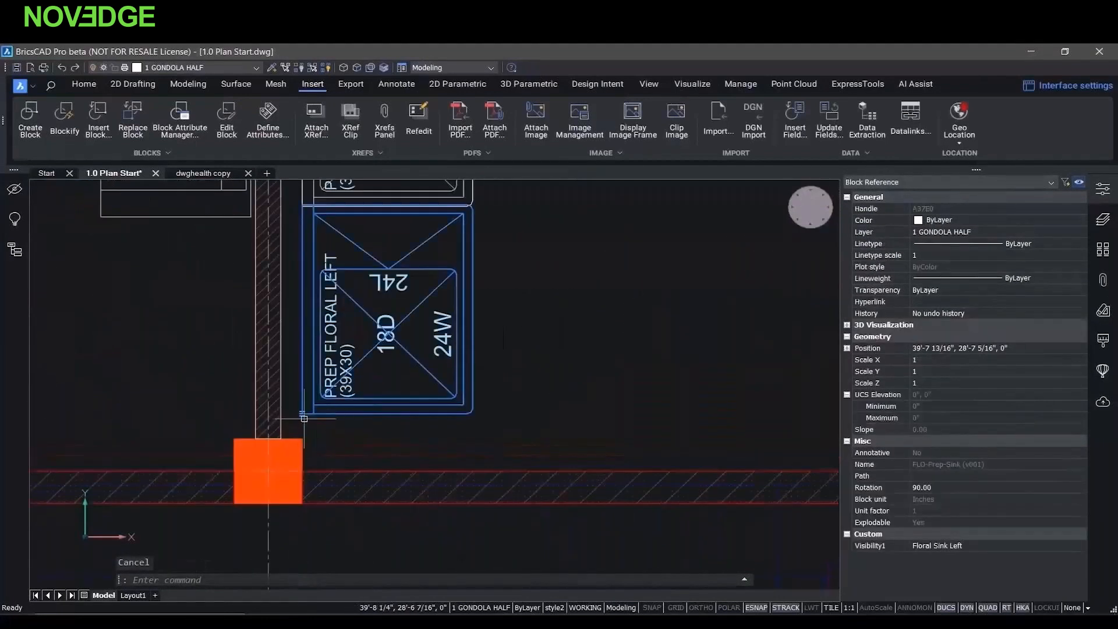
pyautogui.click(301, 414)
pyautogui.click(389, 435)
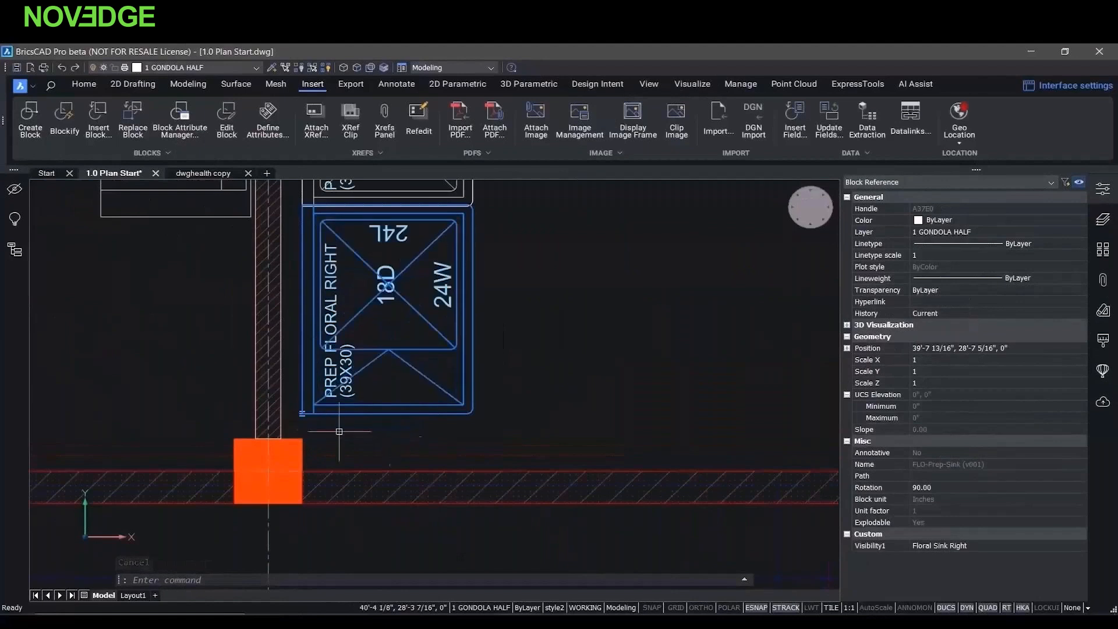
pyautogui.click(301, 414)
pyautogui.click(378, 420)
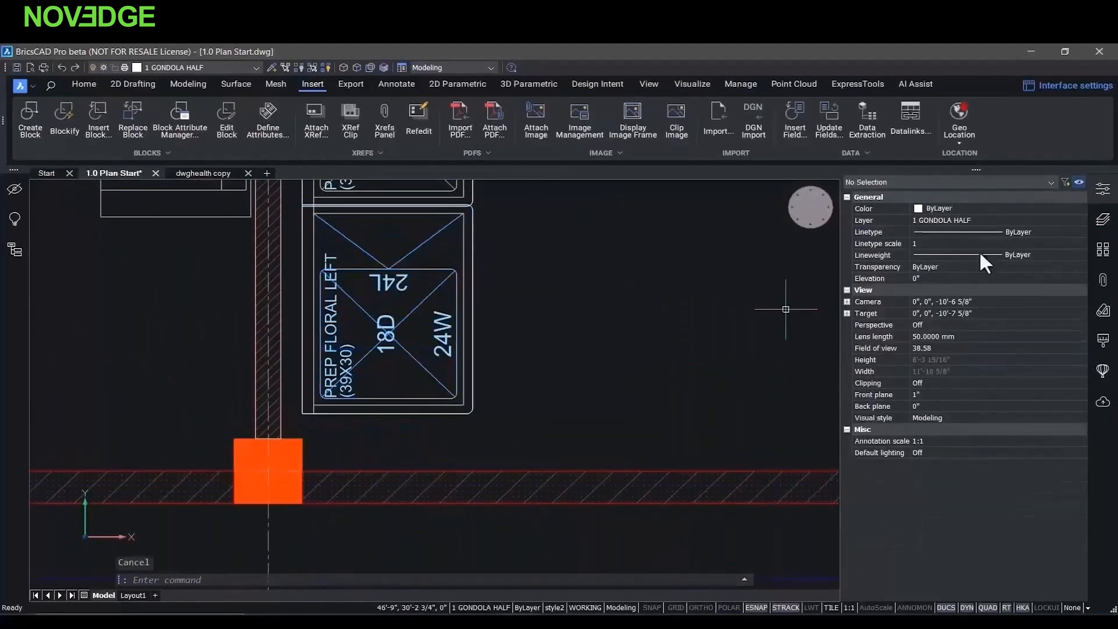
pyautogui.press('Escape')
# - Find the Block Convert command by searching for "blockcon", and mark the FLO-Prep-Sink (v001) block for conversion
pyautogui.scroll(-3, 674, 249)
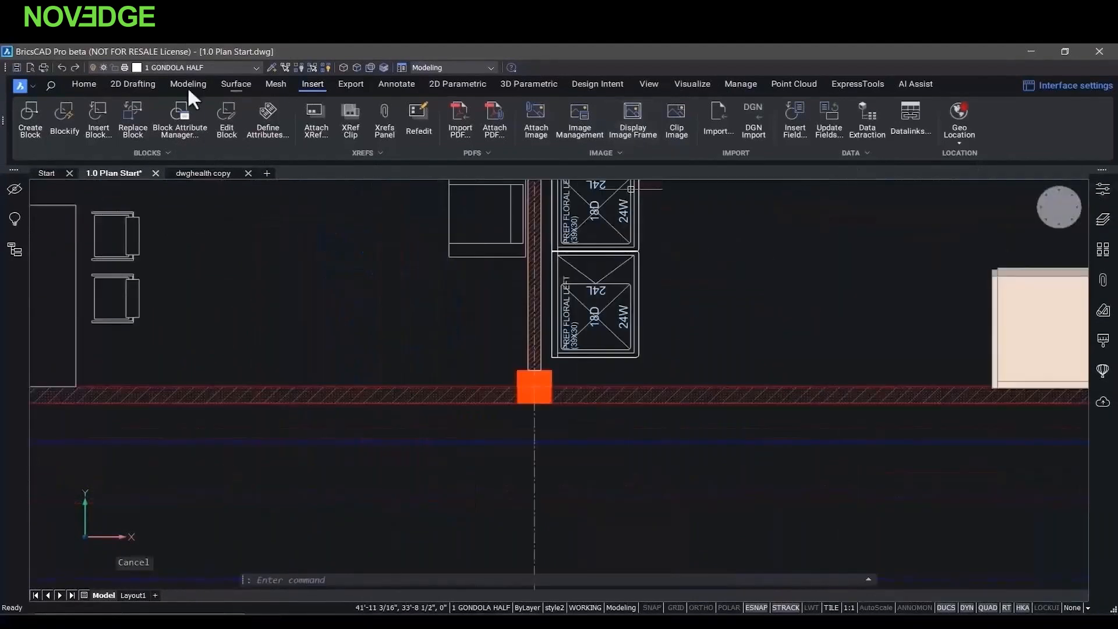
pyautogui.click(49, 85)
pyautogui.write('block')
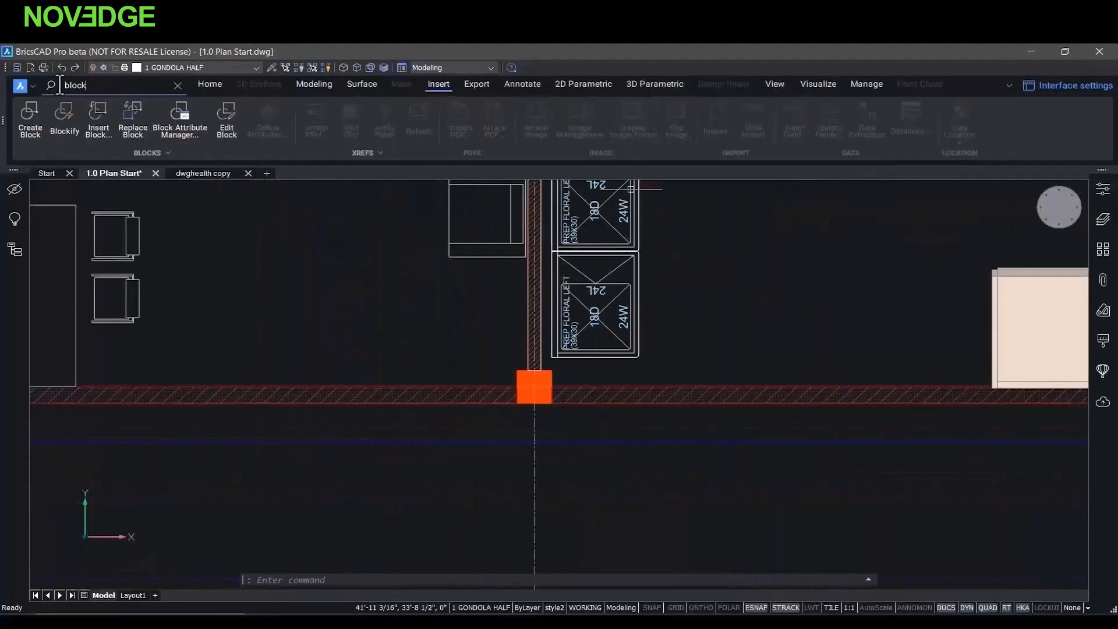
pyautogui.write('con')
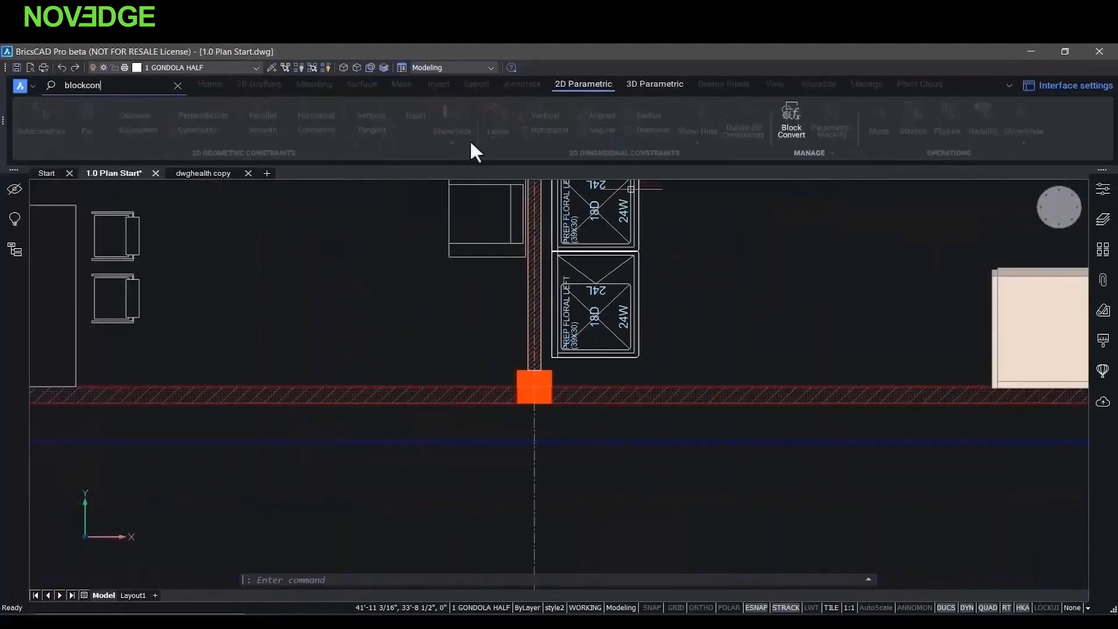
pyautogui.click(791, 116)
pyautogui.click(290, 153)
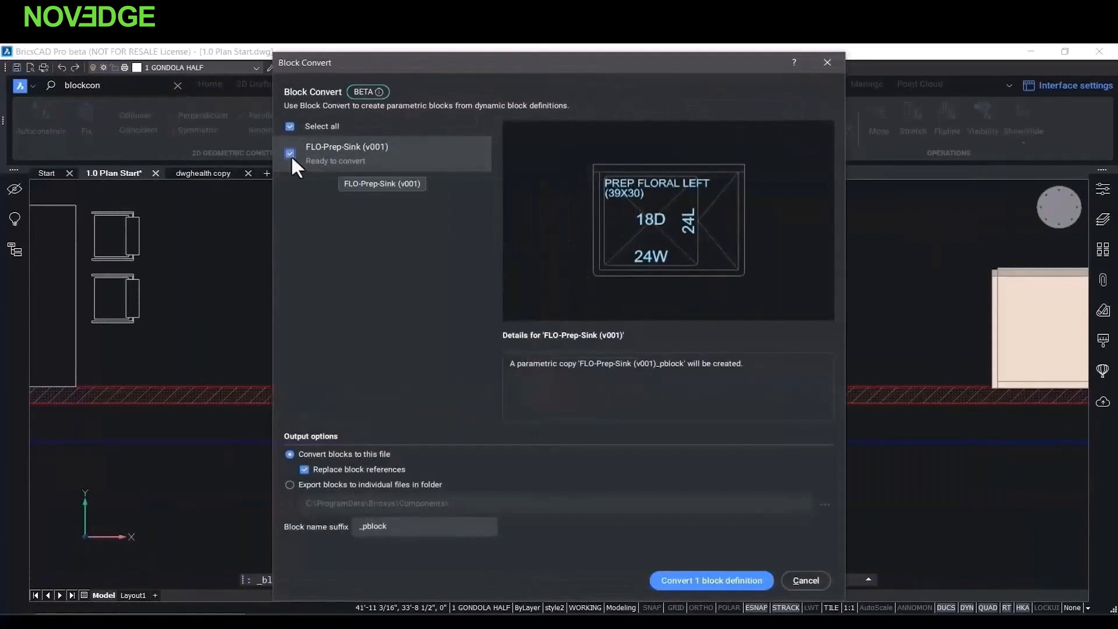
# - Convert the sink block into this file with its block references replaced, using the name suffix _pblock
pyautogui.click(290, 485)
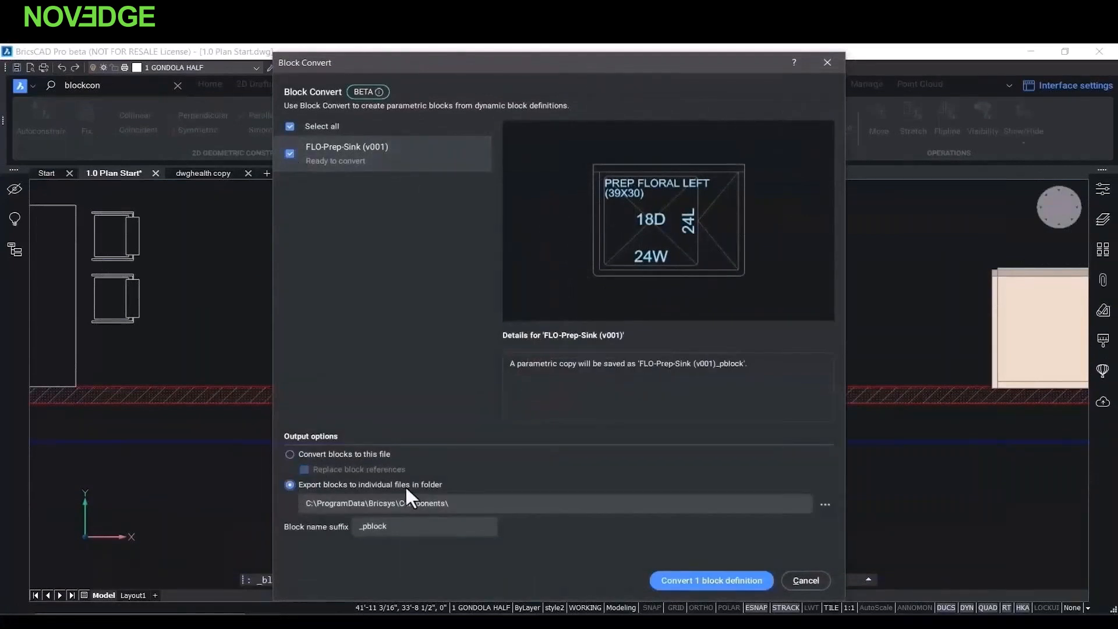
pyautogui.click(289, 453)
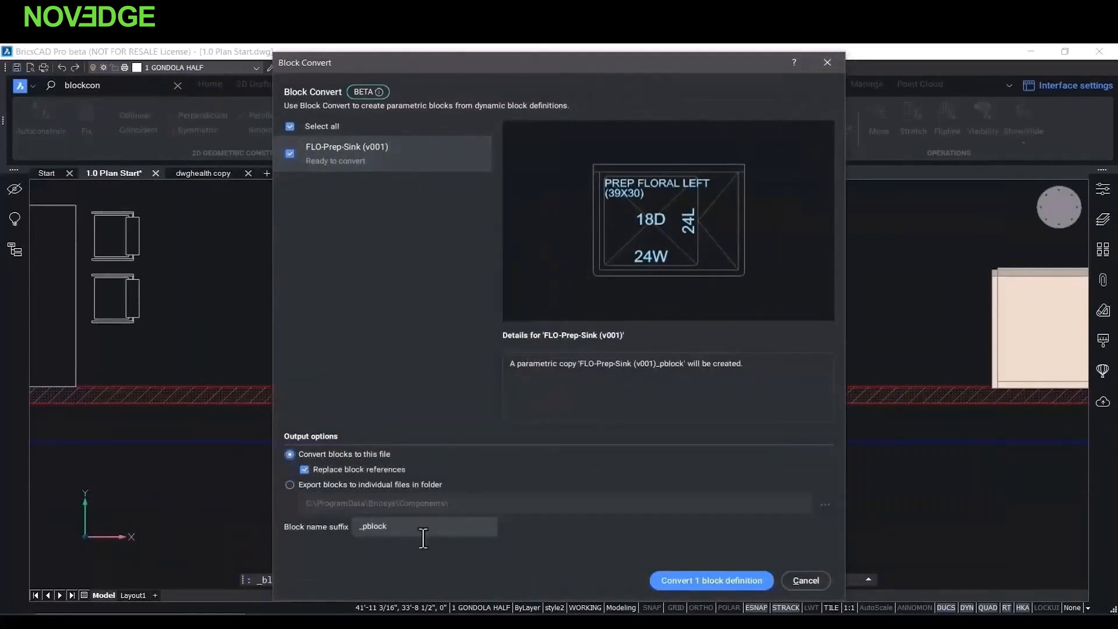
pyautogui.click(720, 577)
# - Select both converted prep sinks, show their properties and set the Visibility1 parameter to Floral Sink Left
pyautogui.scroll(-1, 652, 374)
pyautogui.click(672, 231)
pyautogui.click(601, 301)
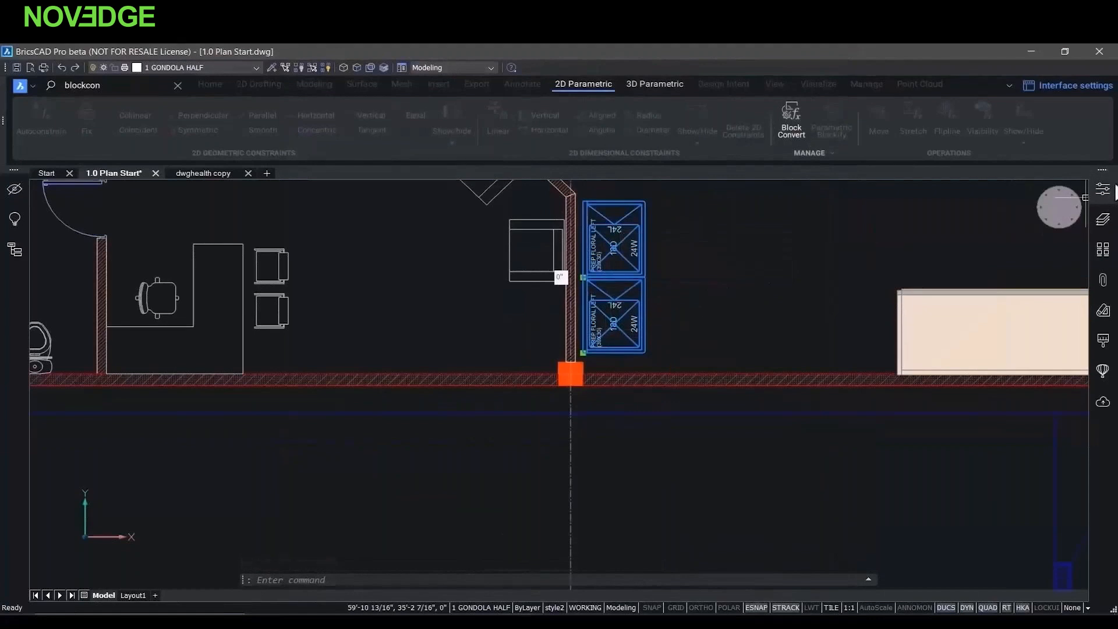
pyautogui.click(1105, 194)
pyautogui.click(974, 532)
pyautogui.click(973, 532)
pyautogui.click(960, 547)
pyautogui.press('Escape')
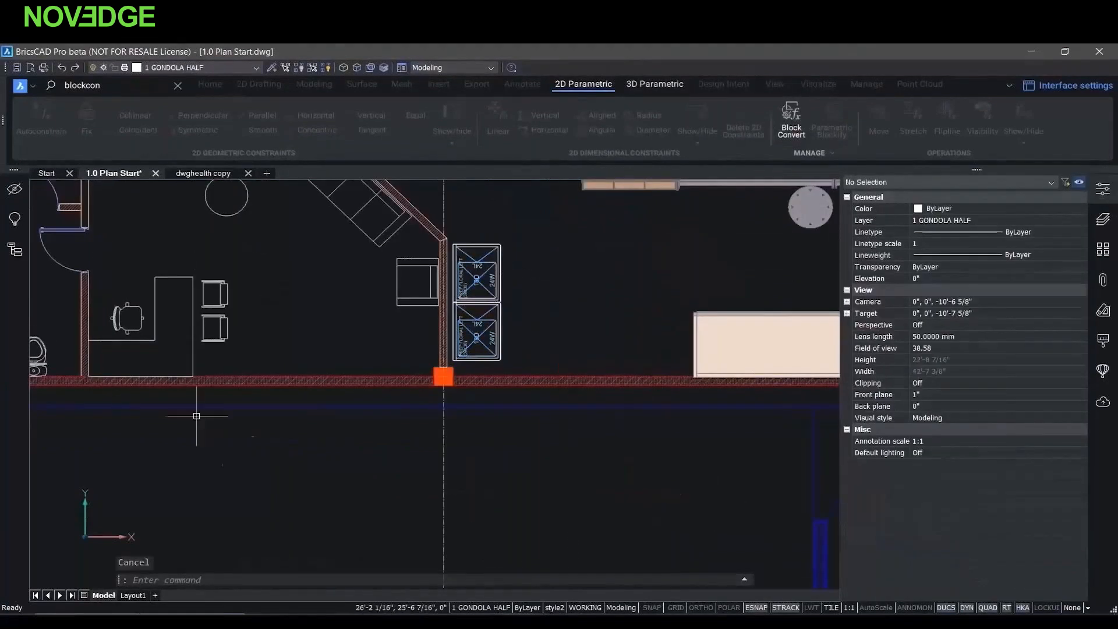
# - Open the FLO-Prep-Sink (v001)_pblock definition for block editing from the upper converted sink
pyautogui.click(494, 247)
pyautogui.doubleClick(494, 247)
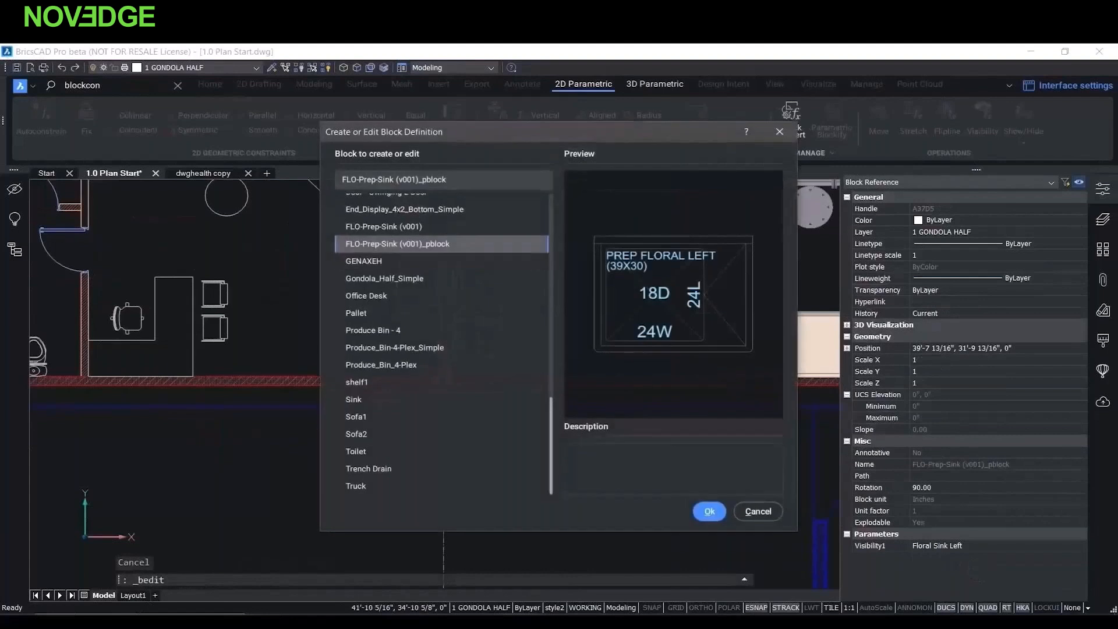
pyautogui.click(709, 512)
# - Activate the block's Floral Sink Right visibility state and review its user parameters in the Parameters Manager
pyautogui.click(13, 187)
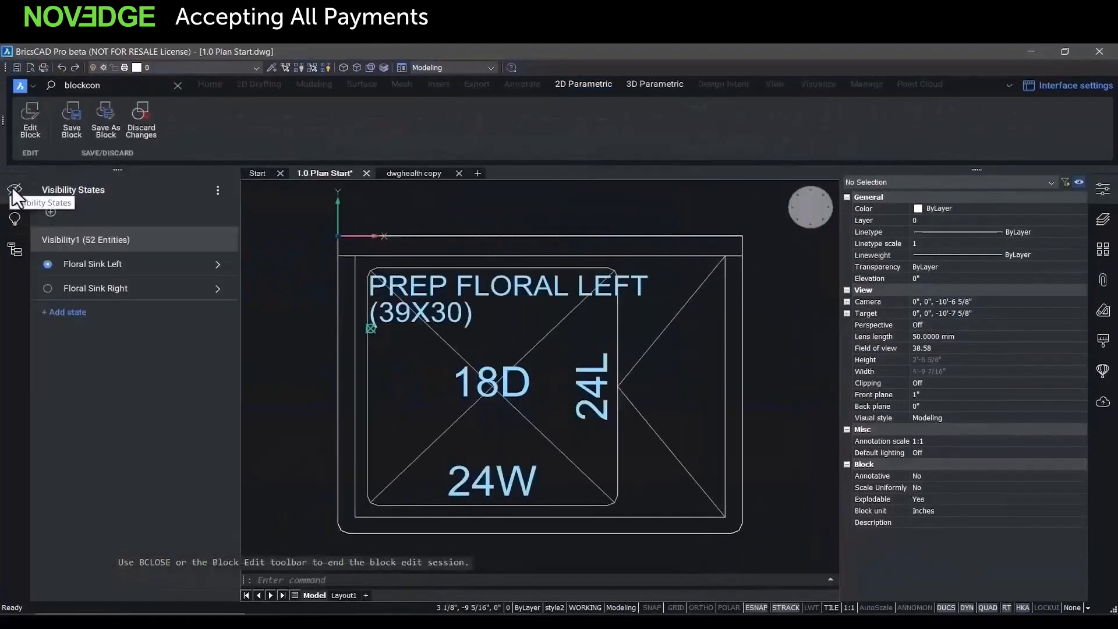
pyautogui.click(78, 293)
pyautogui.click(76, 273)
pyautogui.click(75, 287)
pyautogui.click(13, 187)
pyautogui.click(14, 279)
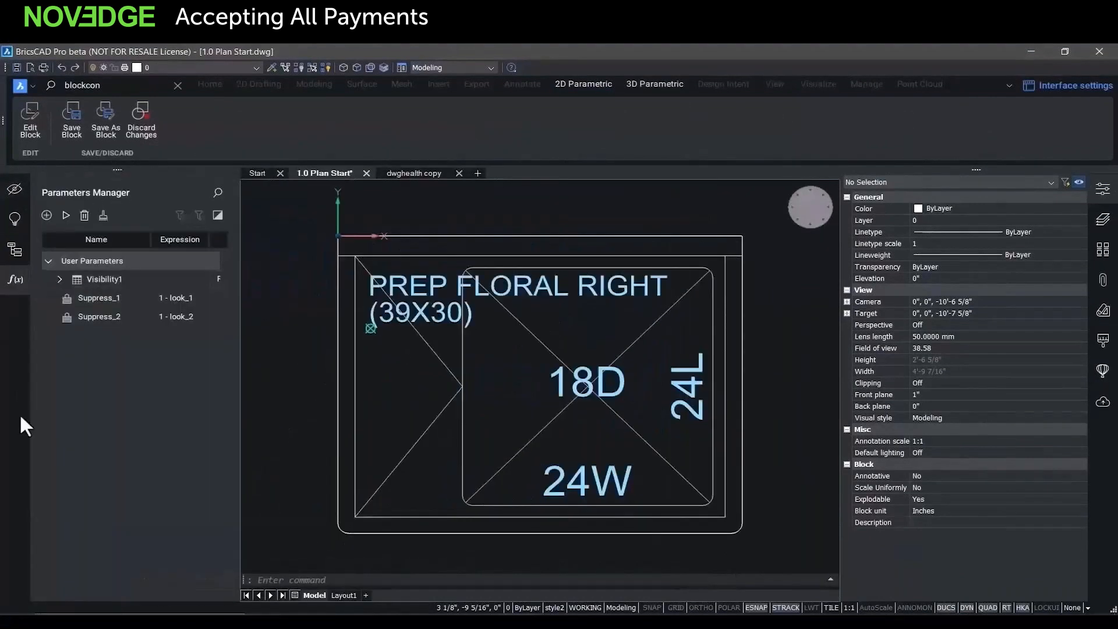
pyautogui.click(14, 279)
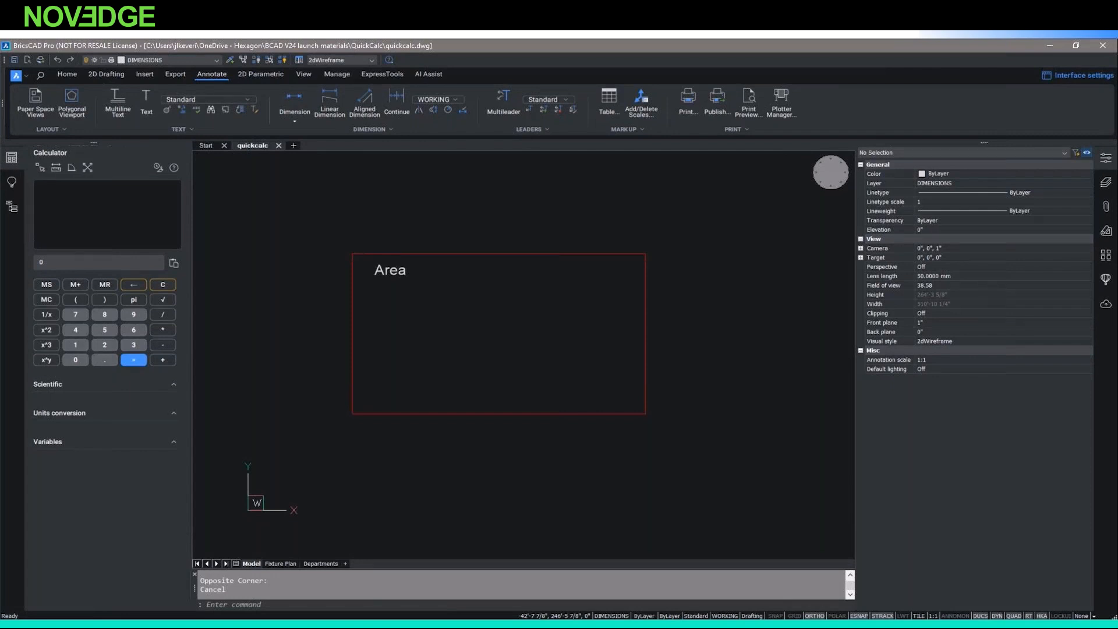
# - Copy the numeric area value of the red rectangular building polyline from its properties
pyautogui.click(451, 254)
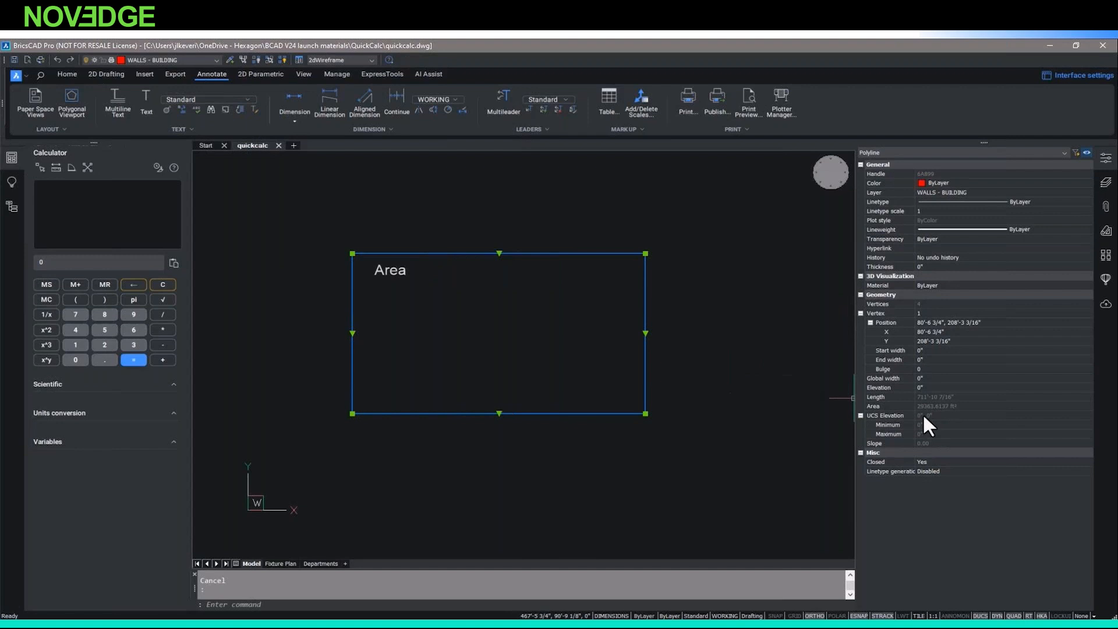
pyautogui.click(939, 406)
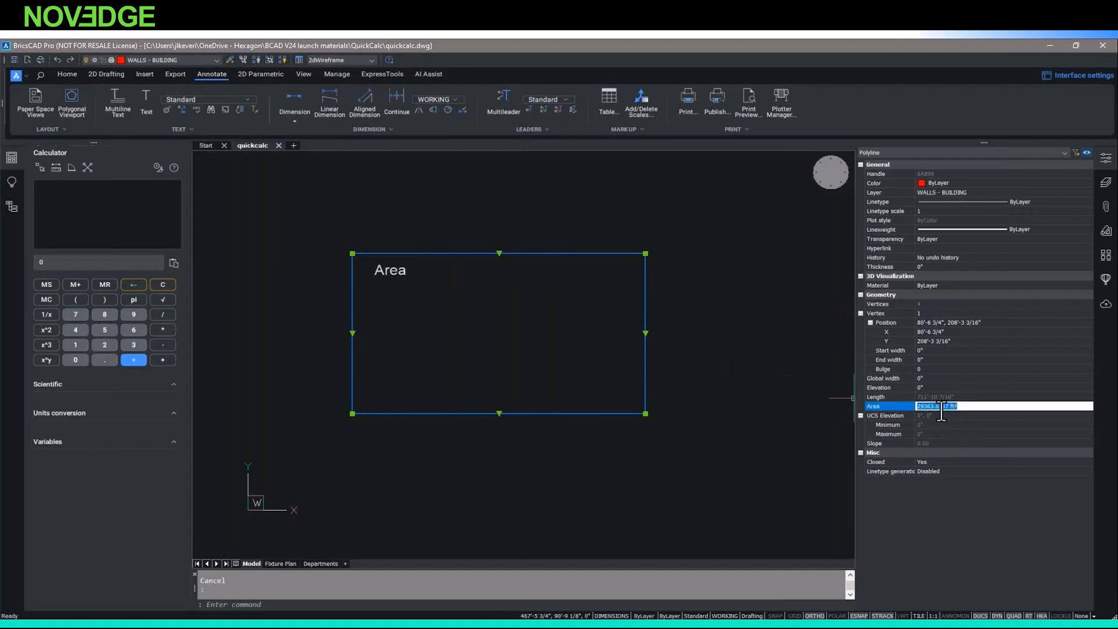
pyautogui.doubleClick(917, 407)
pyautogui.hotkey('ctrl', 'c')
# - Add the line "29363.6137 sq. ft." below the Area heading in the text inside the rectangle
pyautogui.doubleClick(386, 284)
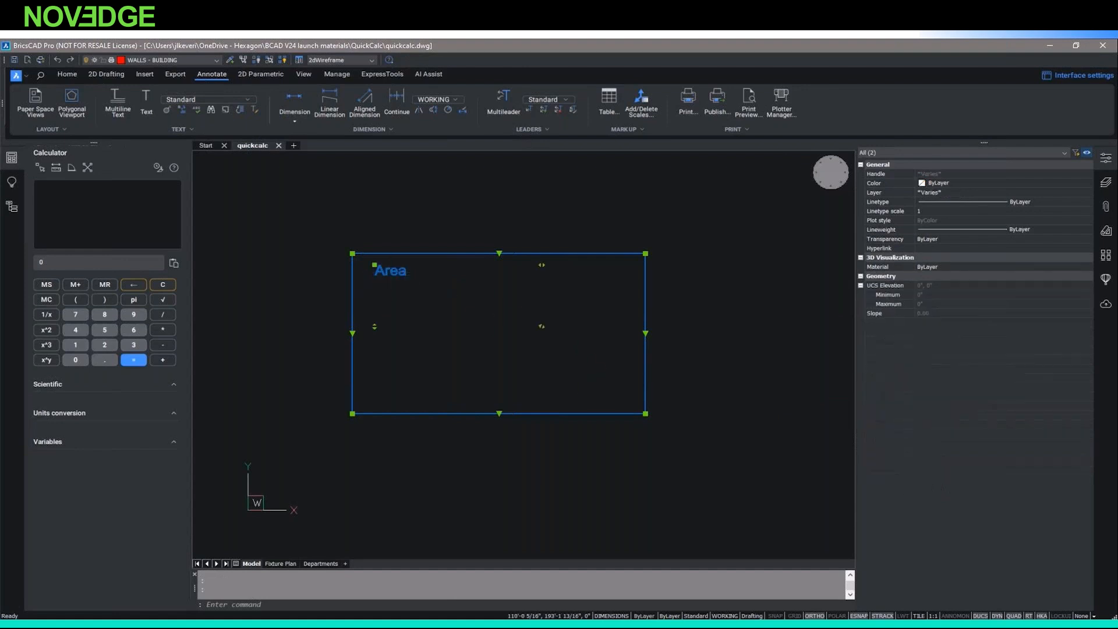
pyautogui.press('Return')
pyautogui.hotkey('ctrl', 'v')
pyautogui.write('sq. ft.')
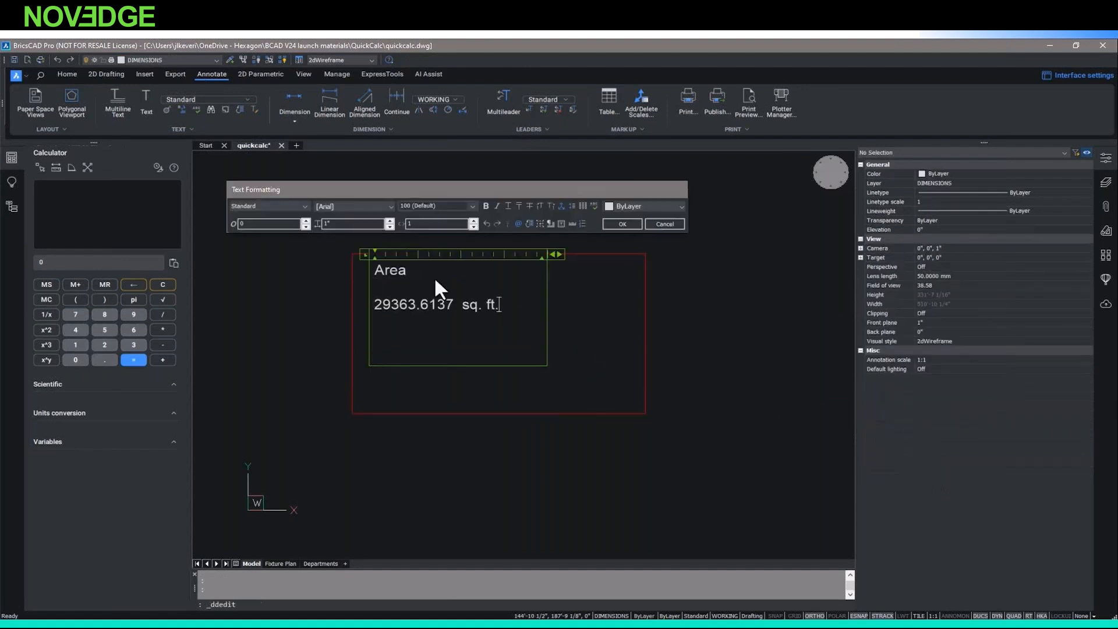
pyautogui.click(622, 223)
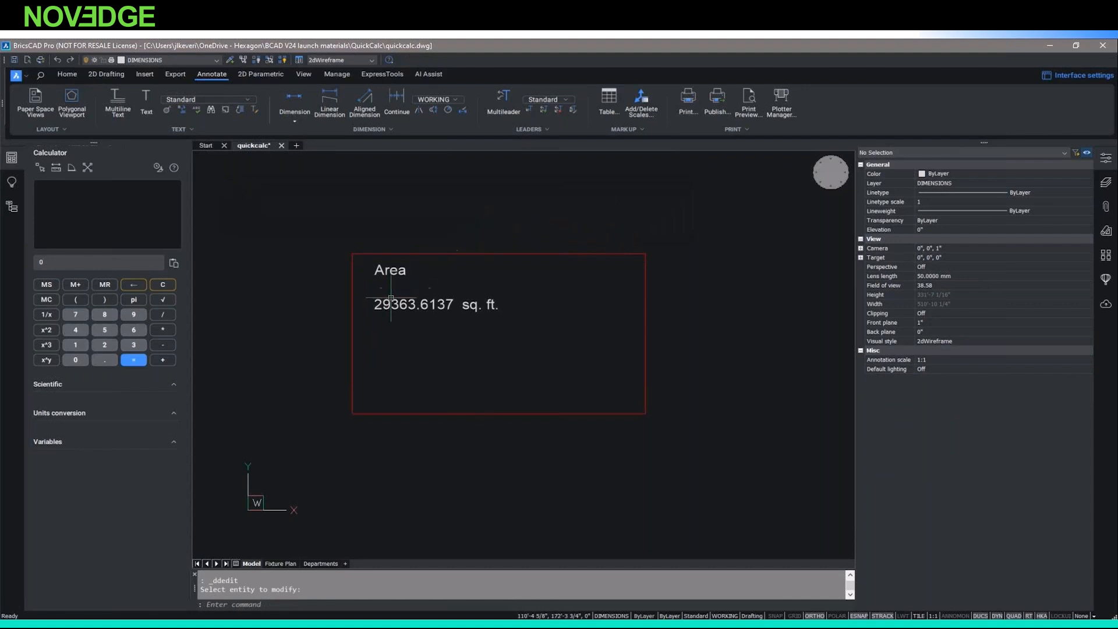
# - Set the calculator's units conversion to the Area type, converting from Square Feet to Acres
pyautogui.click(171, 412)
pyautogui.click(126, 435)
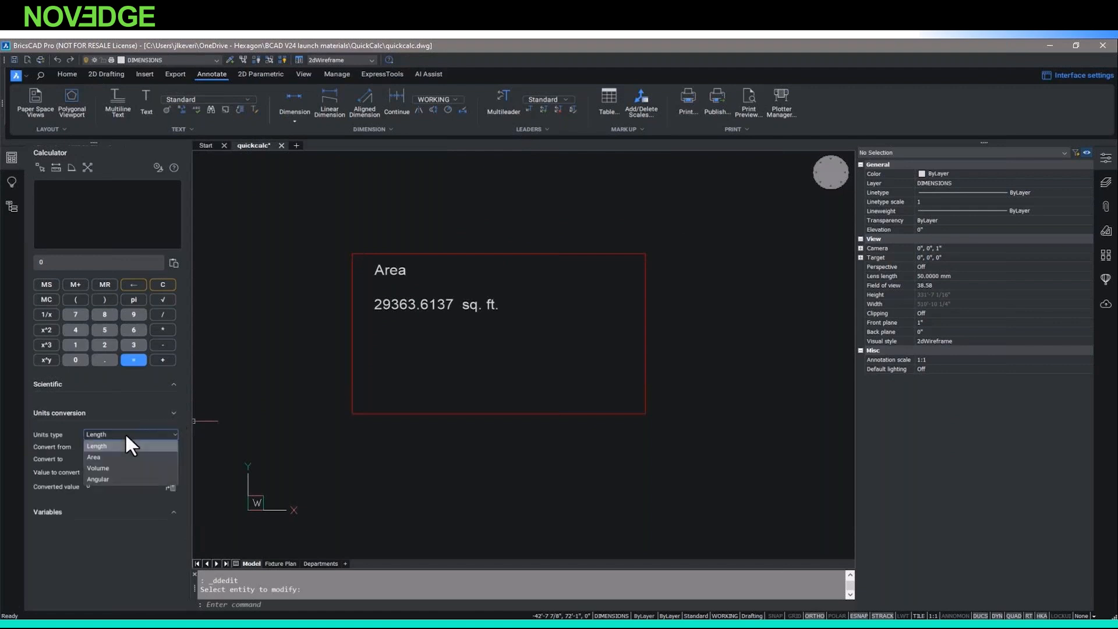
pyautogui.click(111, 457)
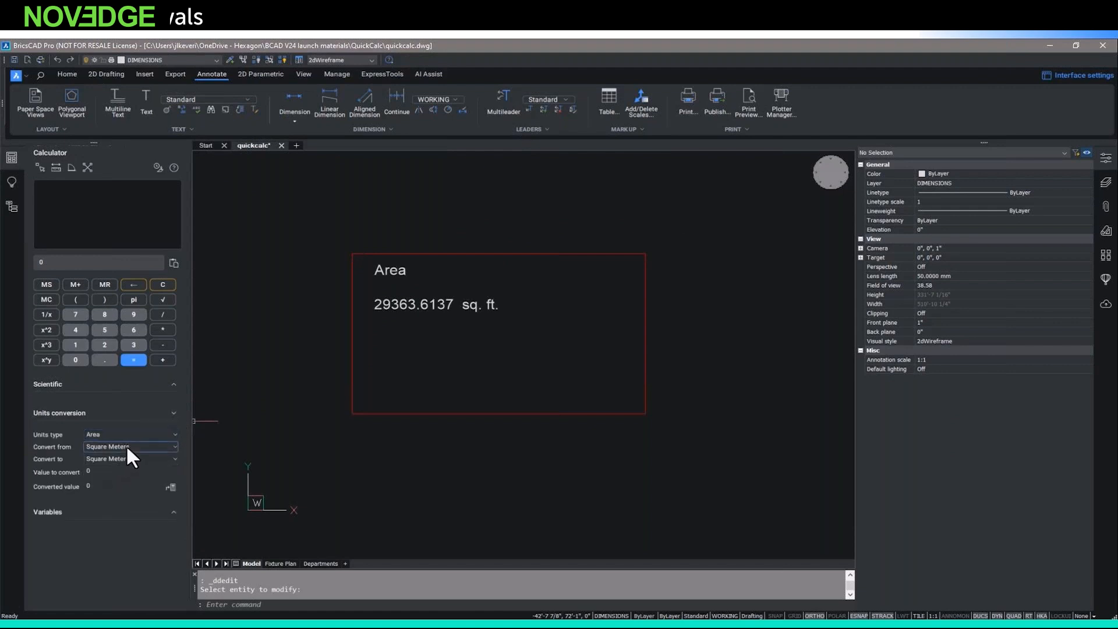
pyautogui.click(126, 446)
pyautogui.click(122, 479)
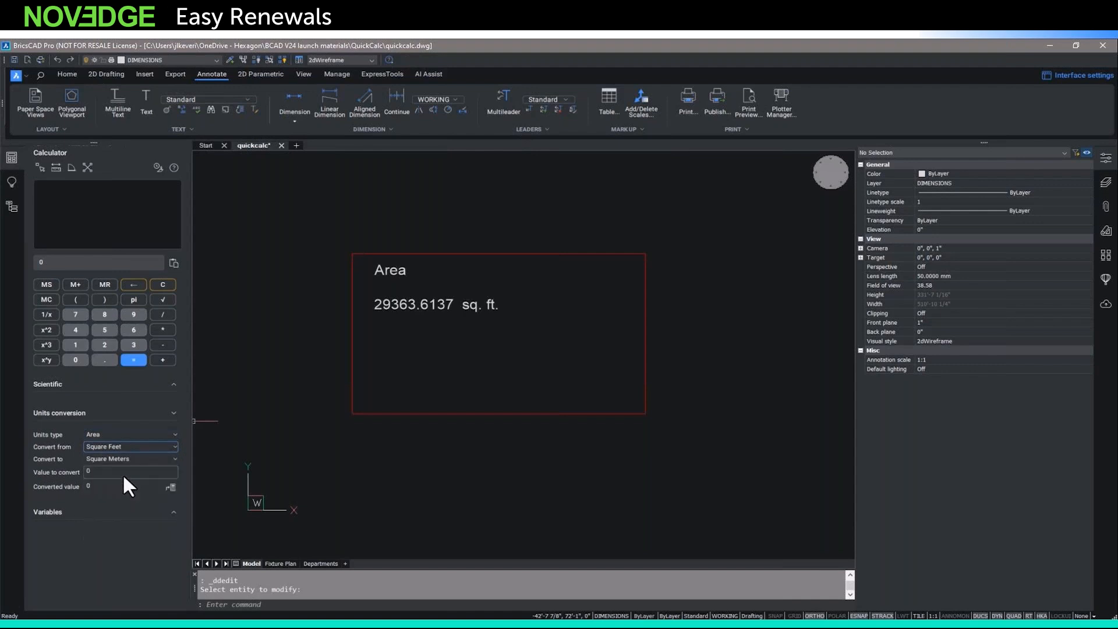
pyautogui.click(131, 460)
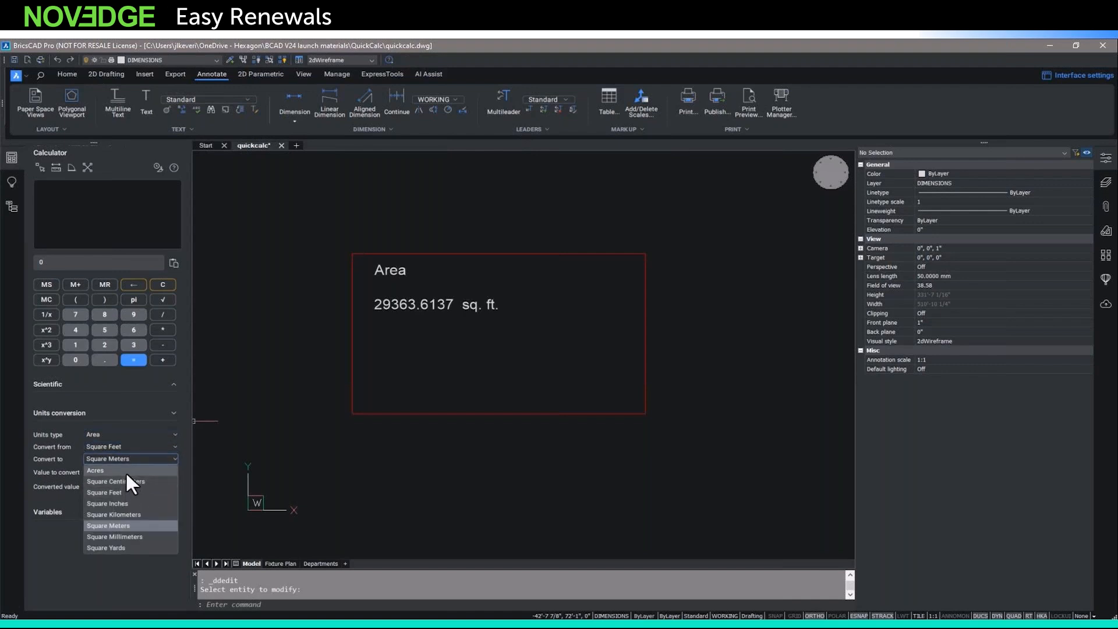
pyautogui.click(127, 479)
# - Convert the copied area of 29363.6137, send the converted value to the calculator's entry and copy it
pyautogui.click(126, 472)
pyautogui.hotkey('ctrl', 'v')
pyautogui.press('Return')
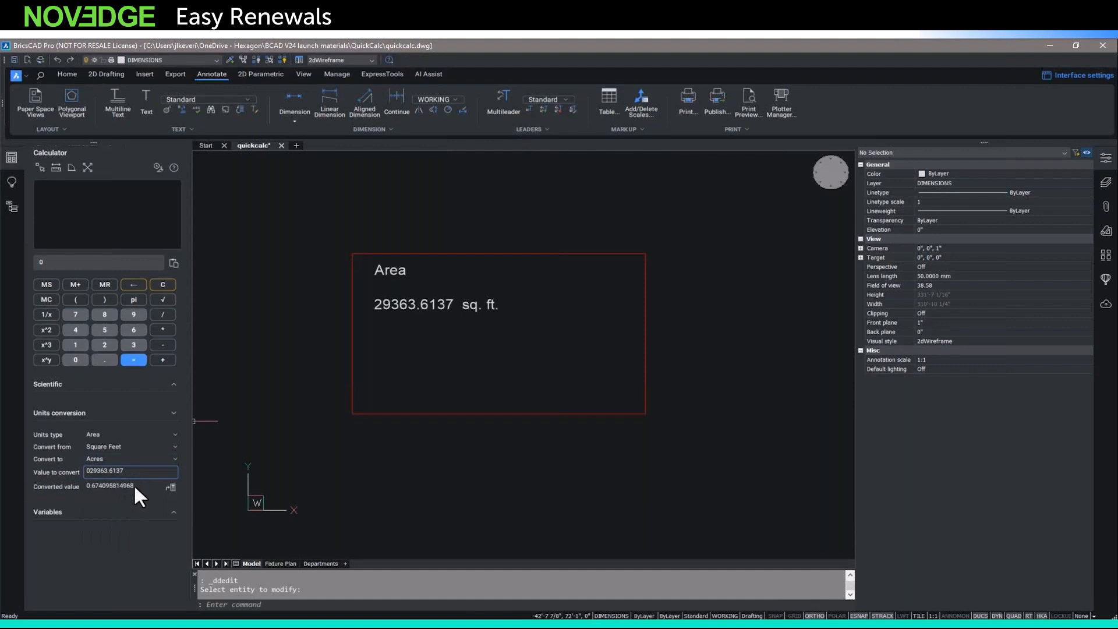
pyautogui.click(170, 487)
pyautogui.moveTo(90, 262); pyautogui.dragTo(29, 263)
pyautogui.hotkey('ctrl', 'c')
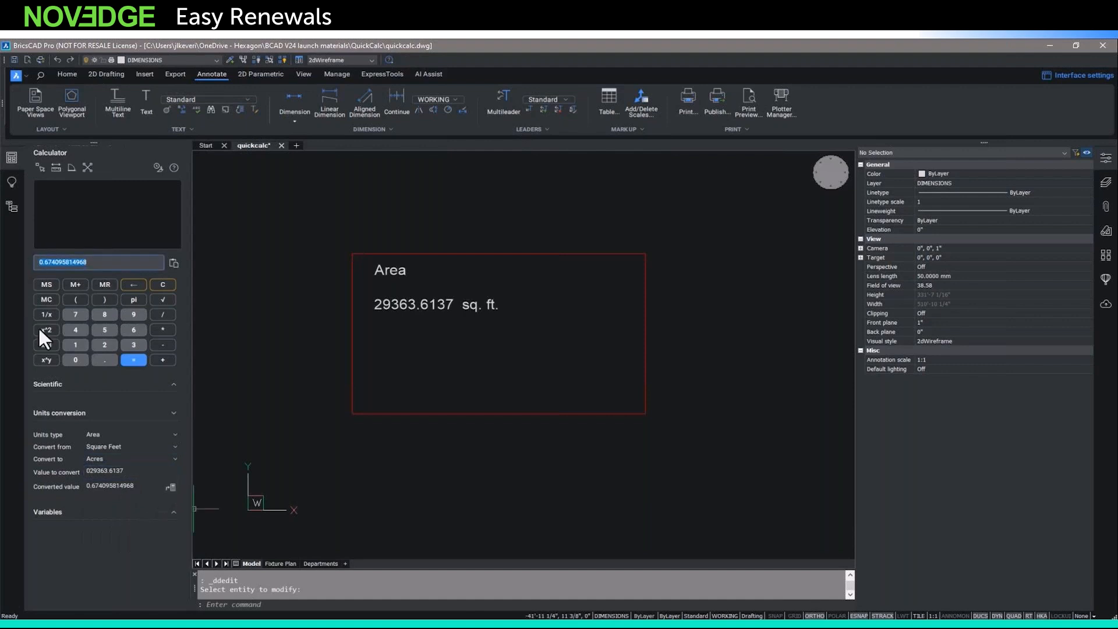
# - Add the line "0.674095814968 acres" below the square-feet line in the area text inside the rectangle
pyautogui.click(492, 309)
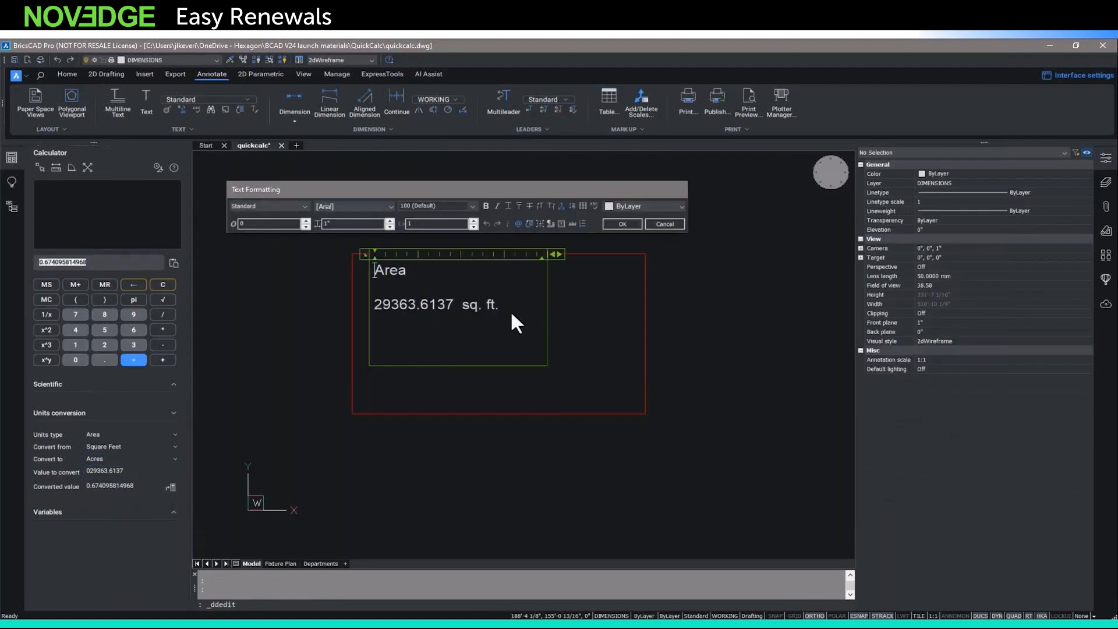
pyautogui.hotkey('ctrl', 'v')
pyautogui.write('acres')
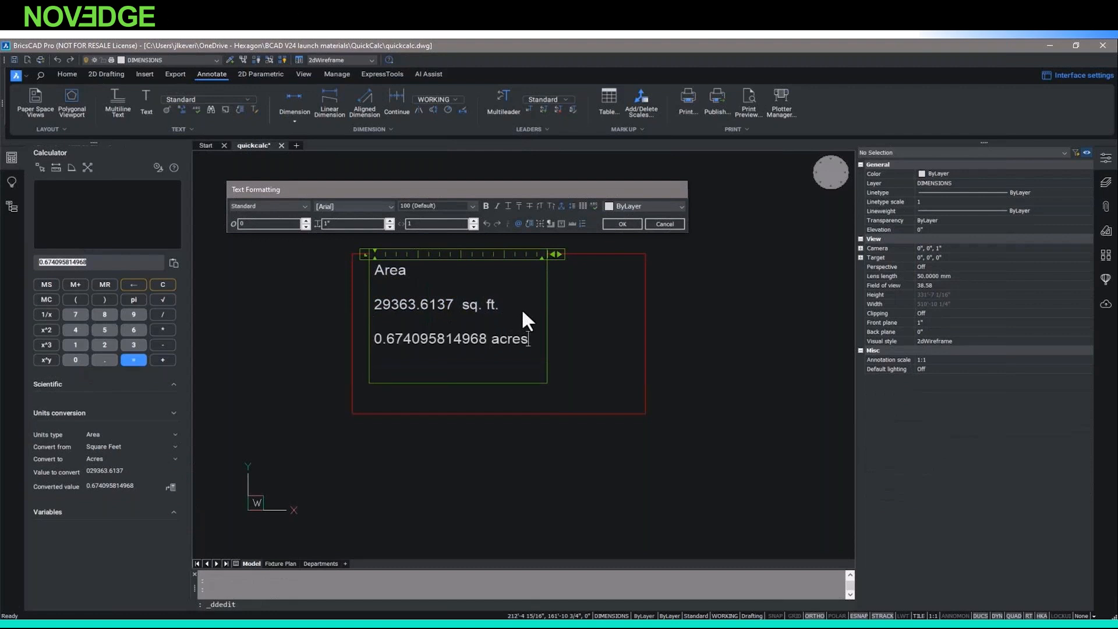
pyautogui.click(618, 224)
pyautogui.press('Escape')
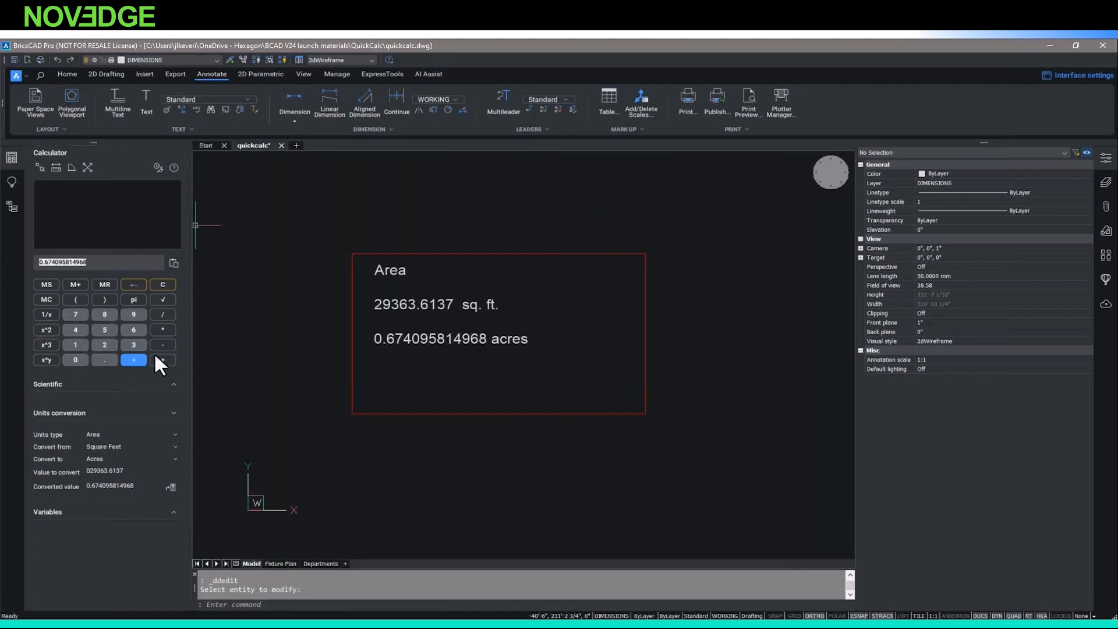
# - Examine the calculator's Scientific and Variables sections and the definition form for a new variable under Sample variables
pyautogui.click(173, 384)
pyautogui.click(174, 384)
pyautogui.click(174, 413)
pyautogui.click(173, 441)
pyautogui.rightClick(82, 488)
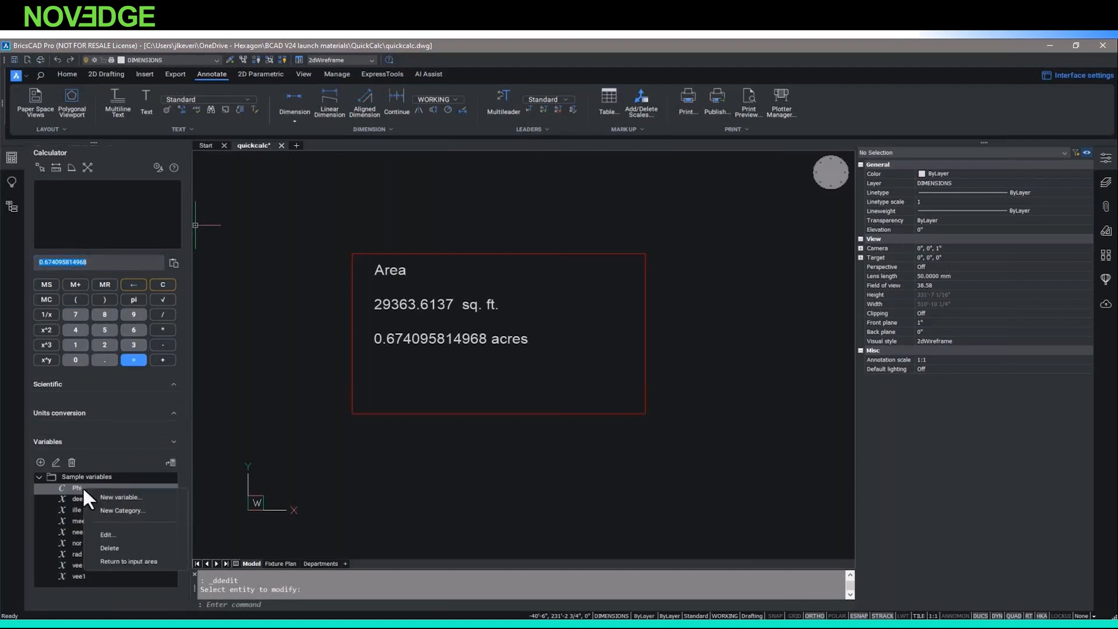
pyautogui.click(113, 497)
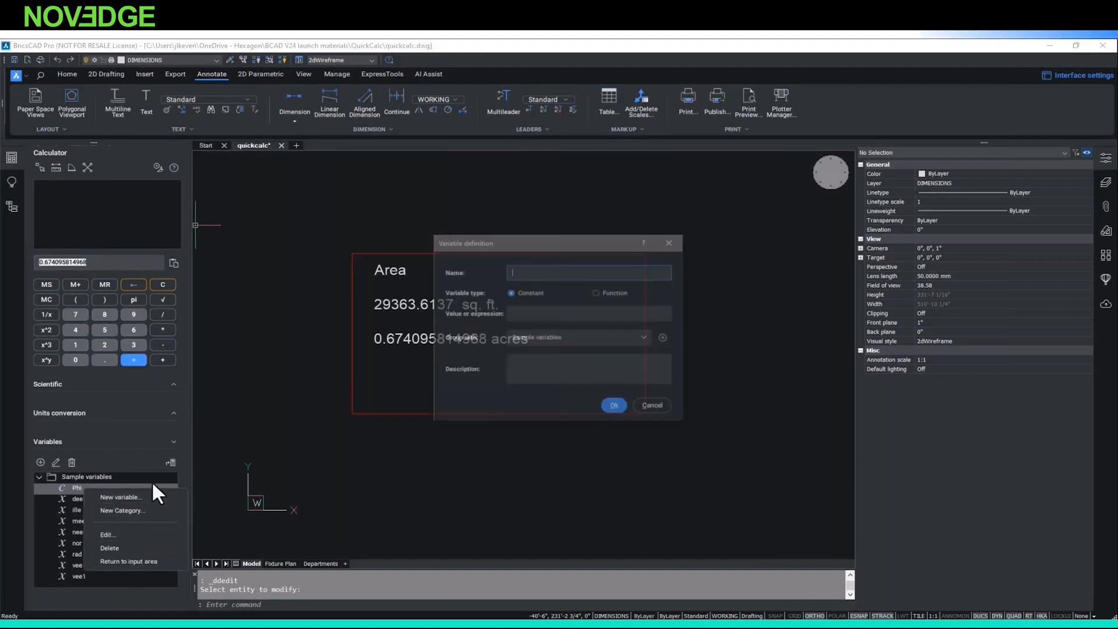
pyautogui.click(654, 403)
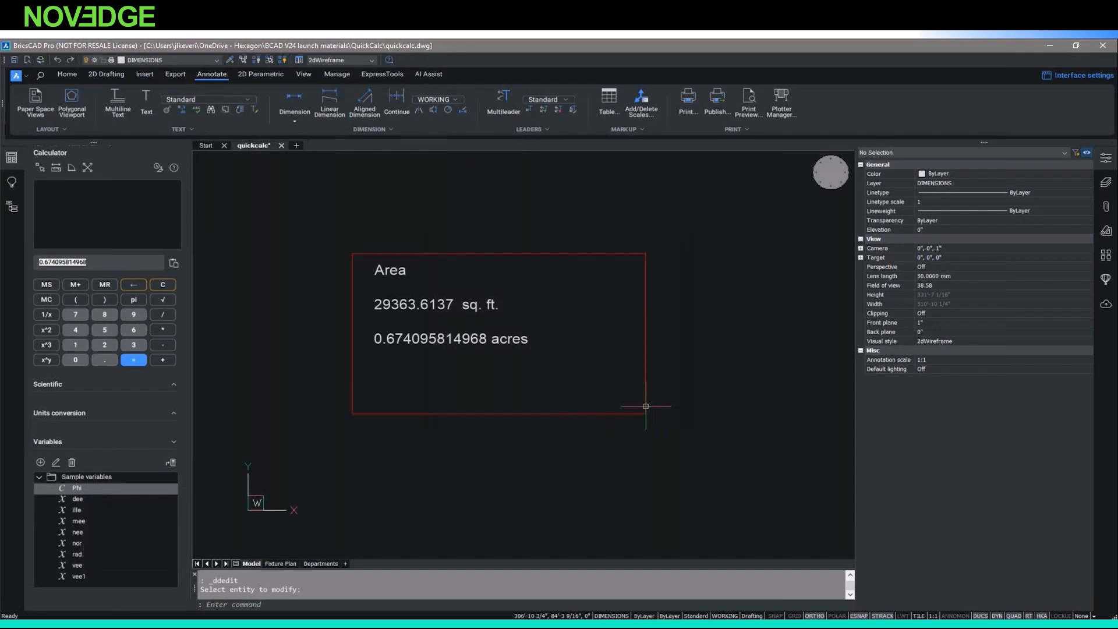
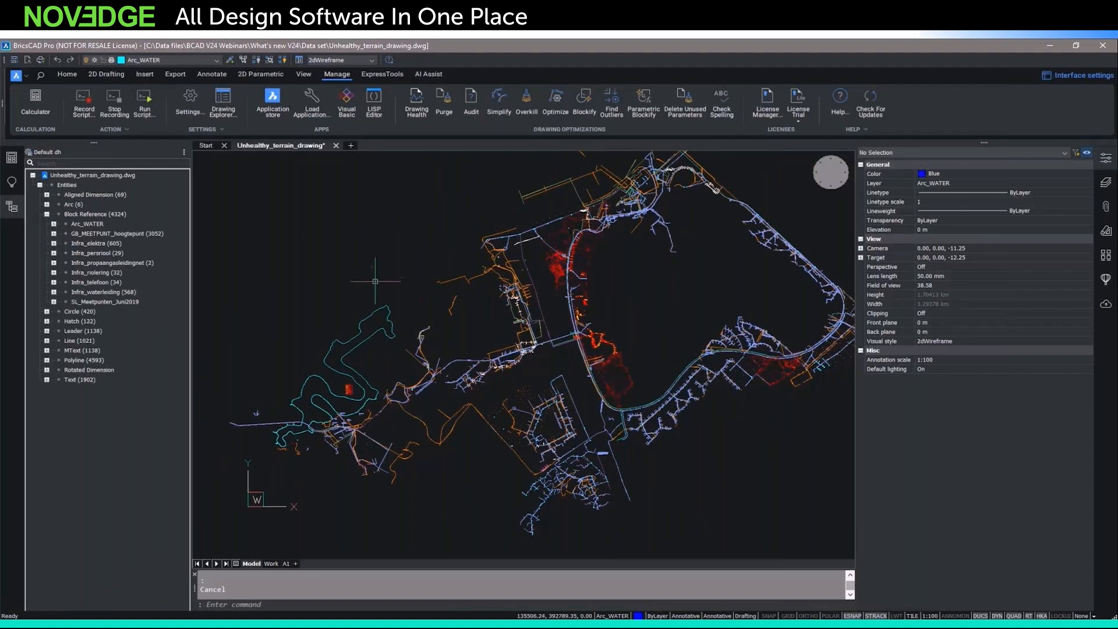
# - Check the number of vertices in the cyan polyline at the western side of the terrain drawing
pyautogui.click(374, 312)
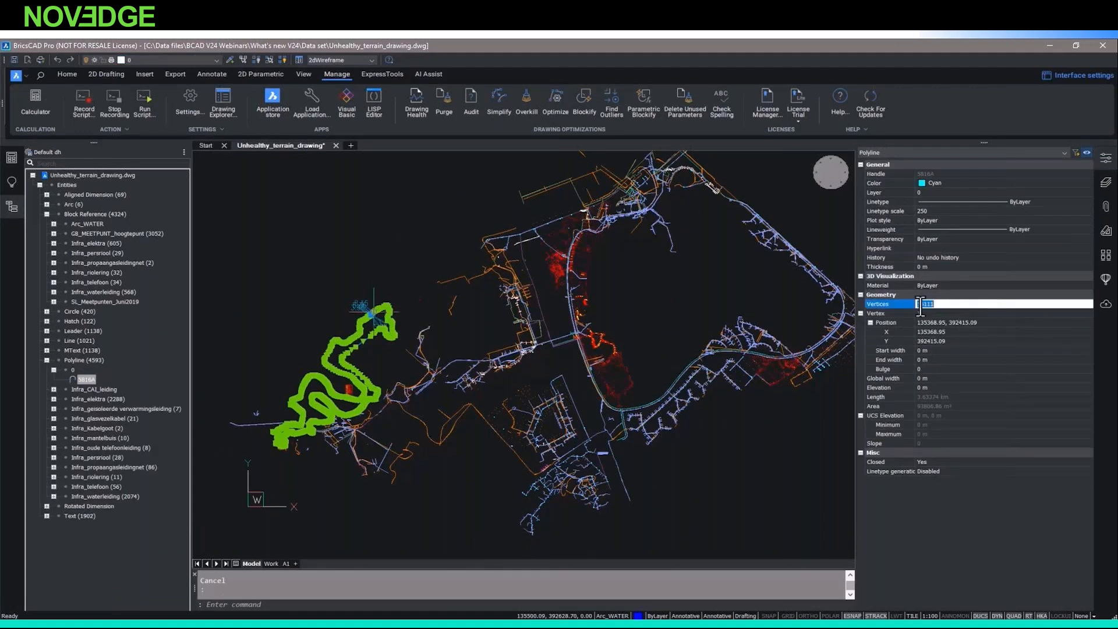
pyautogui.press('Escape')
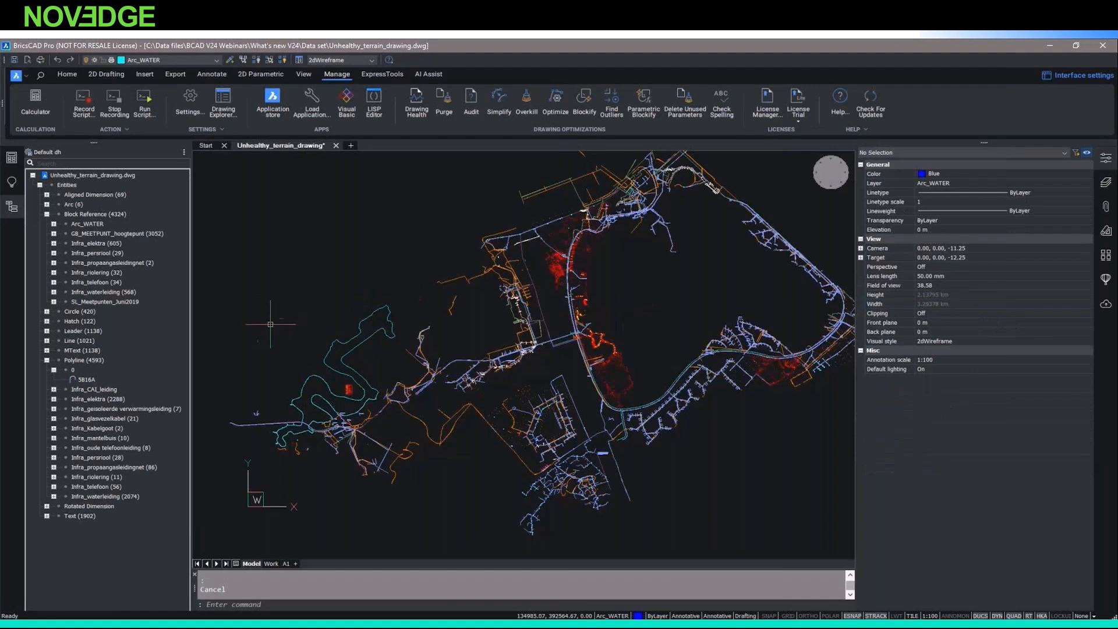
# - Open Drawing Health in place of the structure browser and compare the tasks of the 2D cleanup, Fix errors and Reduce drawing size routines
pyautogui.click(11, 206)
pyautogui.click(421, 112)
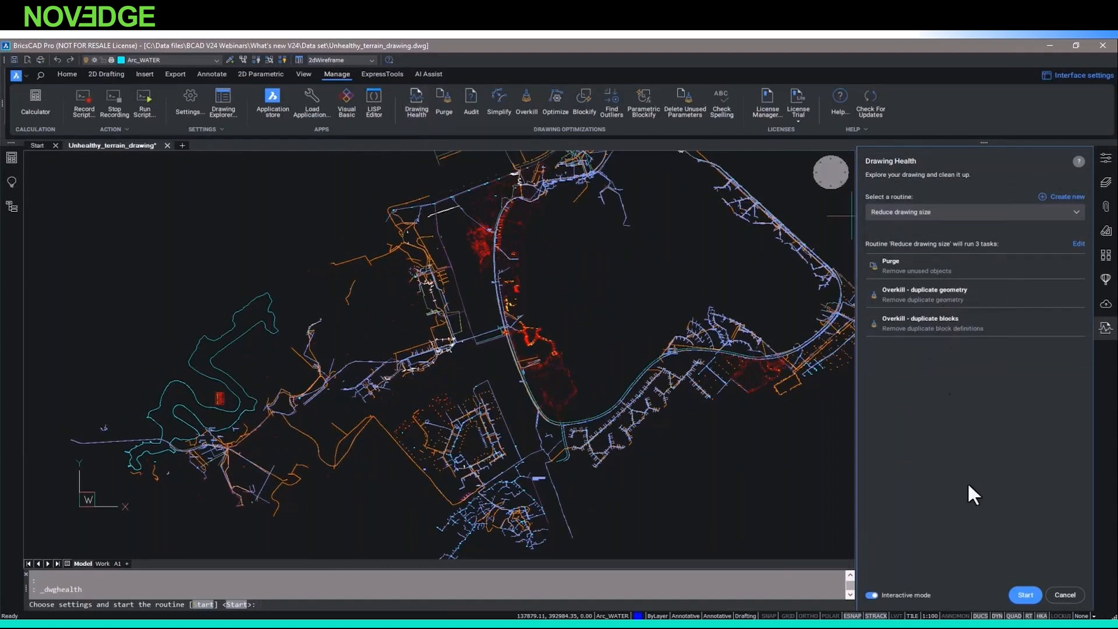
pyautogui.click(998, 211)
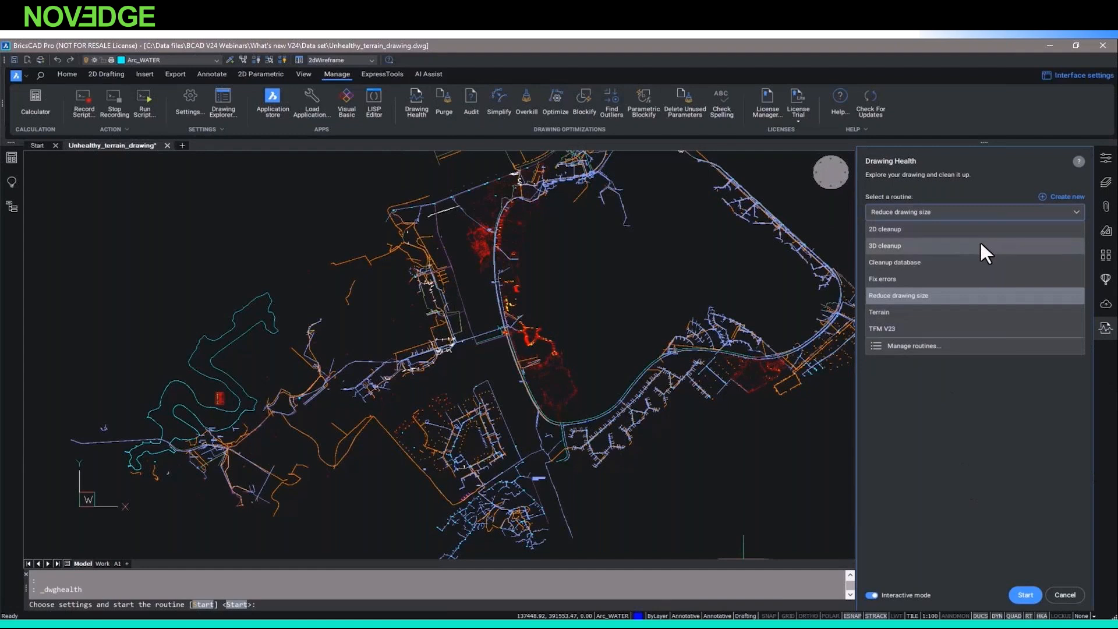
pyautogui.click(980, 229)
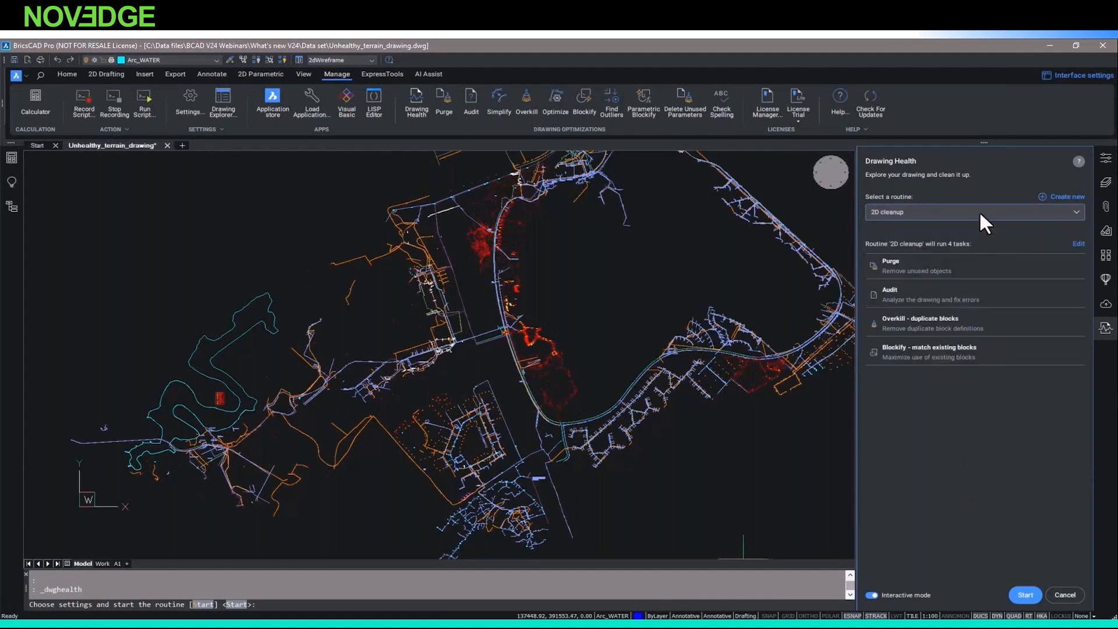
pyautogui.click(983, 216)
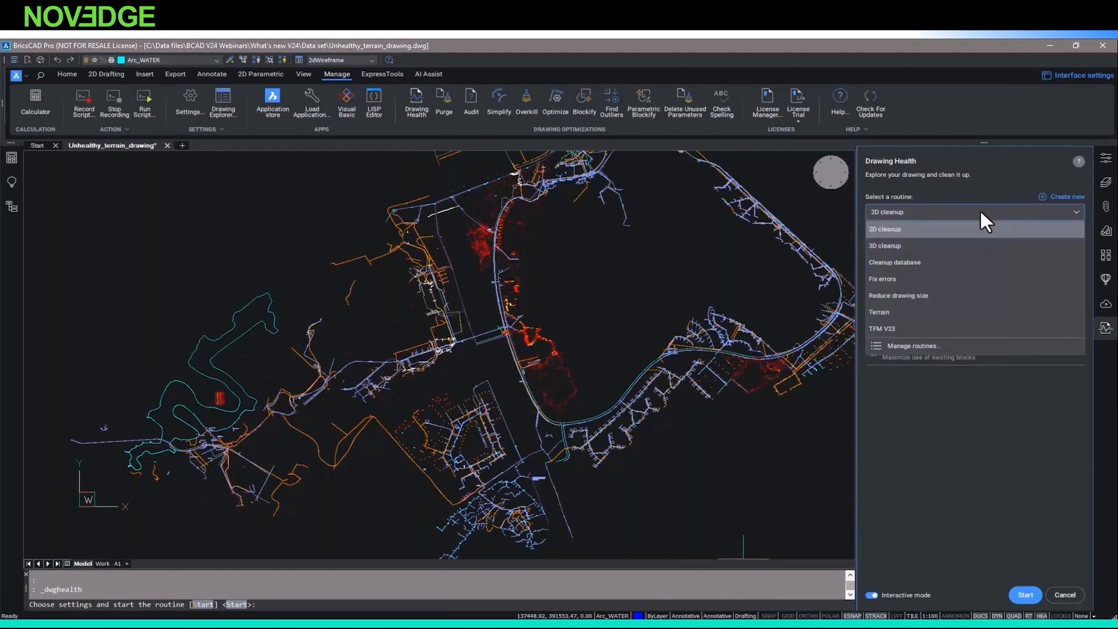
pyautogui.click(961, 278)
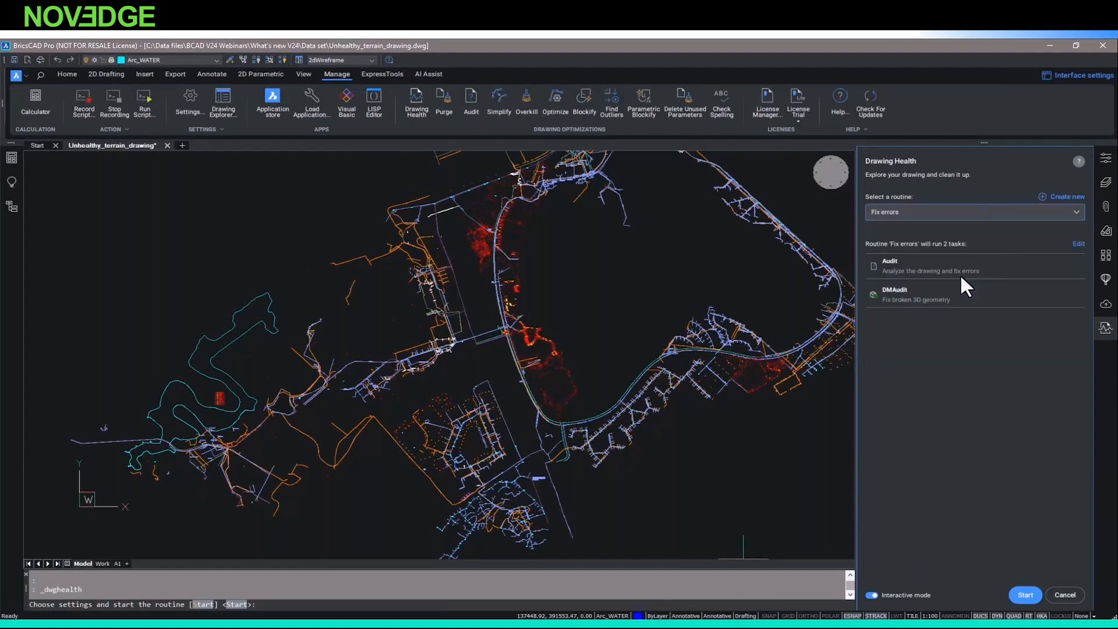
pyautogui.click(965, 212)
pyautogui.click(933, 290)
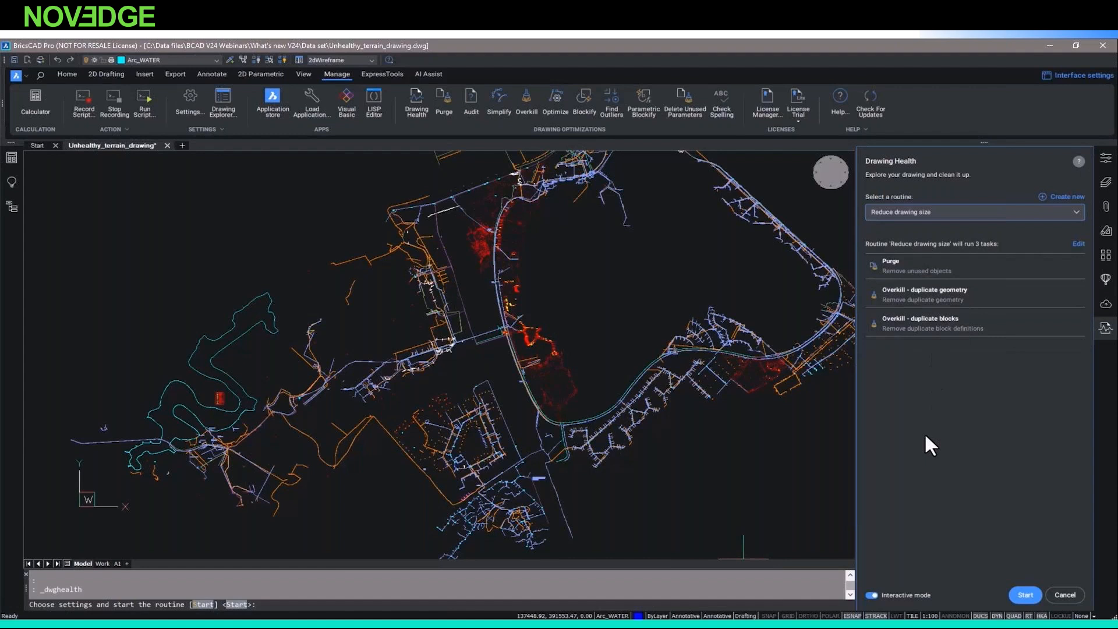
# - Review the Purge and Overkill - duplicate geometry settings of the Reduce drawing size routine without saving changes
pyautogui.click(1077, 245)
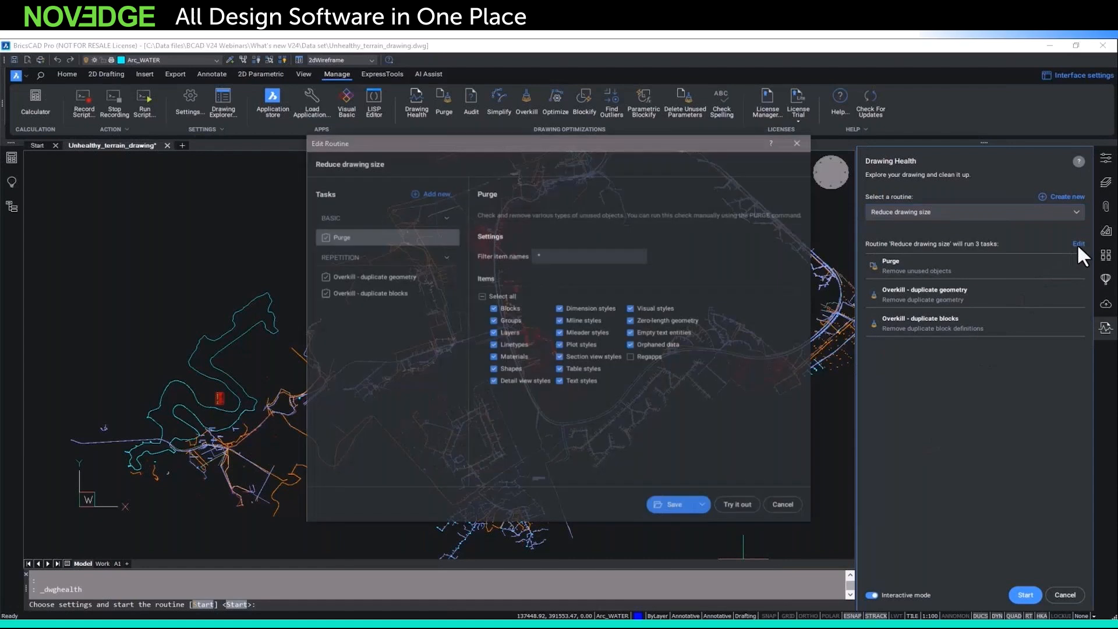
pyautogui.click(365, 278)
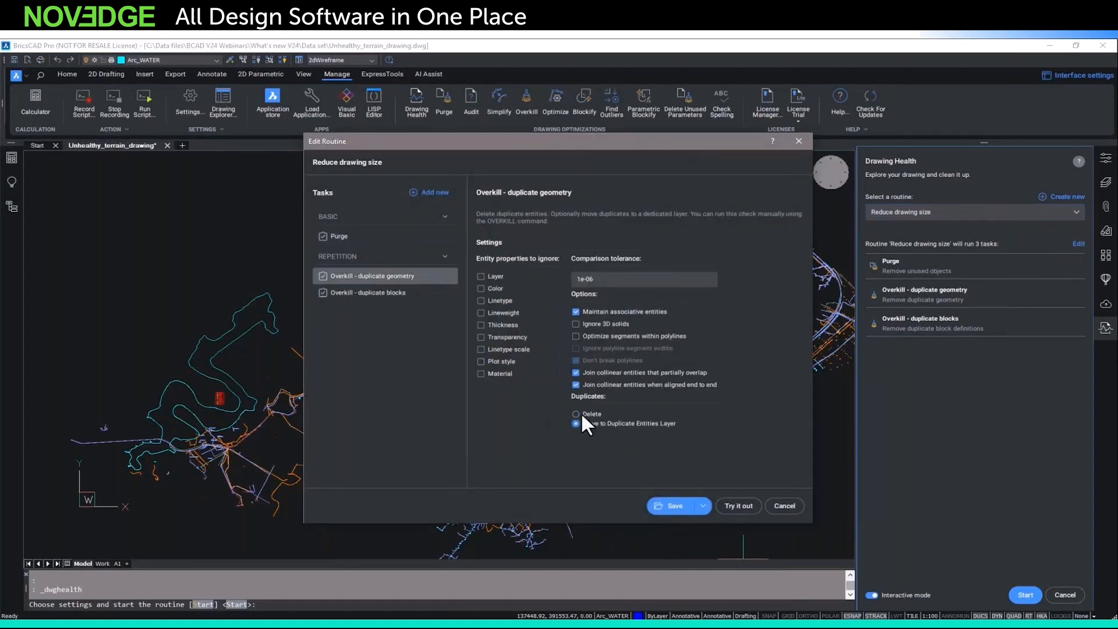
pyautogui.click(785, 505)
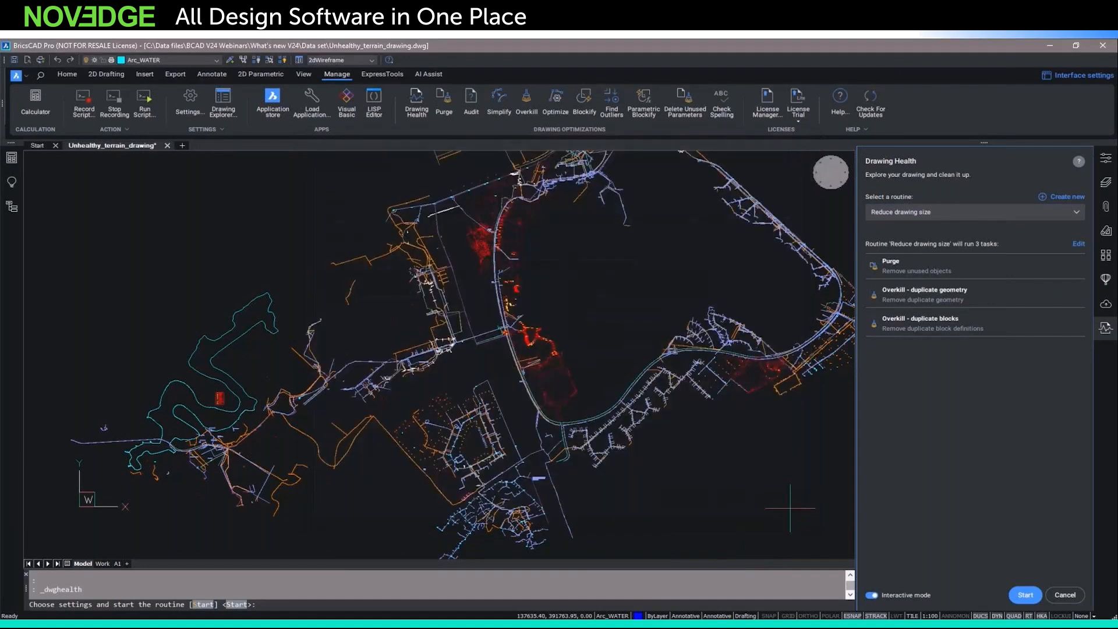
# - Review the list of managed routines and the actions available for the Reduce drawing size routine
pyautogui.click(1071, 211)
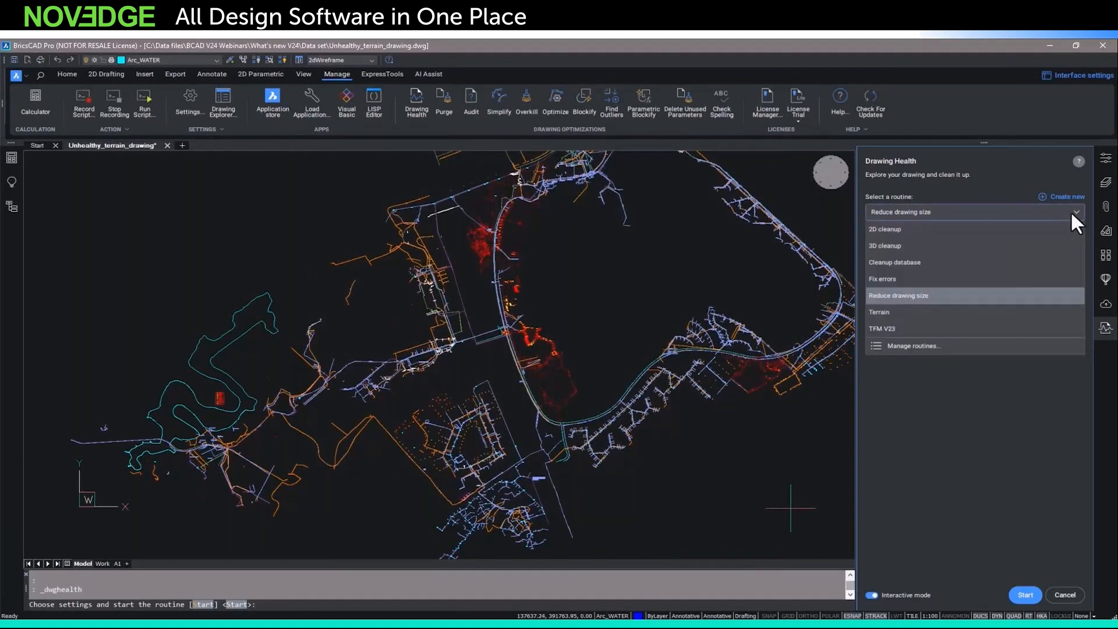
pyautogui.click(902, 346)
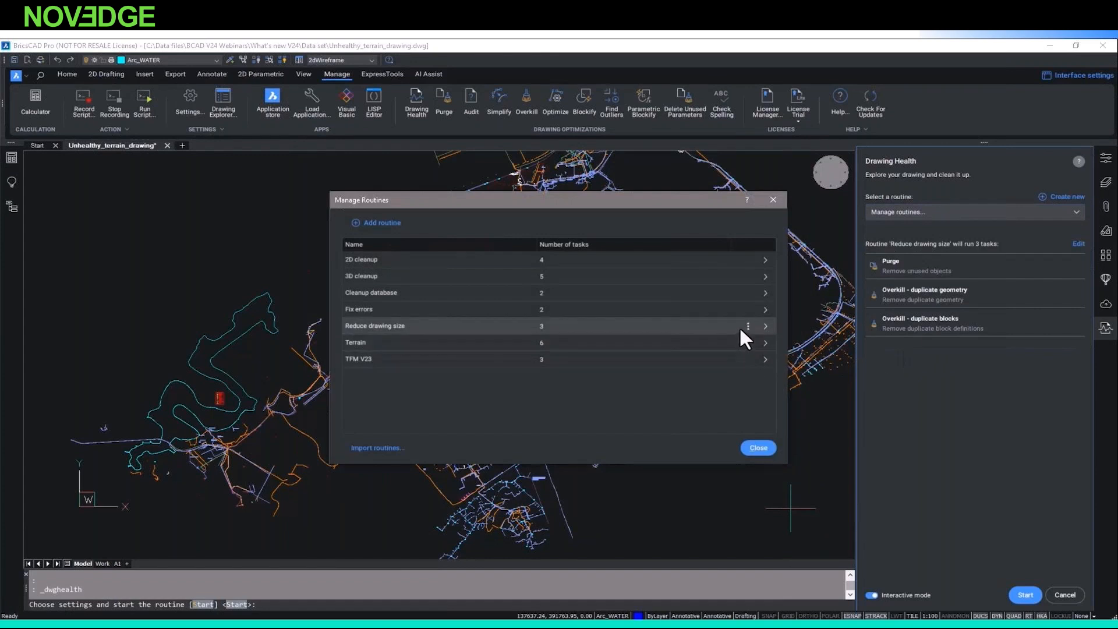
pyautogui.click(748, 326)
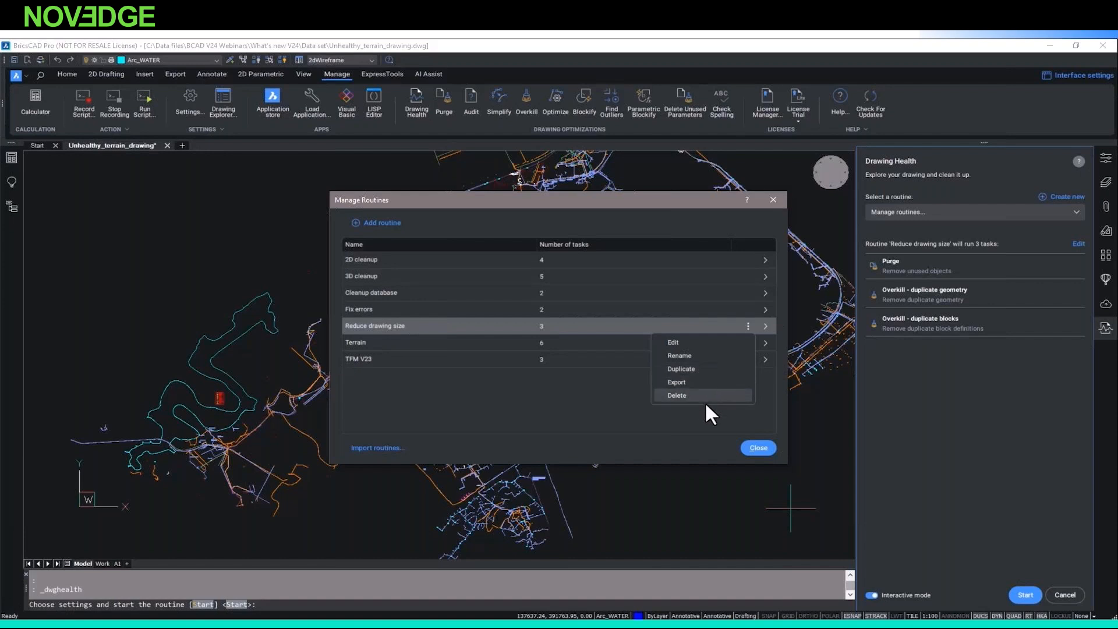
pyautogui.click(755, 447)
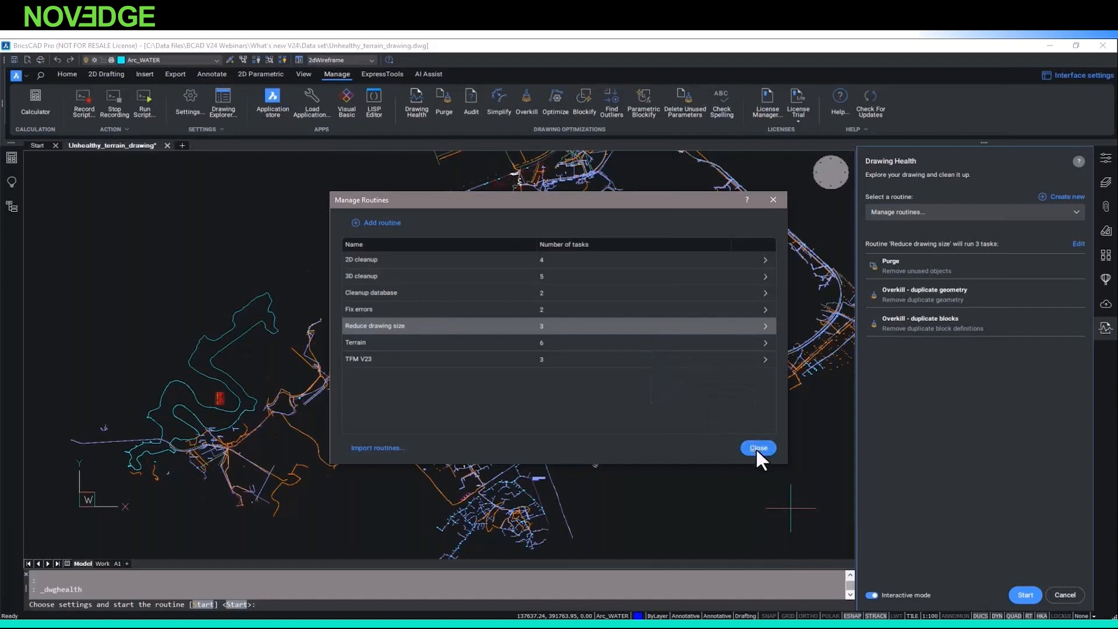
pyautogui.click(757, 447)
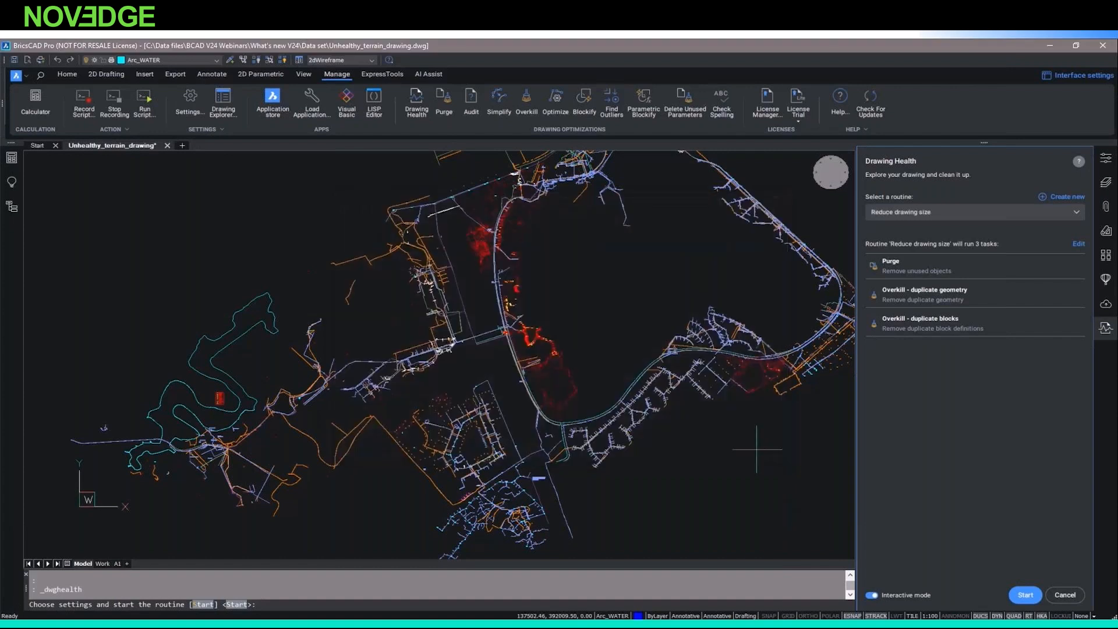
# - Create a new Drawing Health routine containing the Purge, Audit, Find Outliers and Simplify tasks
pyautogui.click(1061, 198)
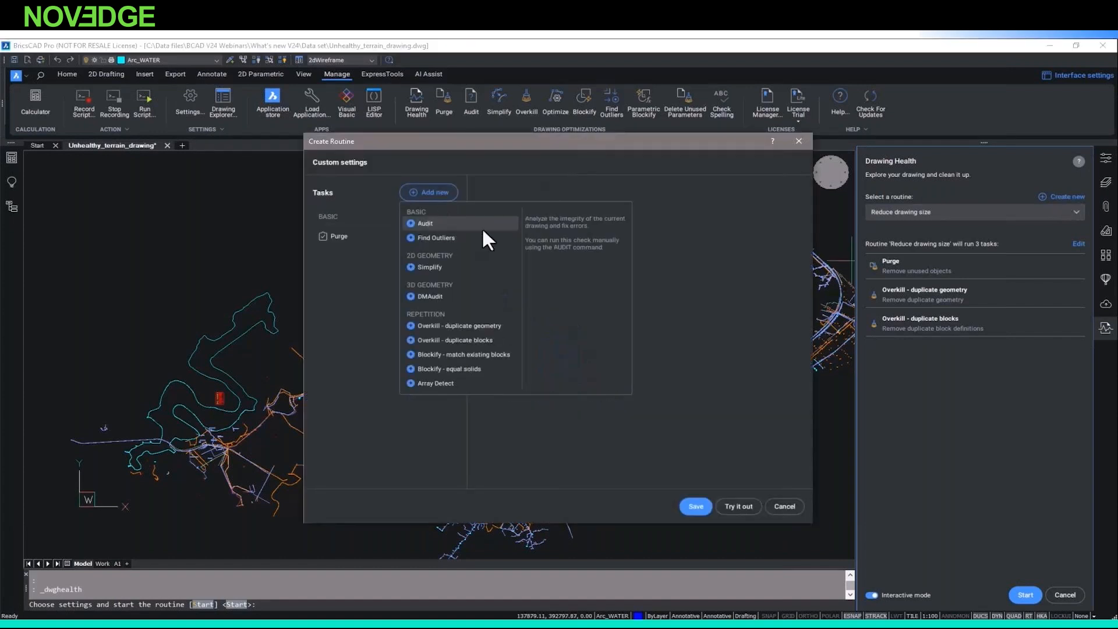
pyautogui.click(481, 226)
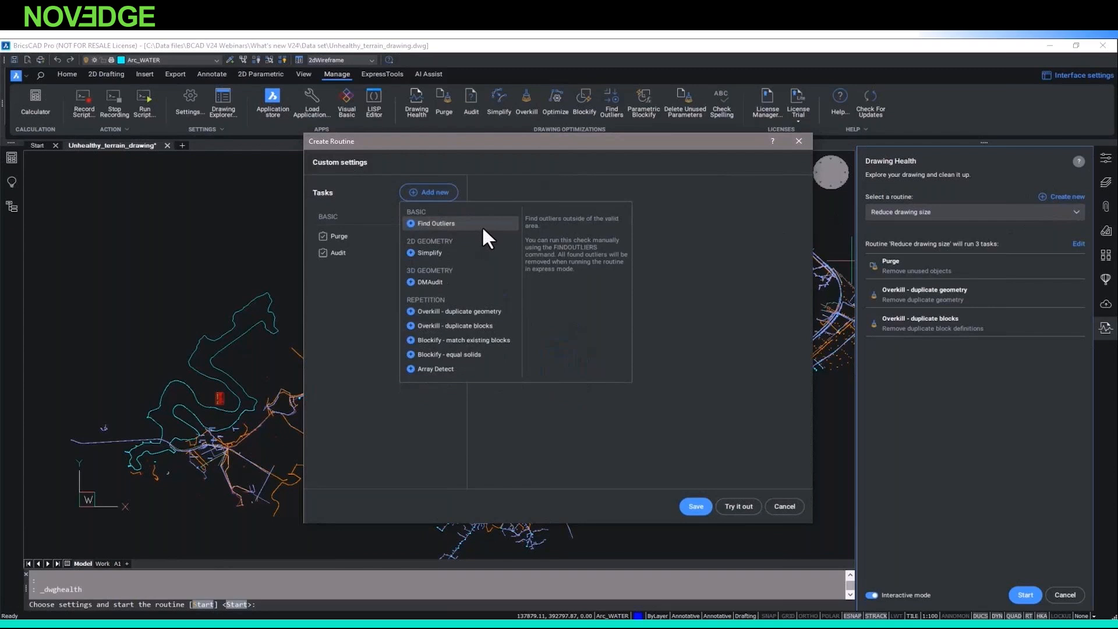
pyautogui.click(480, 227)
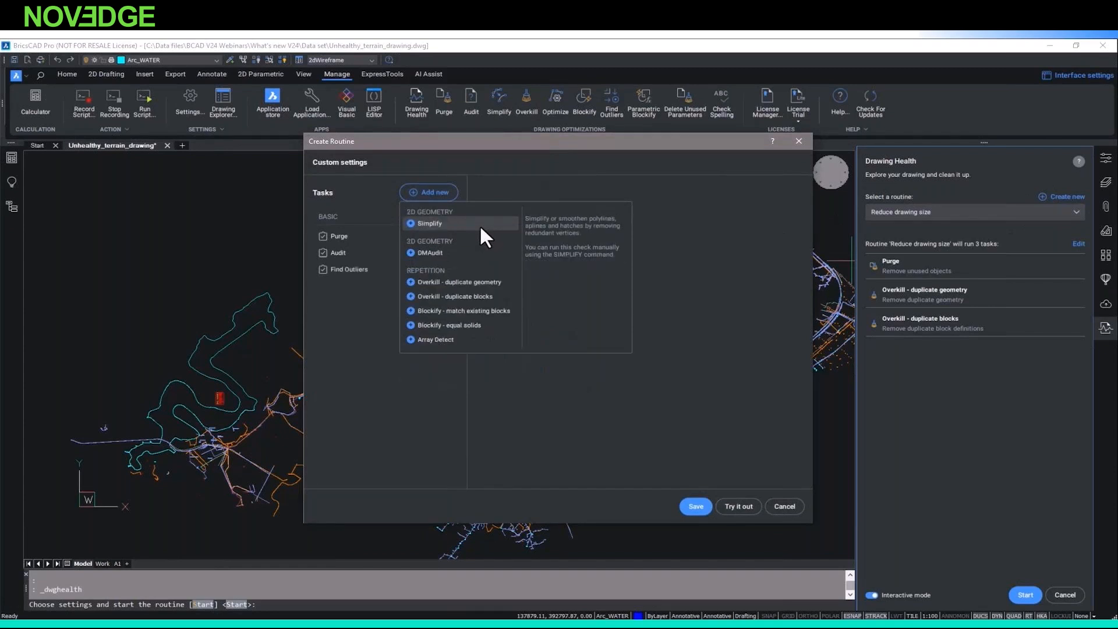
pyautogui.click(480, 225)
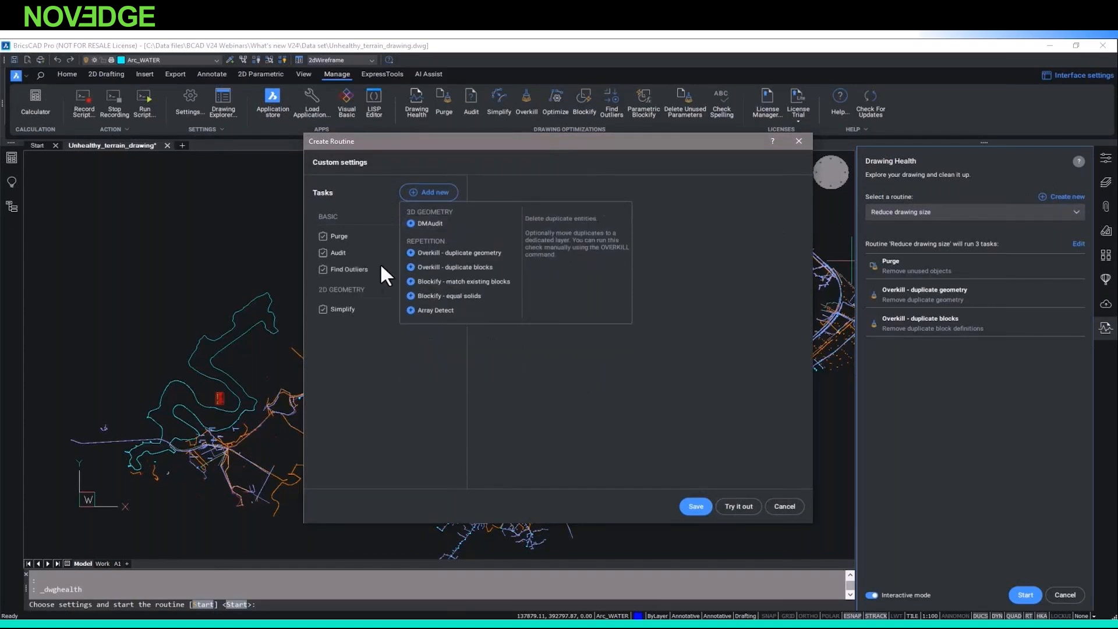
# - Set the Simplify task to reduce vertices in Distance mode with maximum angle 2 and maximum distance 1
pyautogui.click(386, 309)
pyautogui.click(704, 280)
pyautogui.click(748, 299)
pyautogui.write('2')
pyautogui.click(742, 316)
pyautogui.write('1')
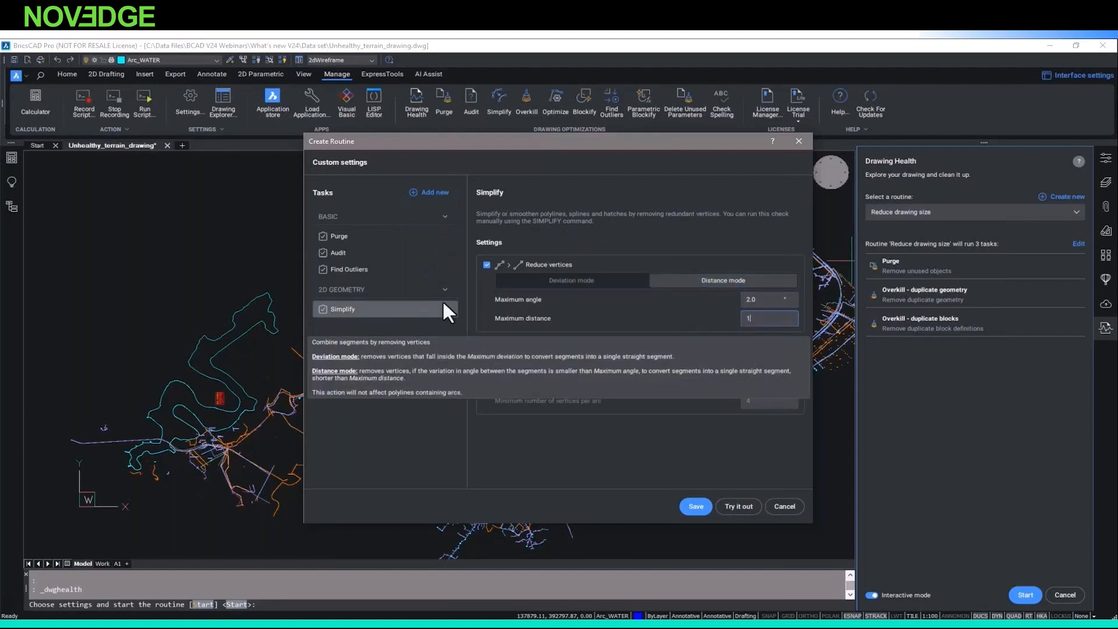
# - Add the Overkill - duplicate geometry and Overkill - duplicate blocks tasks, and load the custom routine for a trial without saving it
pyautogui.click(430, 193)
pyautogui.click(504, 251)
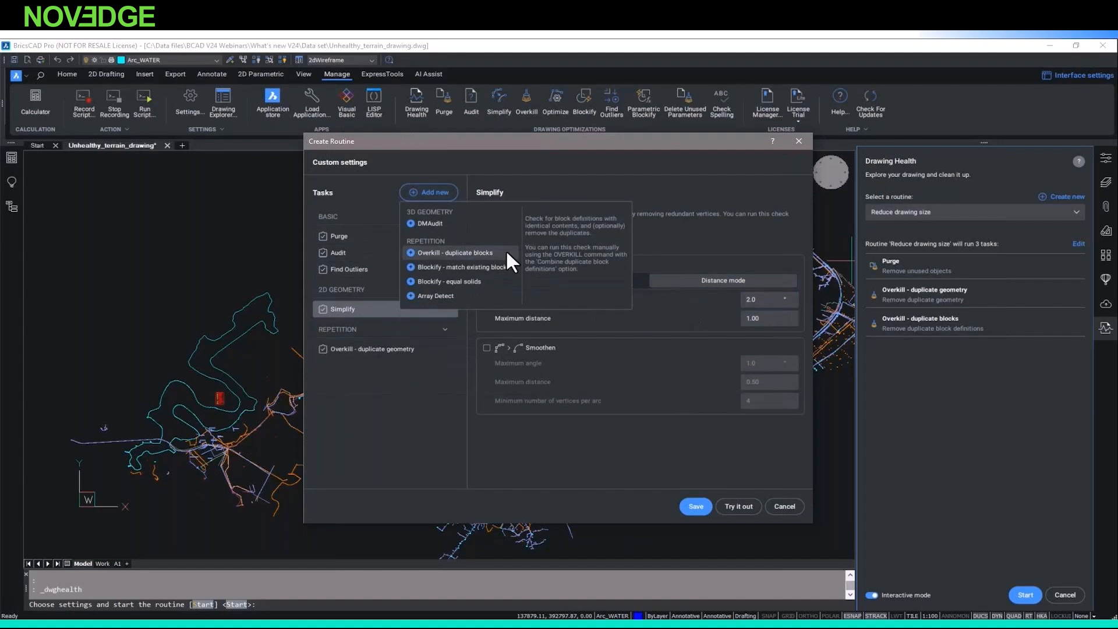
pyautogui.click(504, 253)
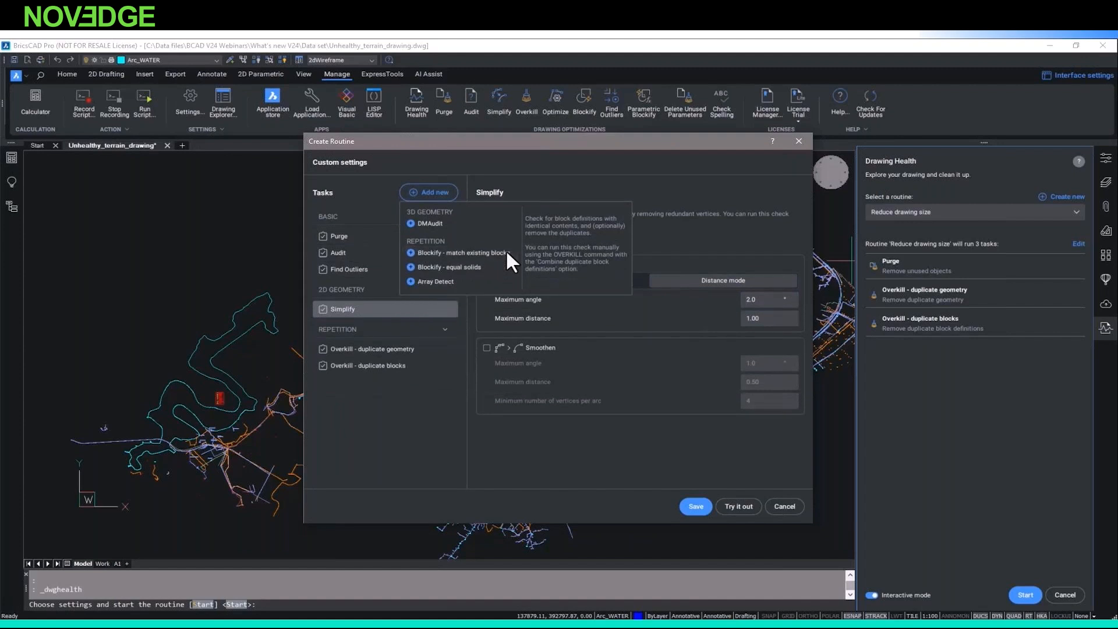
pyautogui.click(696, 506)
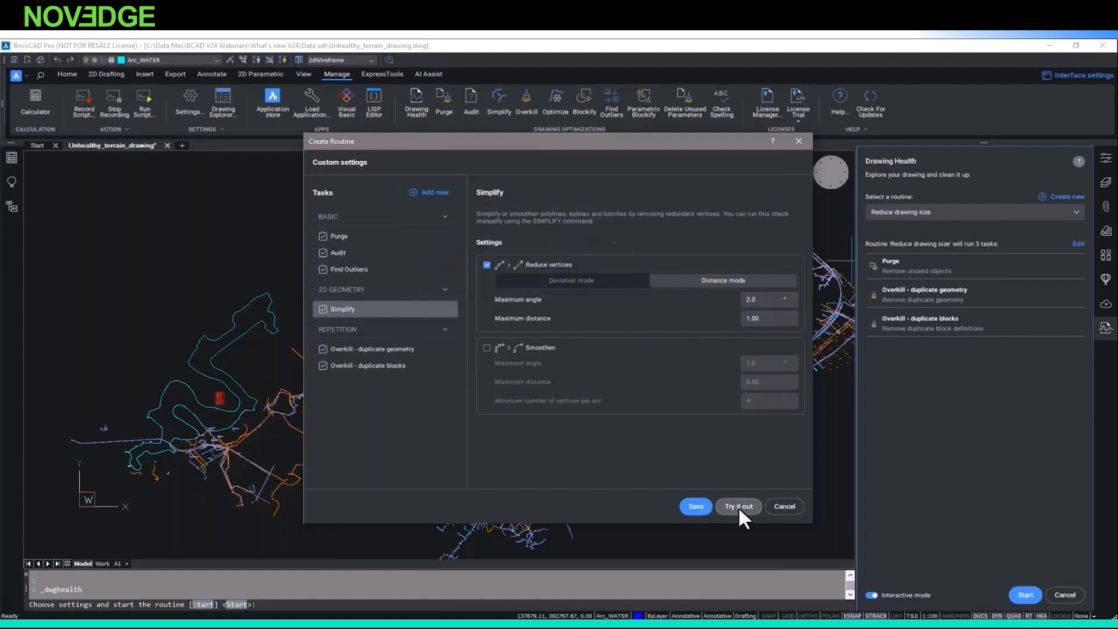
pyautogui.click(738, 505)
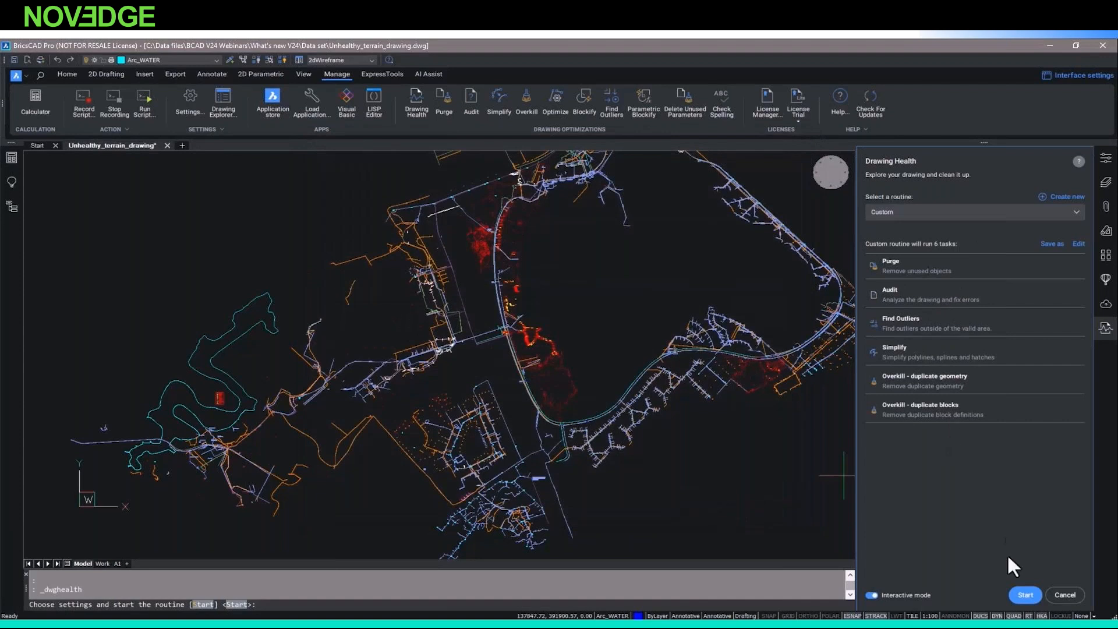
# - Start the custom routine, purge all the unused blocks and text styles, and proceed through Audit to the Find Outliers task
pyautogui.click(1022, 595)
pyautogui.click(1076, 251)
pyautogui.click(1077, 251)
pyautogui.click(1080, 396)
pyautogui.click(1080, 397)
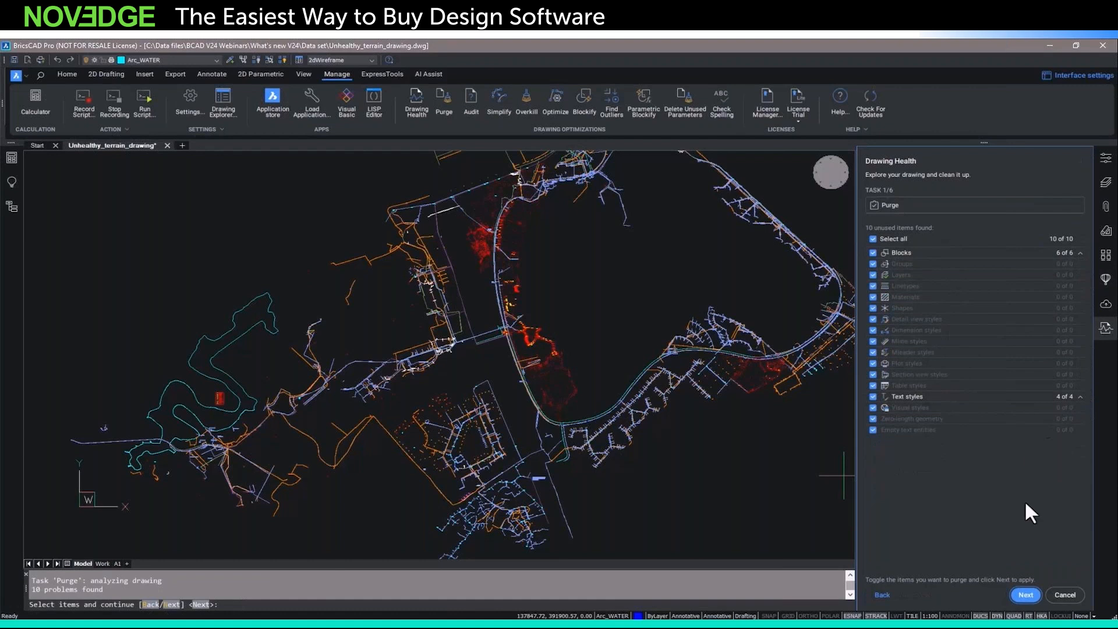
pyautogui.click(1025, 595)
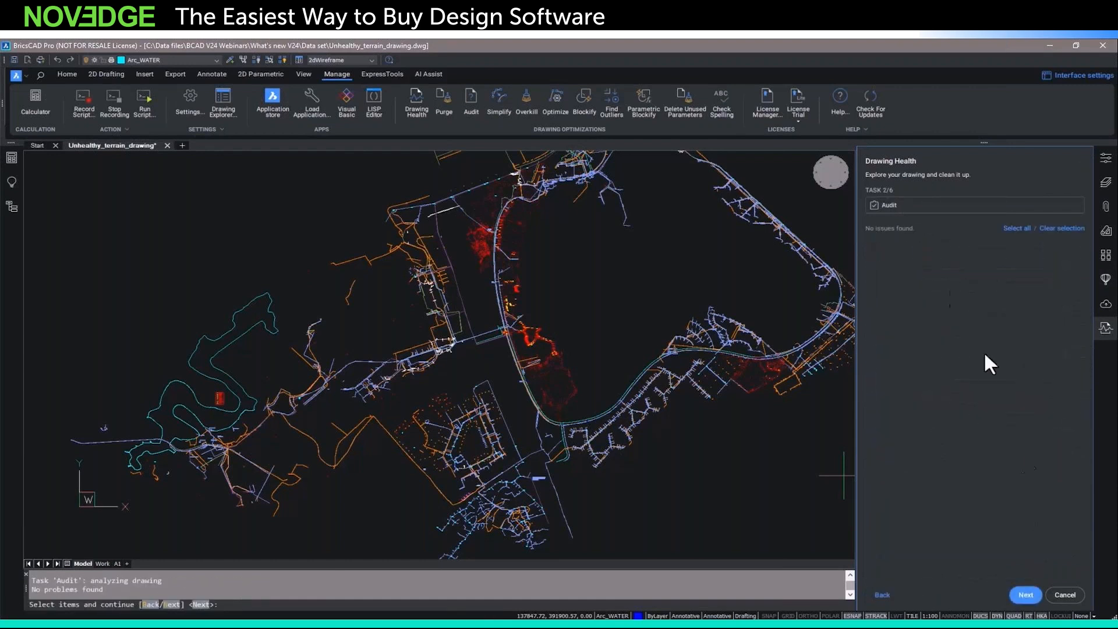
pyautogui.click(1023, 595)
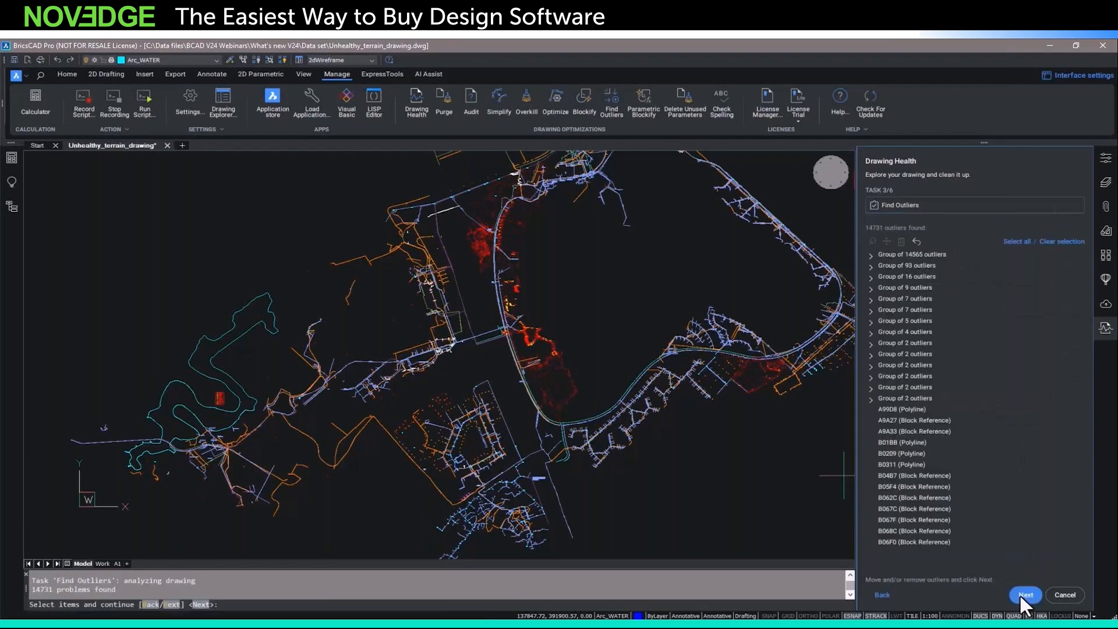
# - Inspect the found outliers, viewing the group of 14565 outliers and the group of 4 outliers in the drawing
pyautogui.scroll(-12, 592, 459)
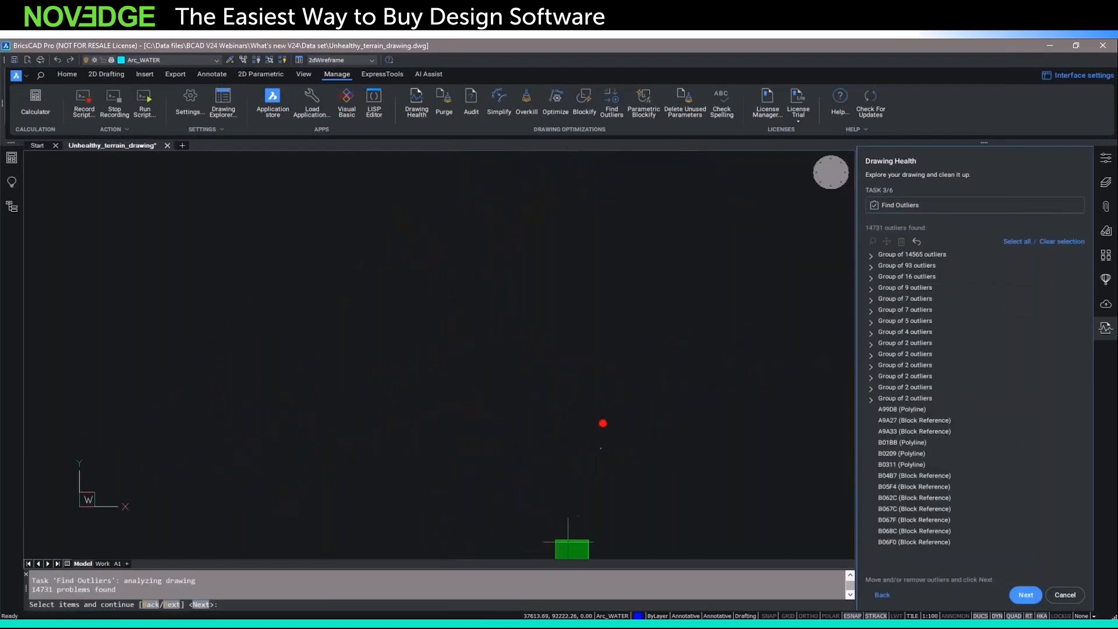
pyautogui.scroll(8, 579, 454)
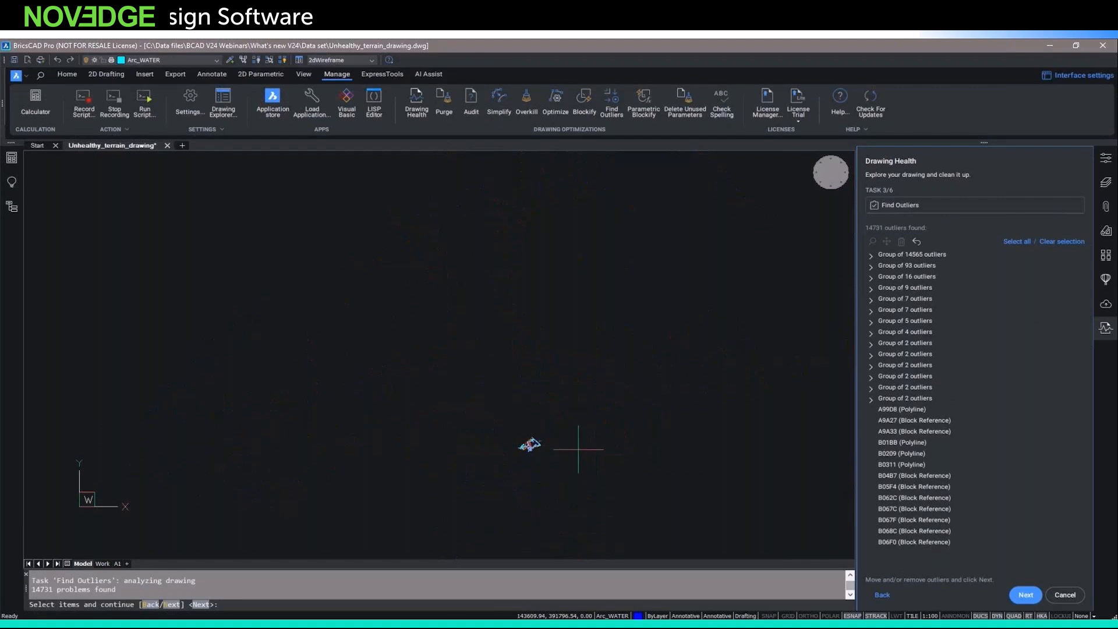
pyautogui.click(937, 254)
pyautogui.rightClick(938, 254)
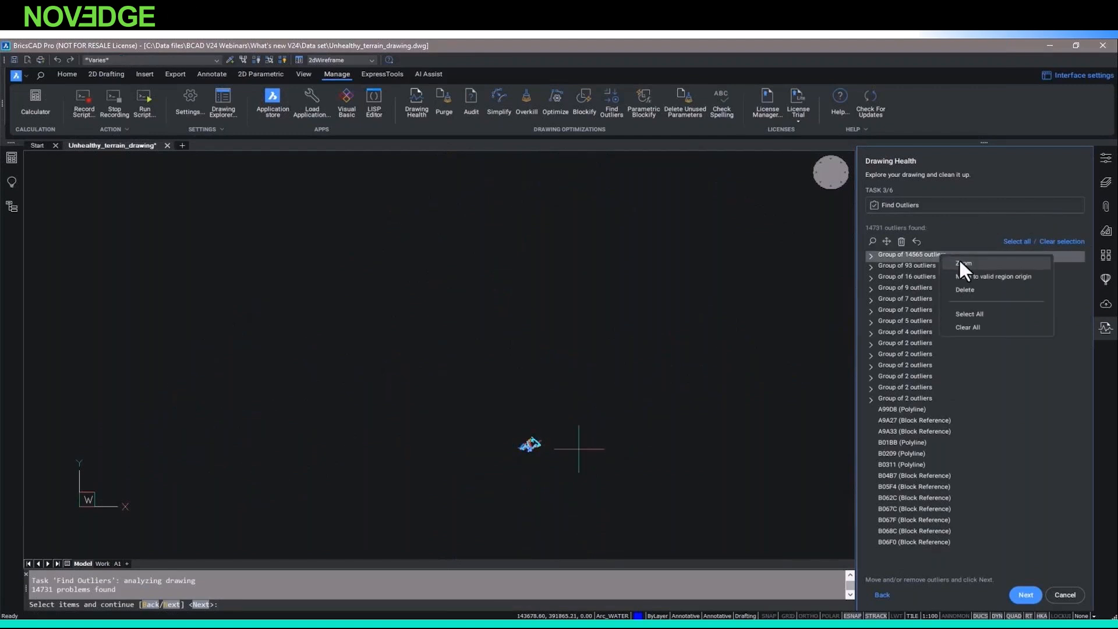
pyautogui.click(964, 263)
pyautogui.click(924, 333)
pyautogui.rightClick(924, 333)
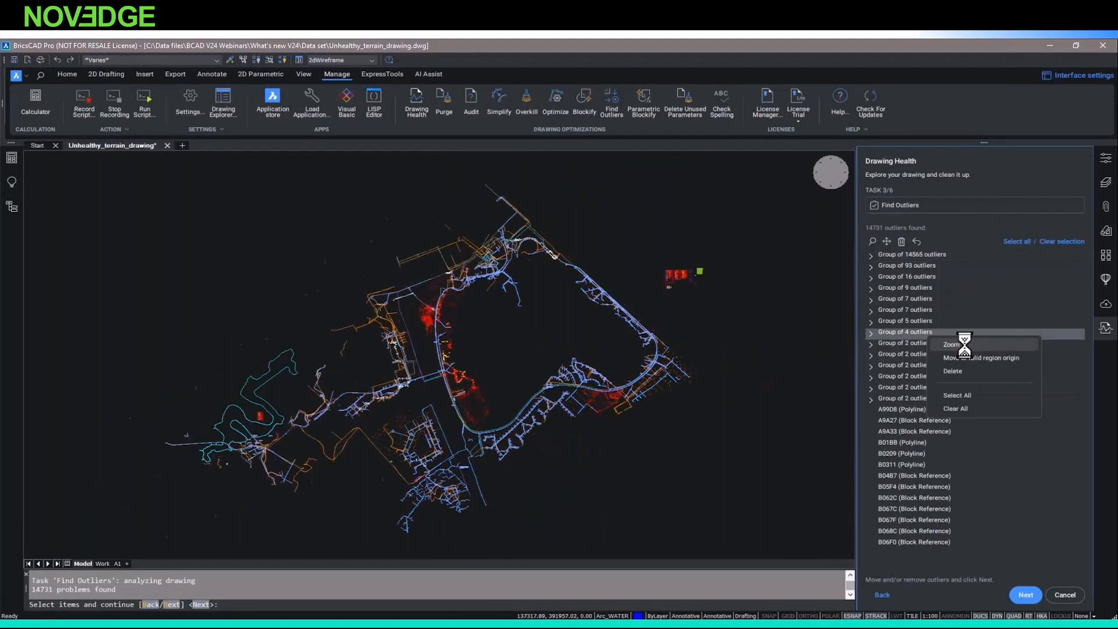
pyautogui.click(964, 344)
# - Select all the outliers, move them to the valid region origin and check their new location in the drawing
pyautogui.click(1018, 241)
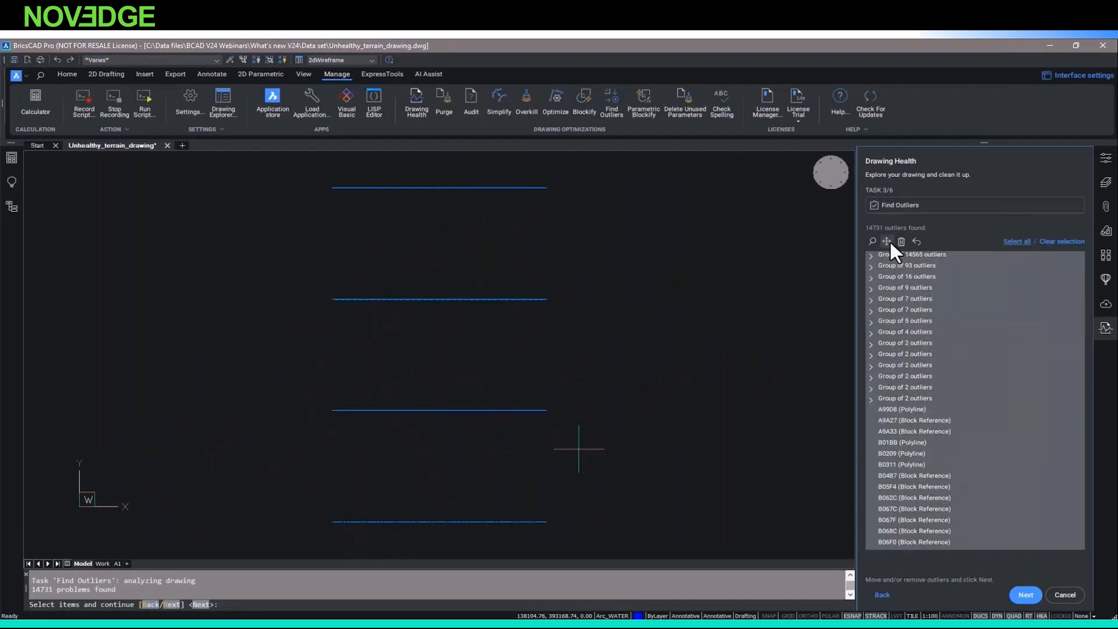
pyautogui.click(886, 241)
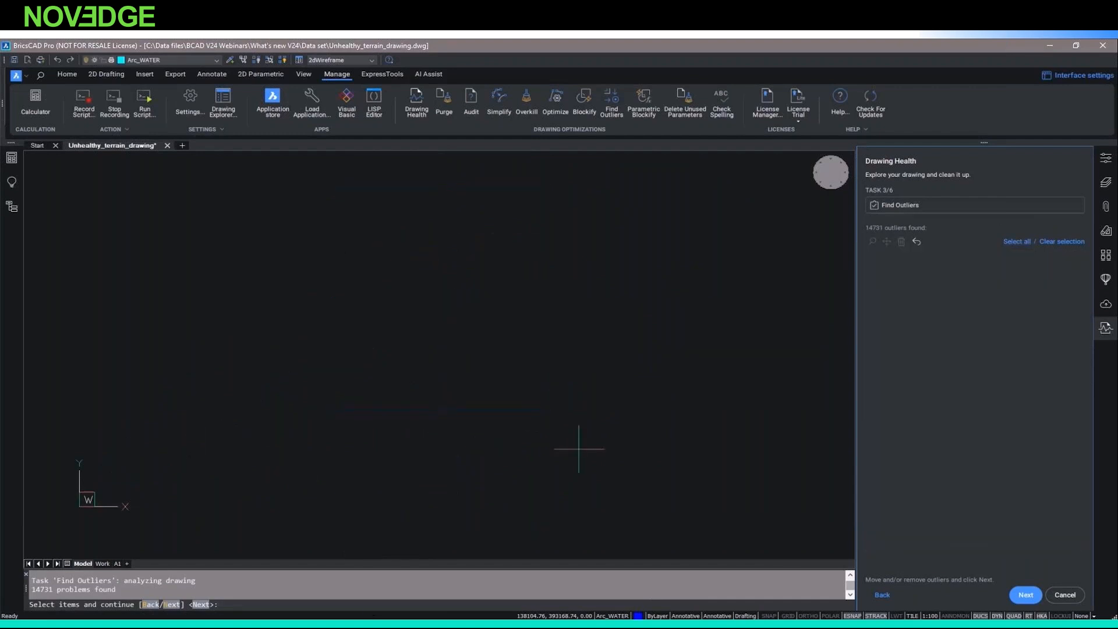
pyautogui.scroll(-10, 392, 457)
pyautogui.scroll(10, 381, 502)
pyautogui.scroll(6, 394, 414)
pyautogui.moveTo(474, 385); pyautogui.dragTo(325, 417, button='middle')
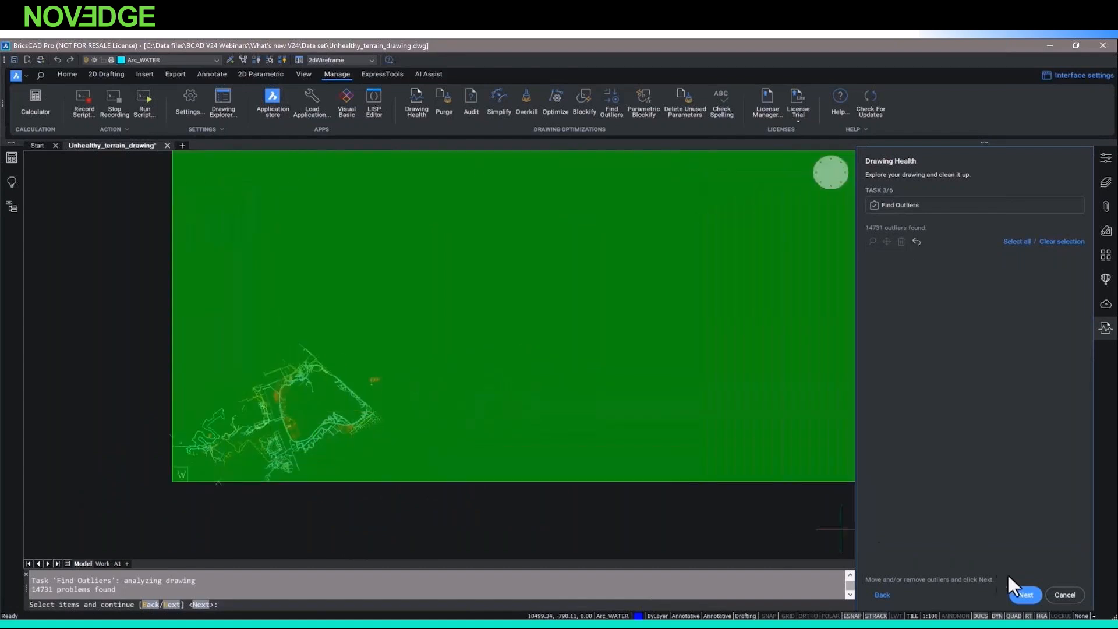
# - Proceed to the Simplify task, inspect the first listed polyline and simplify all the listed polylines
pyautogui.click(1024, 594)
pyautogui.click(914, 250)
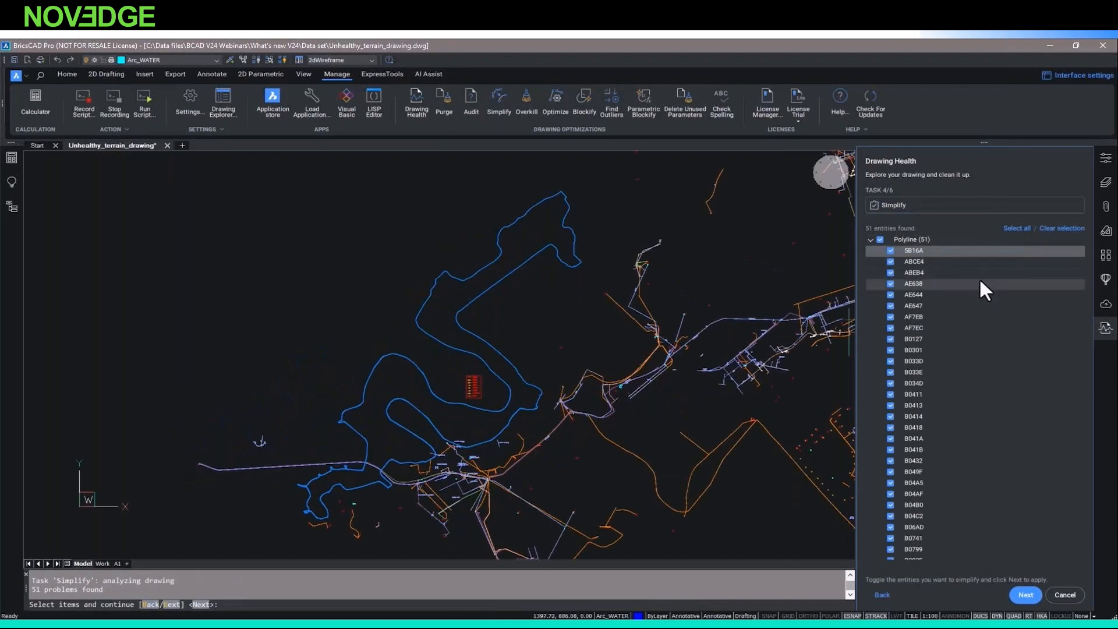
pyautogui.click(1026, 595)
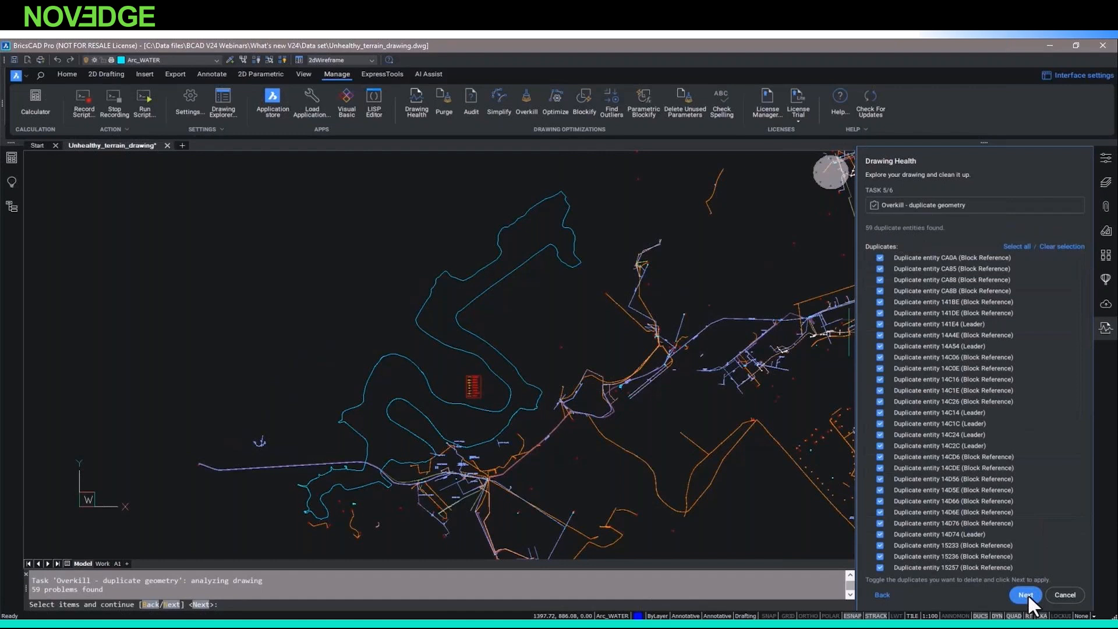
# - Review a few duplicate entities and the proposed join of B04BD and AFC41, and apply the duplicate geometry cleanup to all entries
pyautogui.click(1016, 421)
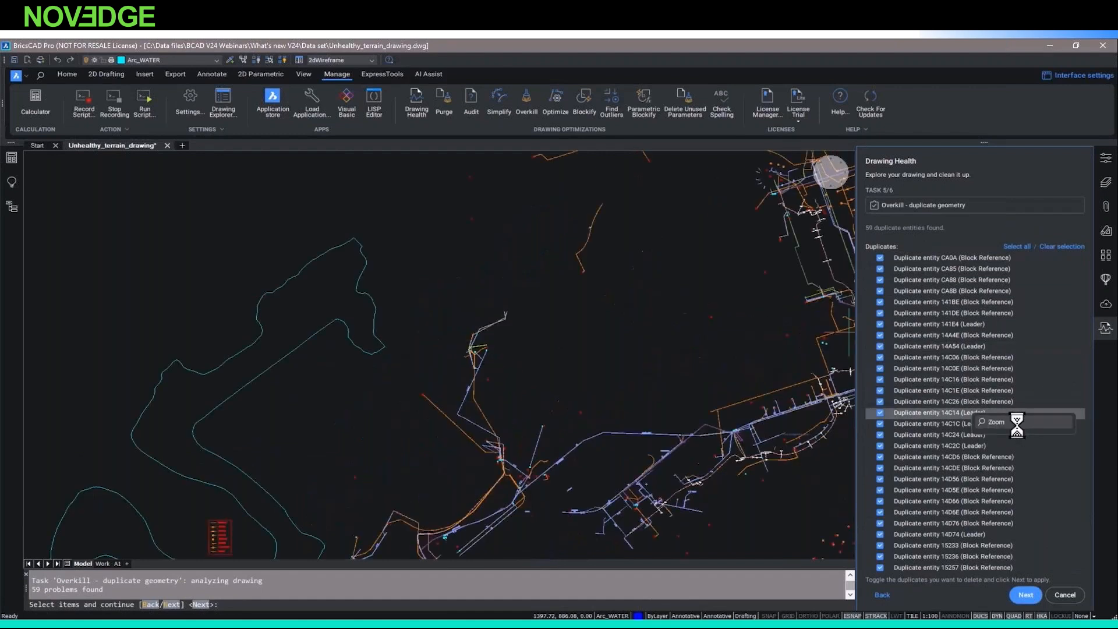
pyautogui.click(969, 330)
pyautogui.scroll(-10, 968, 324)
pyautogui.click(871, 555)
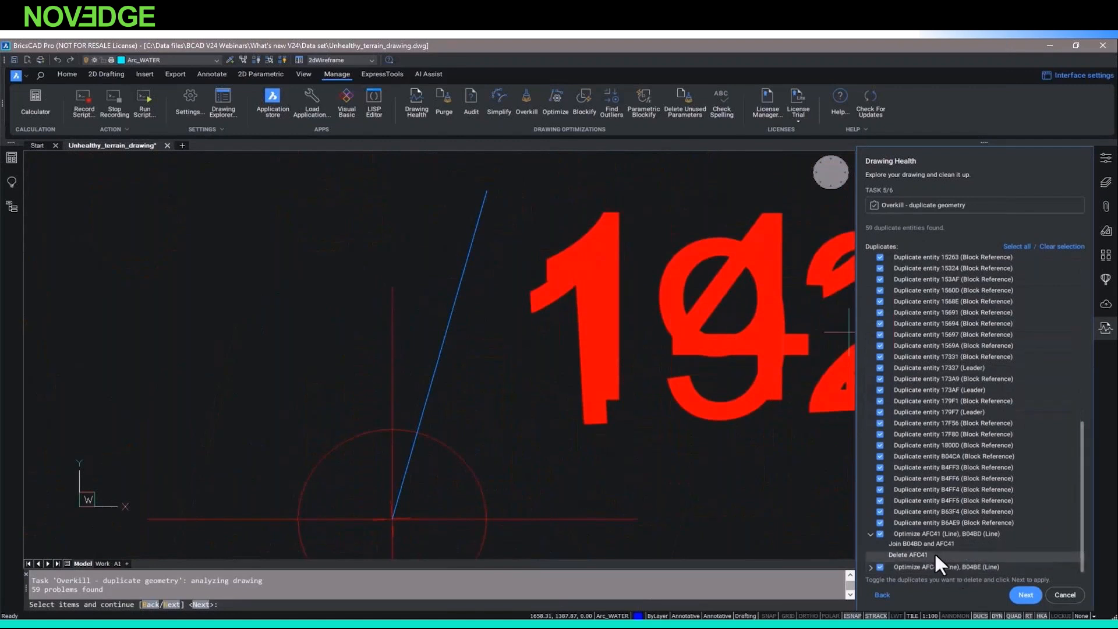
pyautogui.click(931, 542)
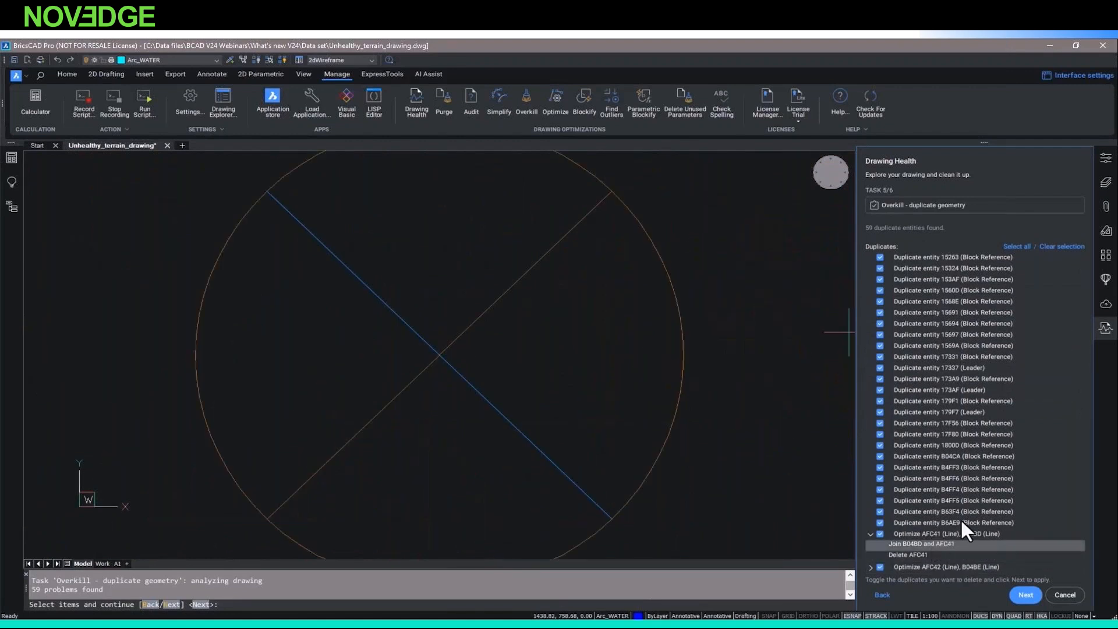
pyautogui.click(1018, 600)
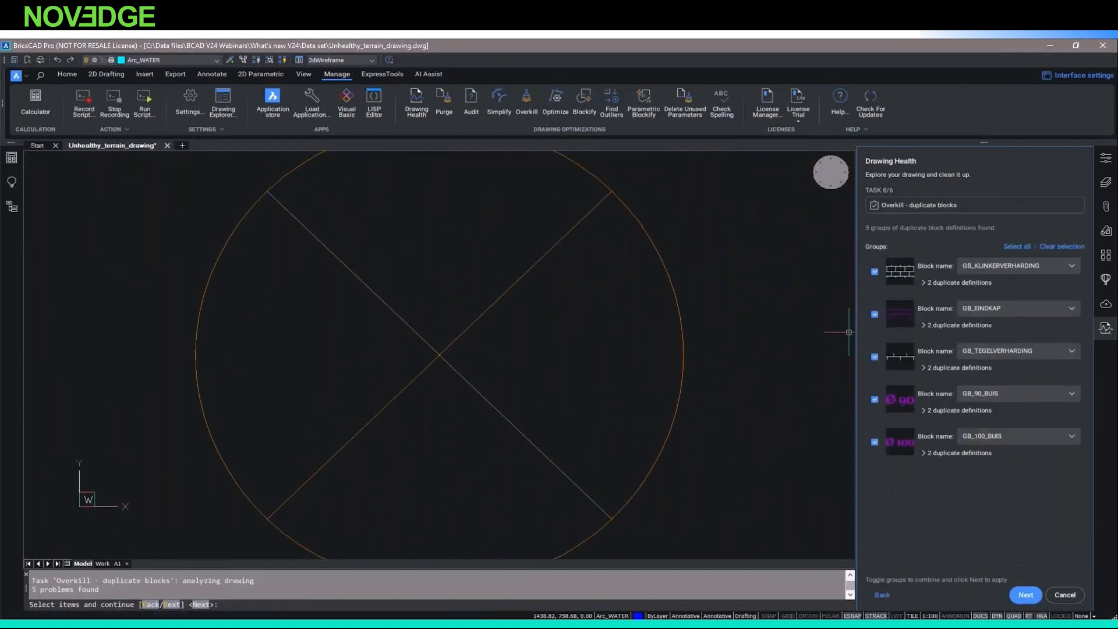
# - Review the duplicate definitions of the GB_EINDKAP block and combine all the listed duplicate block groups
pyautogui.click(924, 325)
pyautogui.click(1047, 346)
pyautogui.click(1040, 310)
pyautogui.click(971, 342)
pyautogui.click(1026, 594)
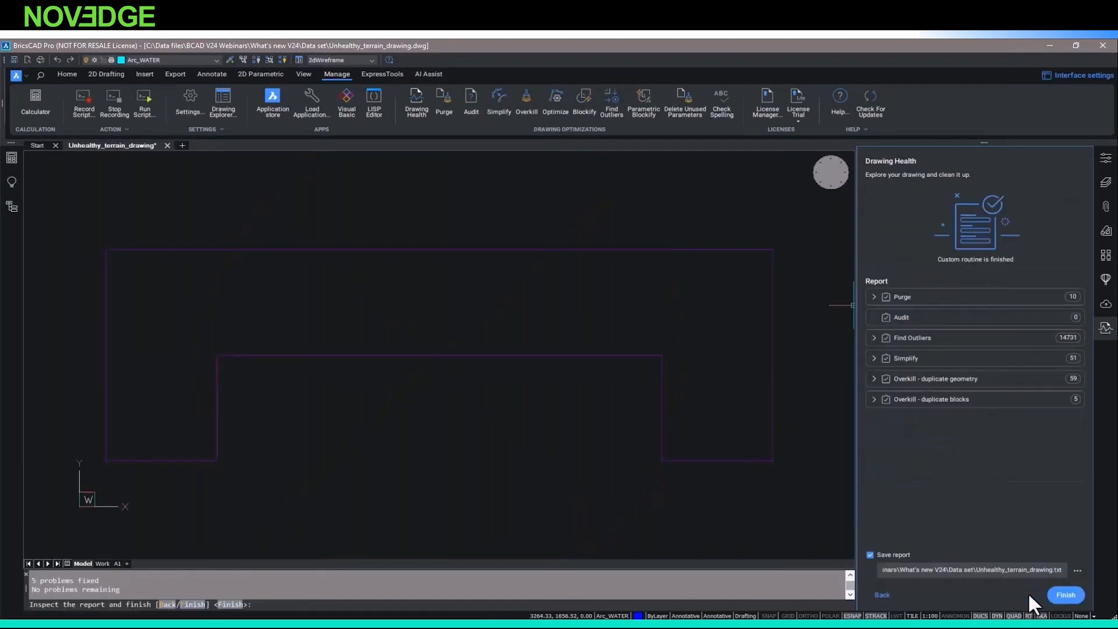
# - Examine the finished routine's report details for Purge, Find Outliers, Simplify and both Overkill tasks
pyautogui.click(913, 296)
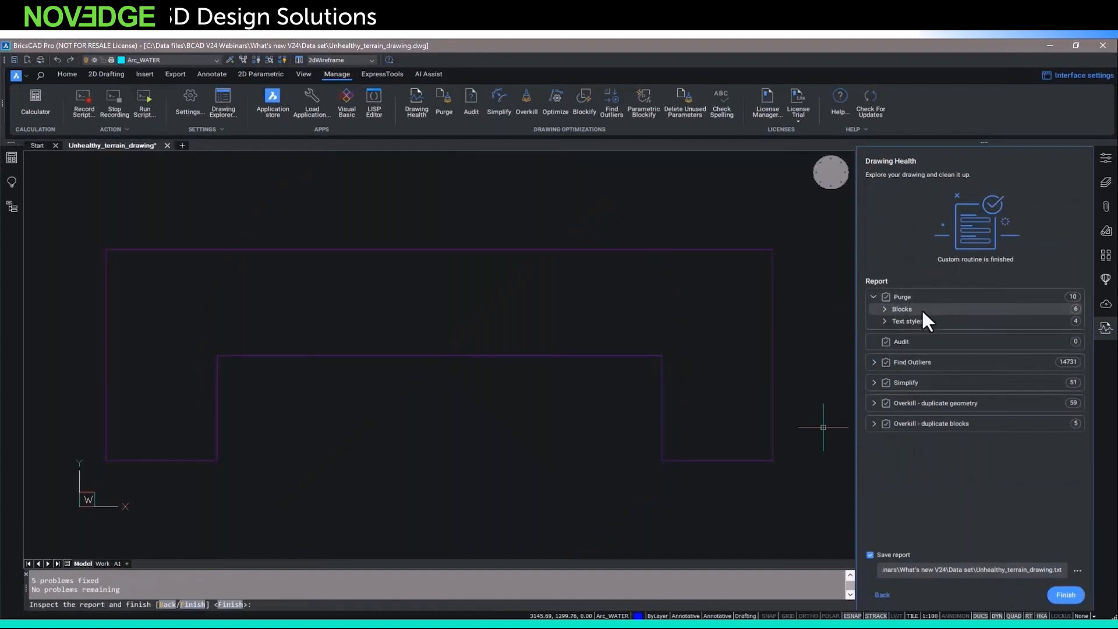
pyautogui.click(874, 362)
pyautogui.click(884, 373)
pyautogui.click(885, 372)
pyautogui.click(875, 396)
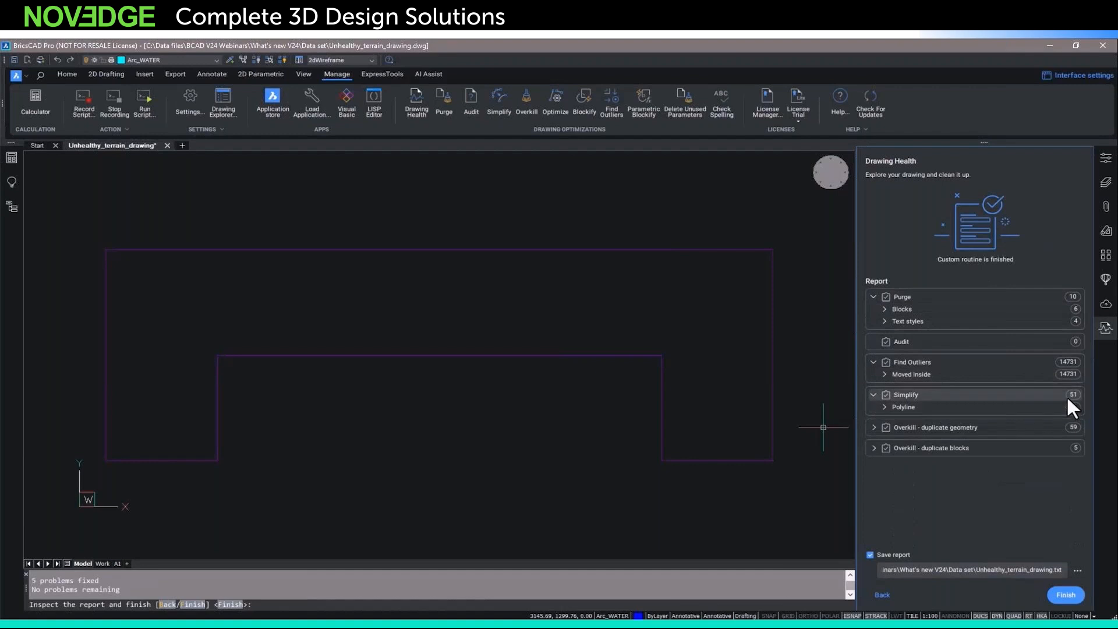
pyautogui.click(873, 428)
pyautogui.click(874, 471)
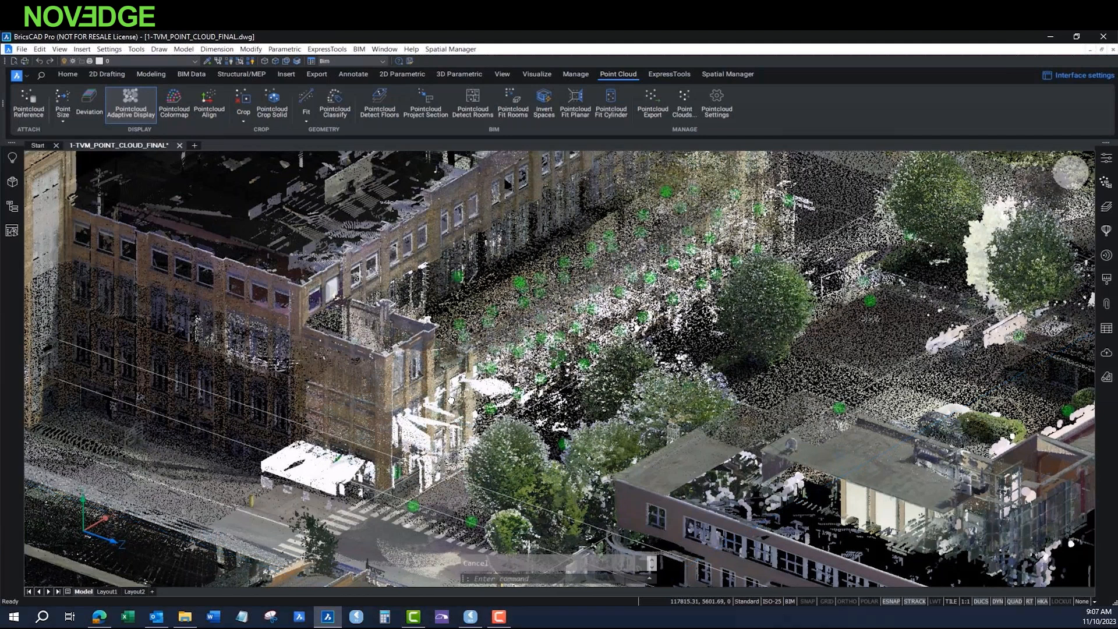
# - Hide the Unassigned Points region of the Manchester point cloud and frame the remaining building points
pyautogui.keyDown('shift'); pyautogui.moveTo(457, 407); pyautogui.dragTo(466, 414, button='middle'); pyautogui.keyUp('shift')
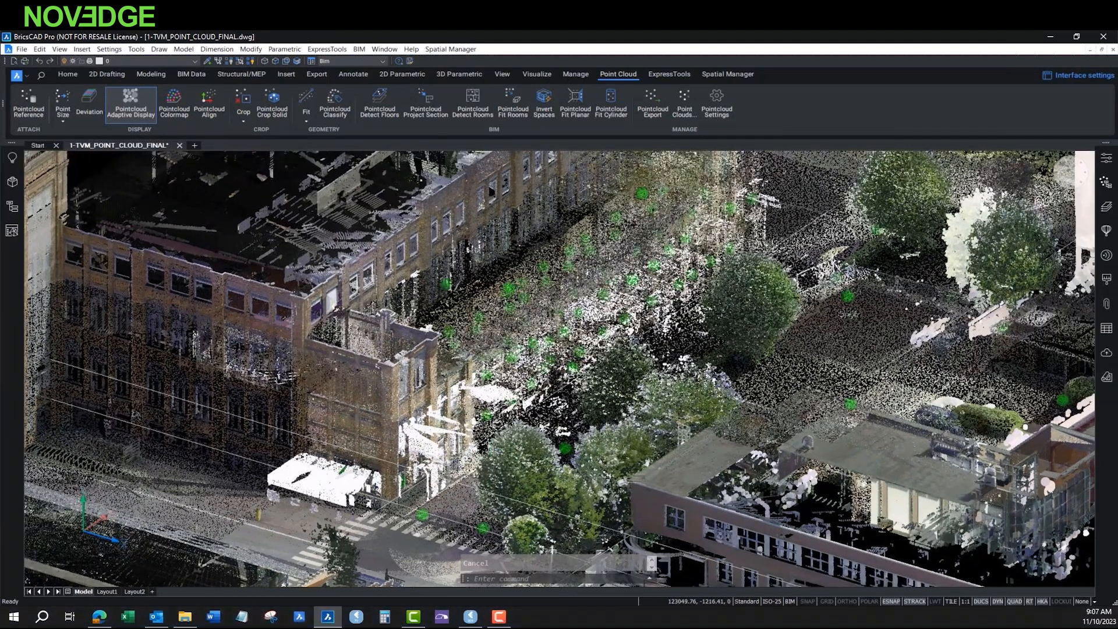
pyautogui.moveTo(583, 446); pyautogui.dragTo(641, 436, button='middle')
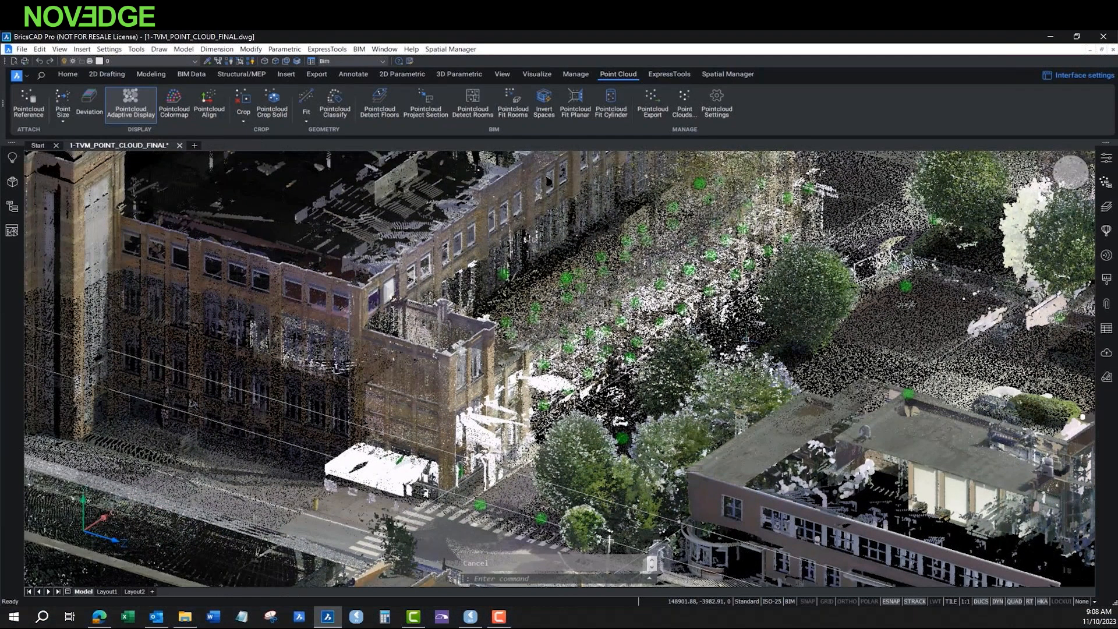
pyautogui.click(1106, 182)
pyautogui.doubleClick(875, 202)
pyautogui.click(868, 225)
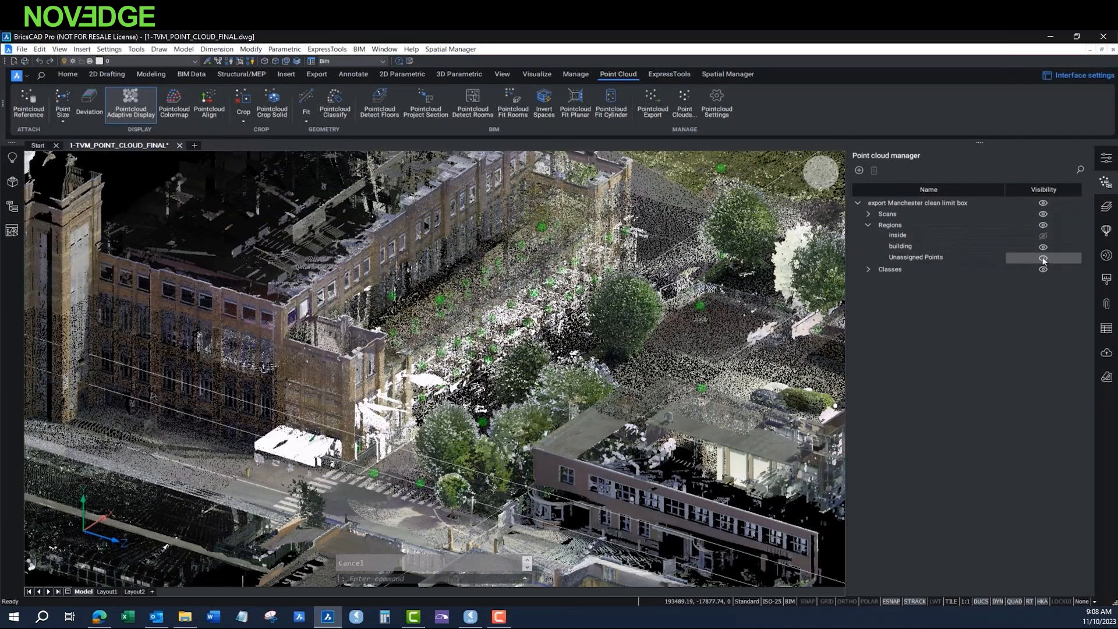
pyautogui.click(1043, 258)
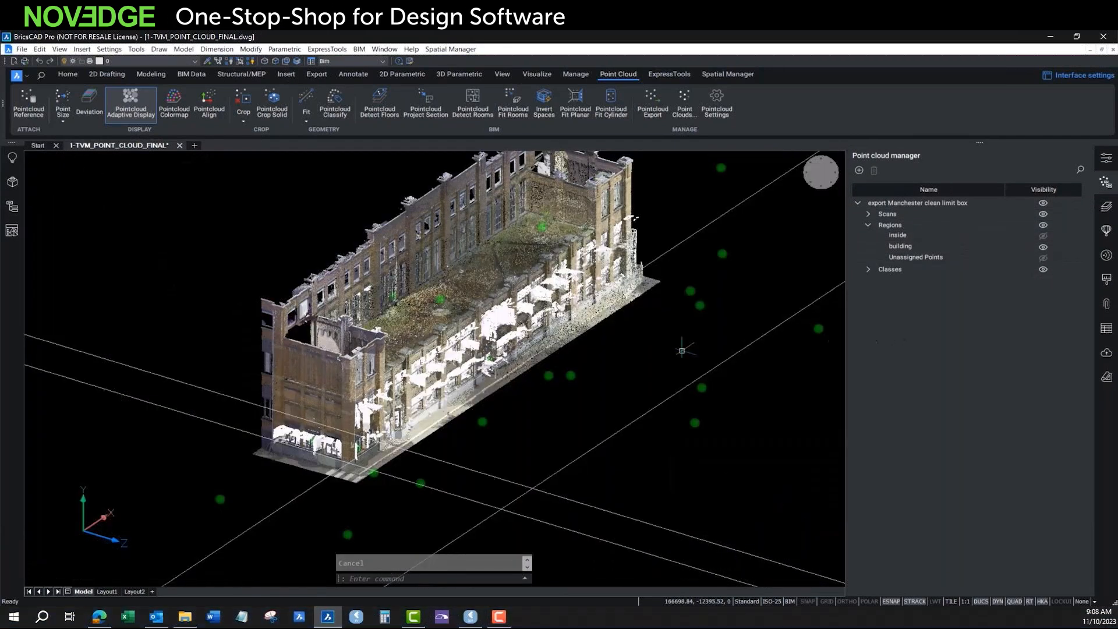
pyautogui.scroll(5, 553, 280)
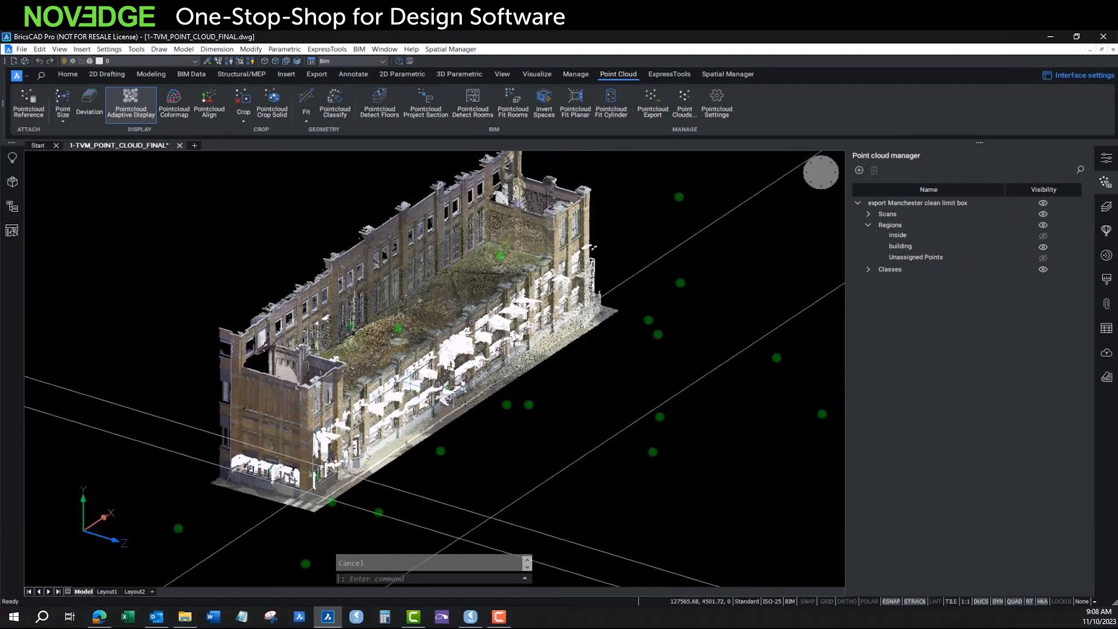
pyautogui.moveTo(351, 285); pyautogui.dragTo(344, 306, button='middle')
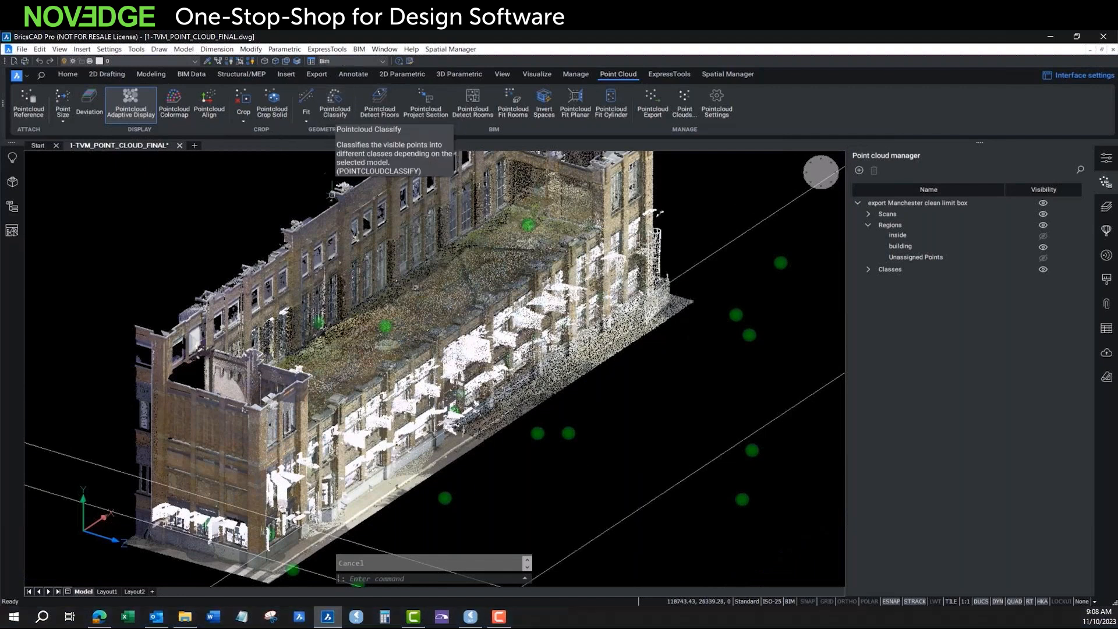
# - Classify the visible points with POINTCLOUDCLASSIFY, using the indoorSimplified model and continuing without room information
pyautogui.click(396, 578)
pyautogui.write('POINTCLOUDCLASSIFY')
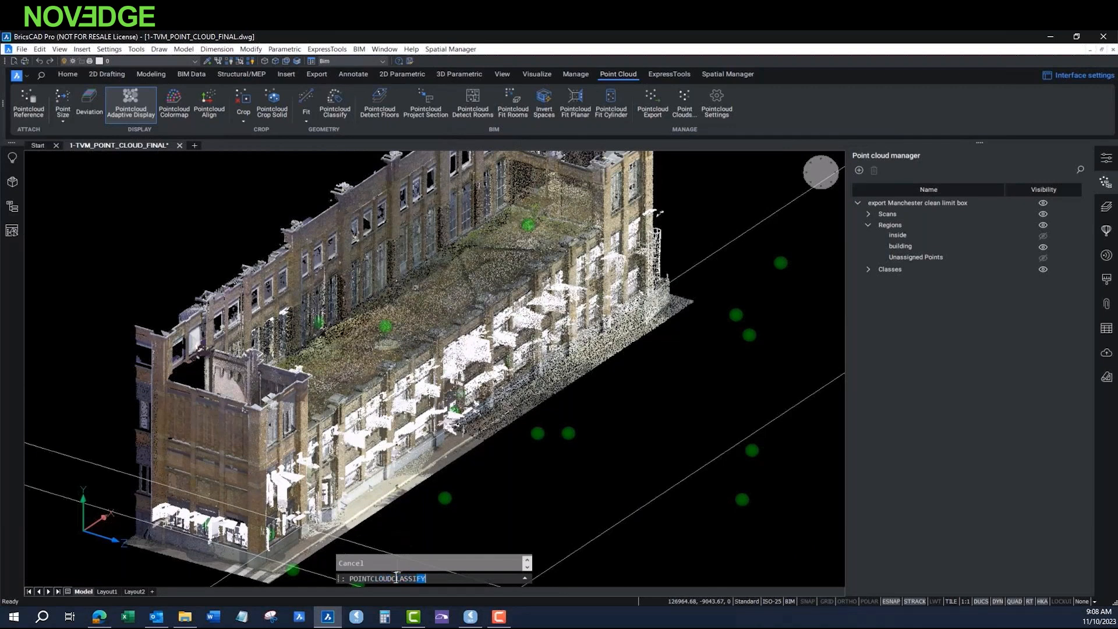
pyautogui.press('Return')
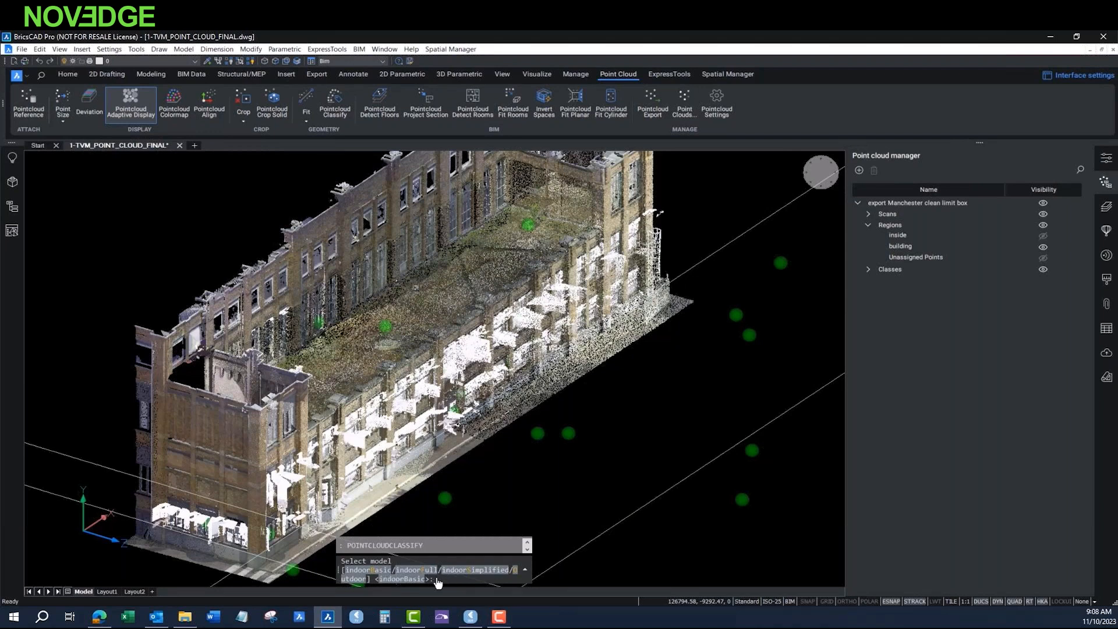
pyautogui.write('S')
pyautogui.press('Return')
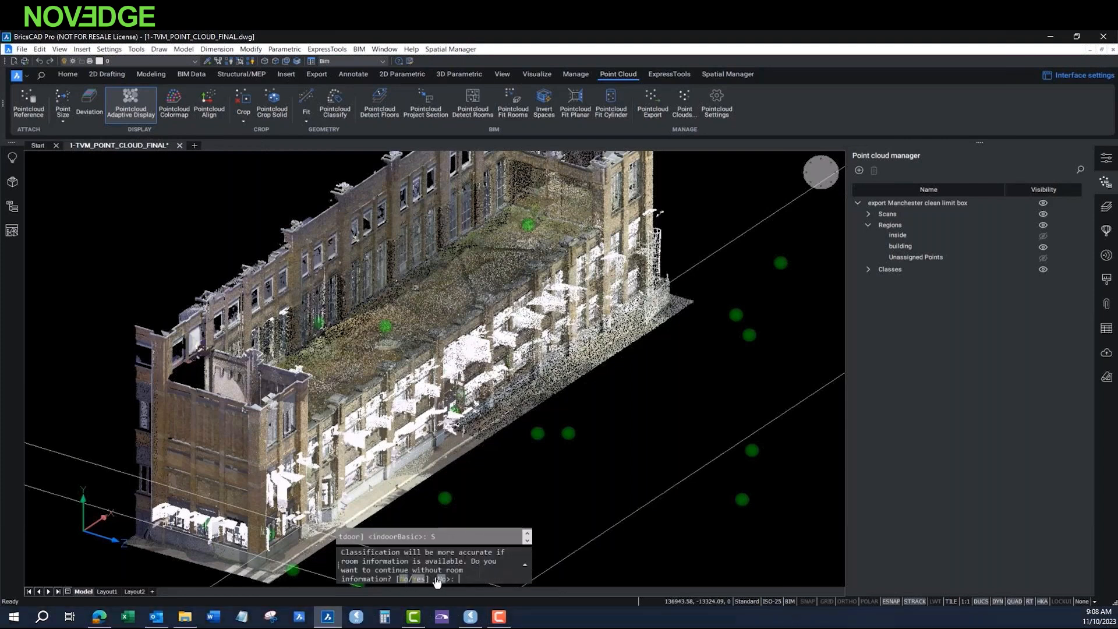
pyautogui.click(418, 580)
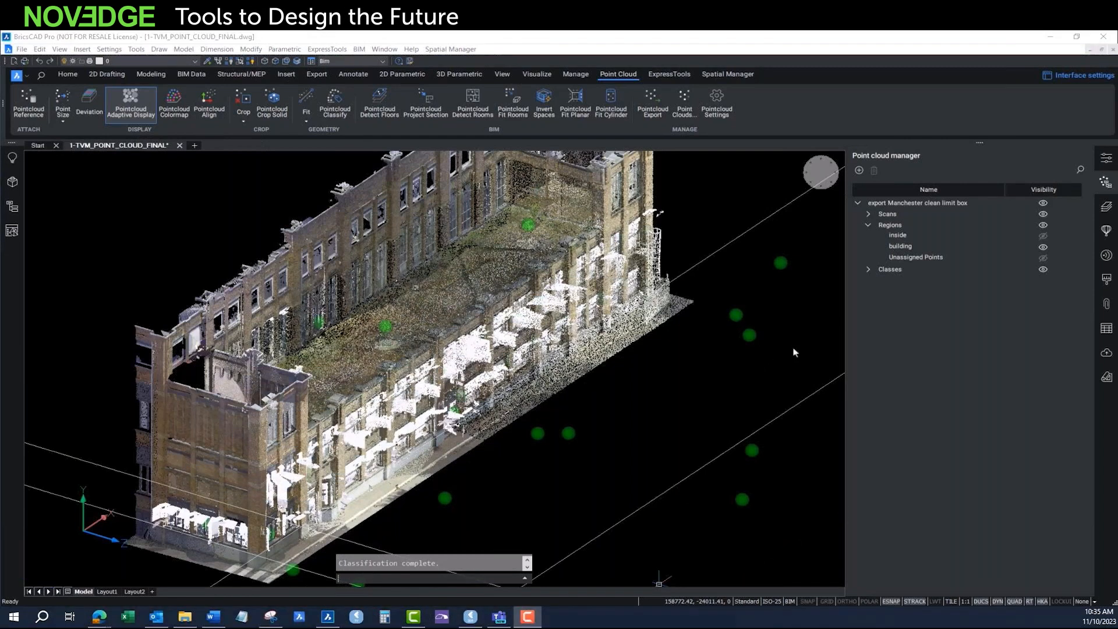
# - List the point cloud's classes, collapse its regions and make every class invisible
pyautogui.click(869, 270)
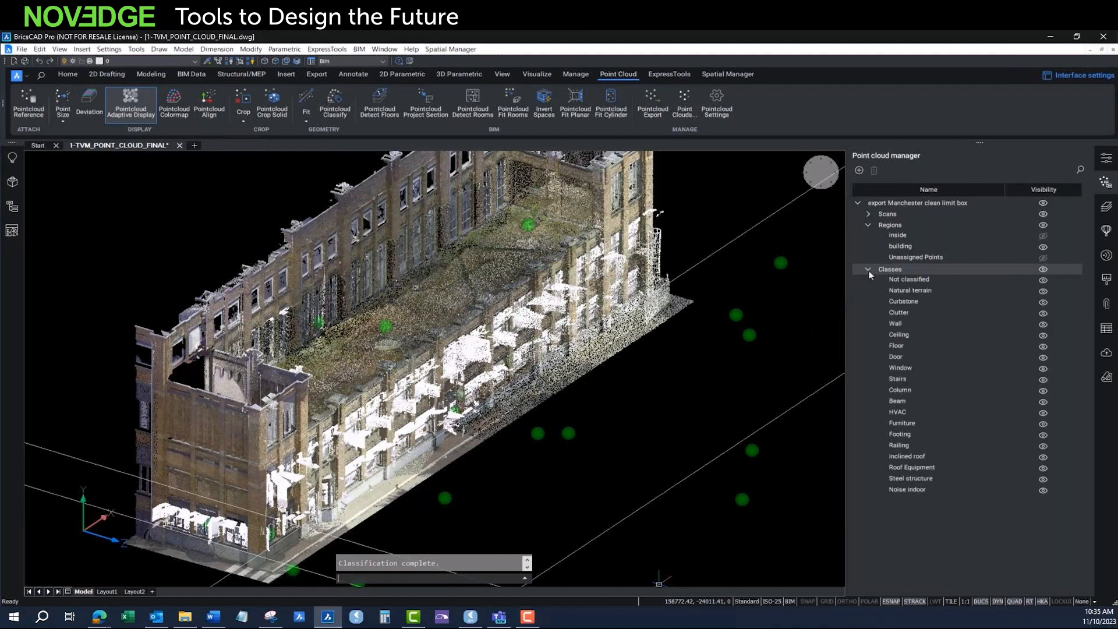
pyautogui.click(868, 224)
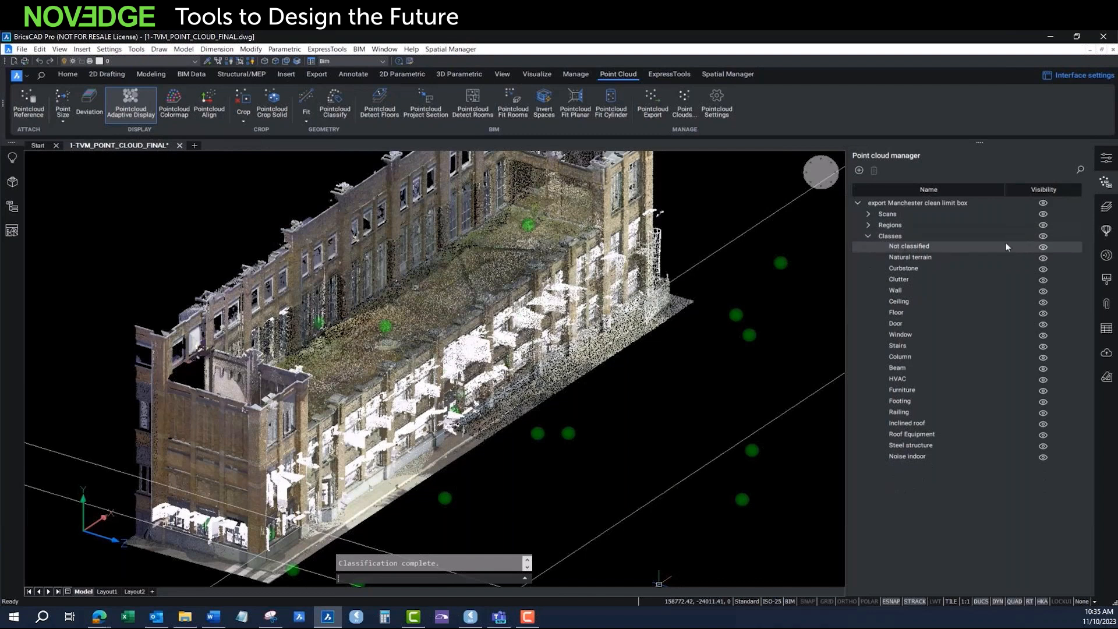
pyautogui.click(1042, 235)
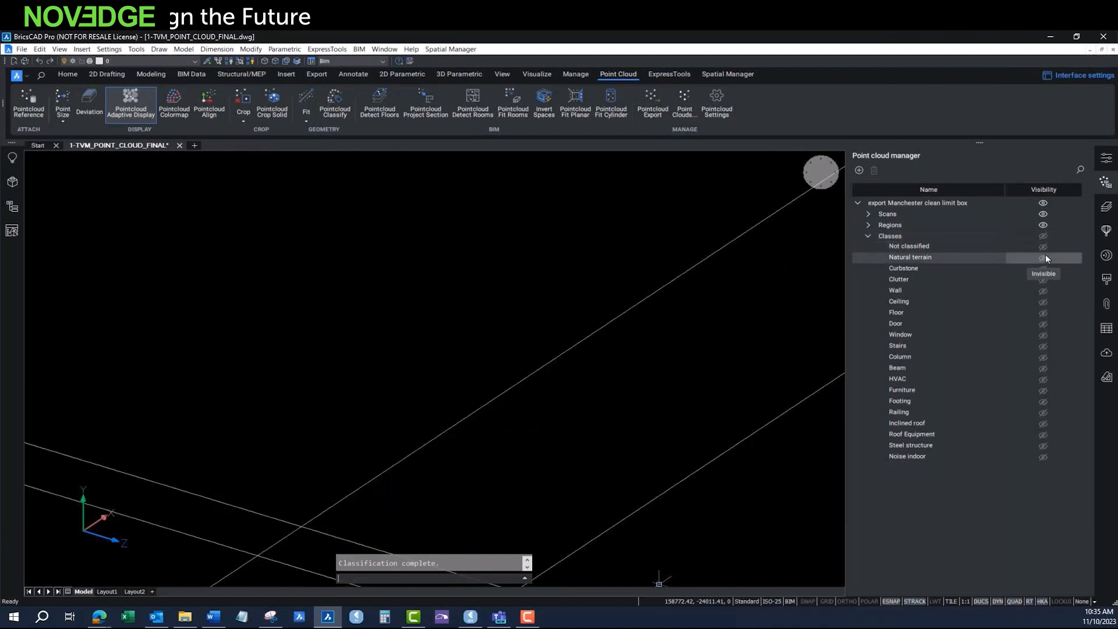
# - Show only the points of the Ceiling class and inspect them up close and from another angle
pyautogui.click(1043, 303)
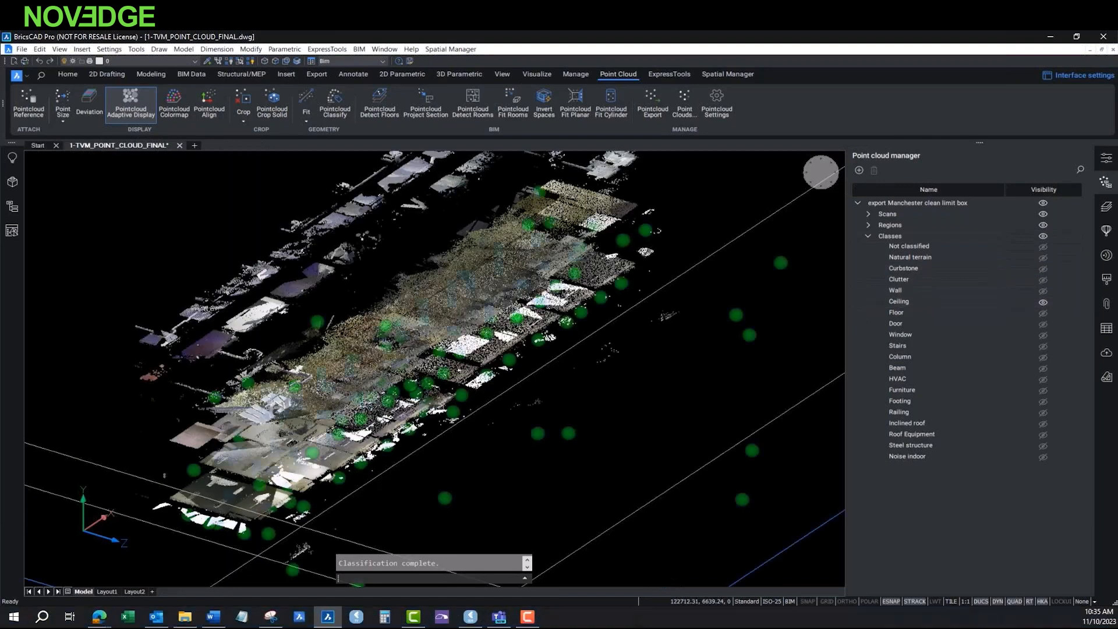
pyautogui.scroll(3, 356, 401)
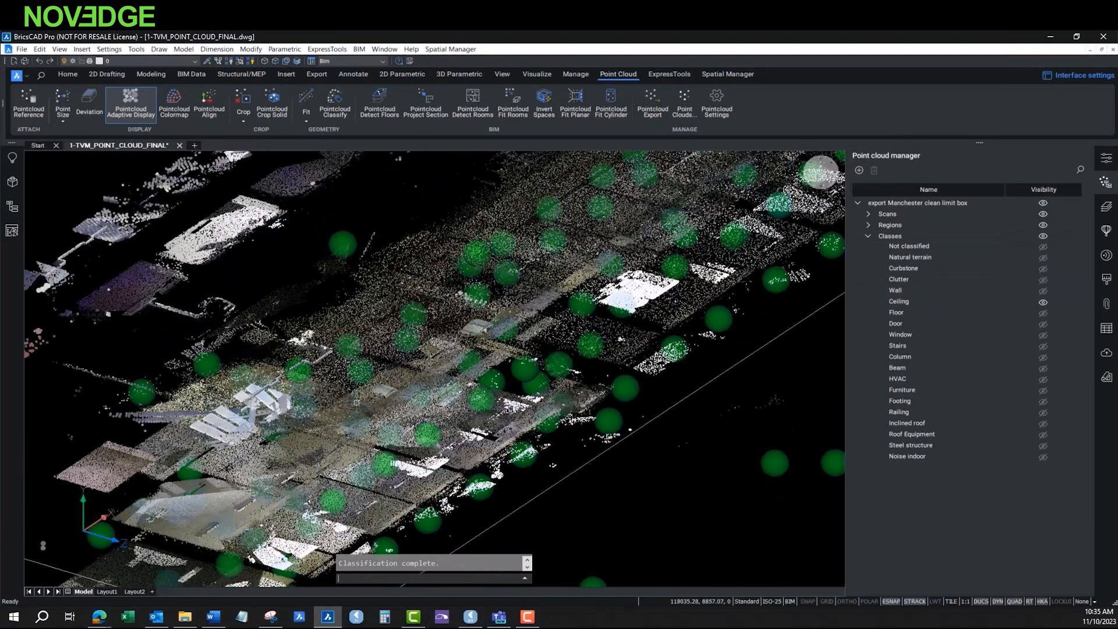
pyautogui.scroll(-3, 356, 402)
pyautogui.keyDown('shift'); pyautogui.moveTo(357, 402); pyautogui.dragTo(362, 380, button='middle'); pyautogui.keyUp('shift')
# - Hide the Ceiling class and show the Floor class points for inspection
pyautogui.click(1042, 302)
pyautogui.click(1043, 314)
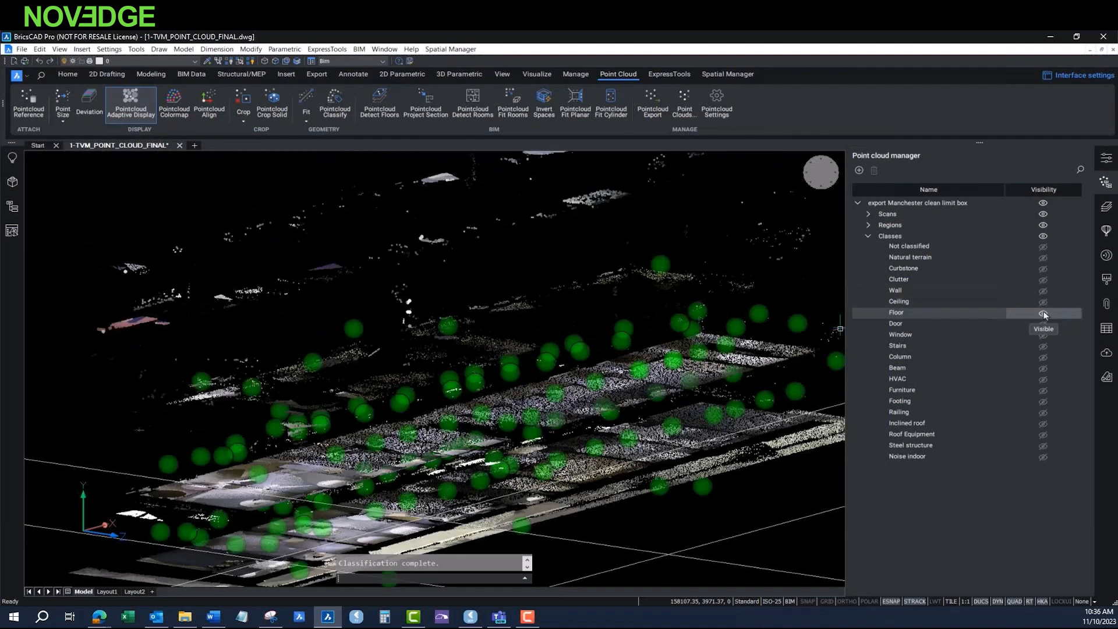
pyautogui.moveTo(576, 402); pyautogui.dragTo(572, 349, button='middle')
# - Replace the Floor class with the Railing class in the view and inspect the railing points up close
pyautogui.click(1042, 313)
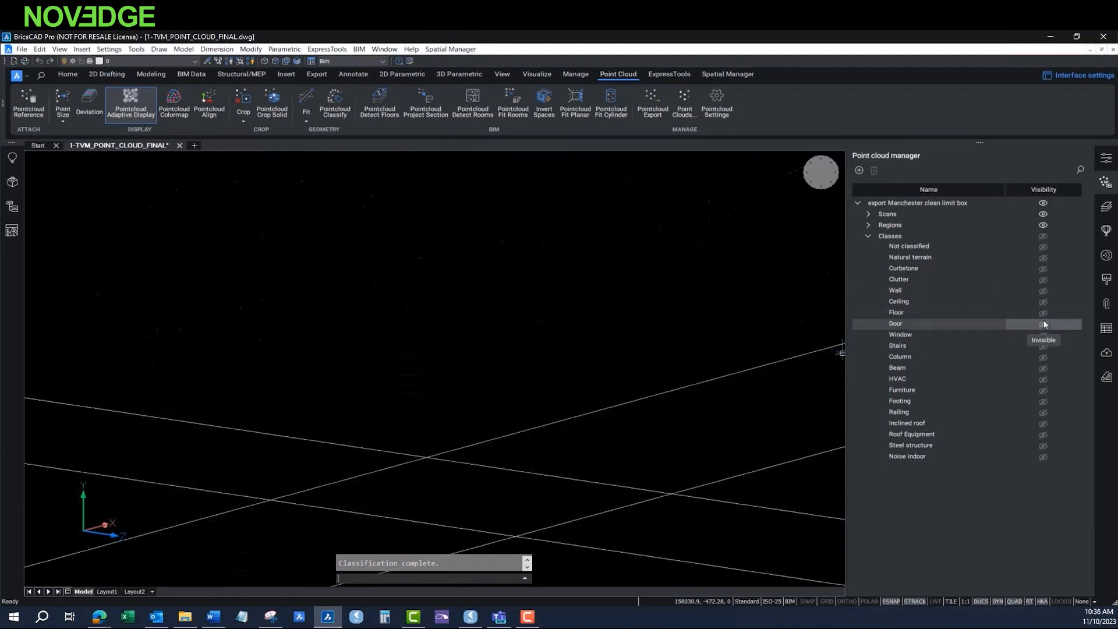
pyautogui.click(1043, 413)
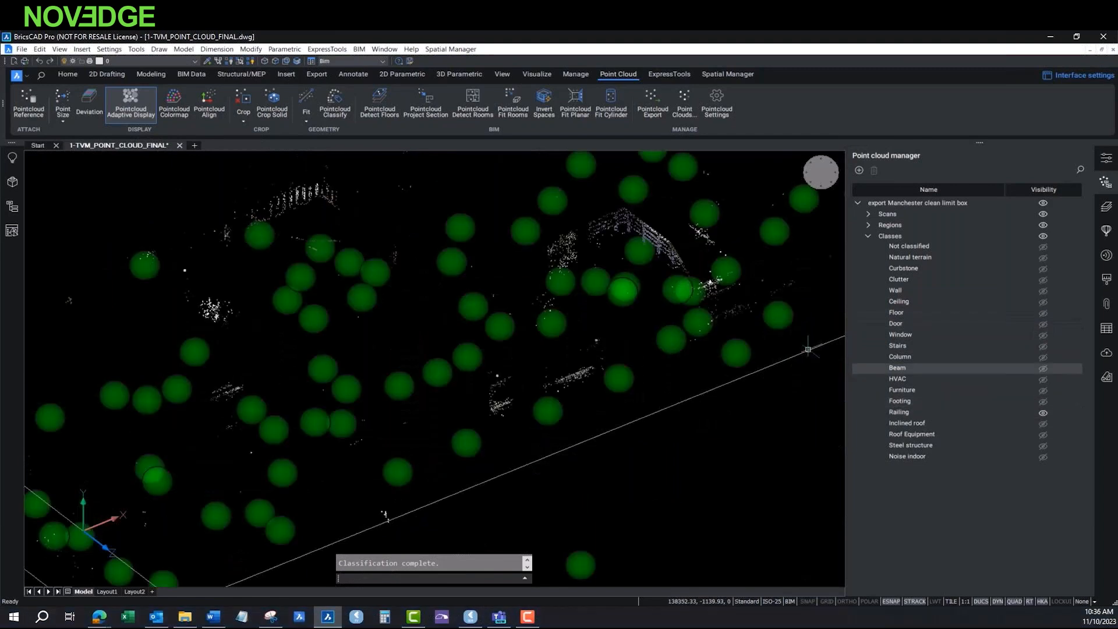
pyautogui.scroll(2, 663, 226)
pyautogui.scroll(2, 643, 268)
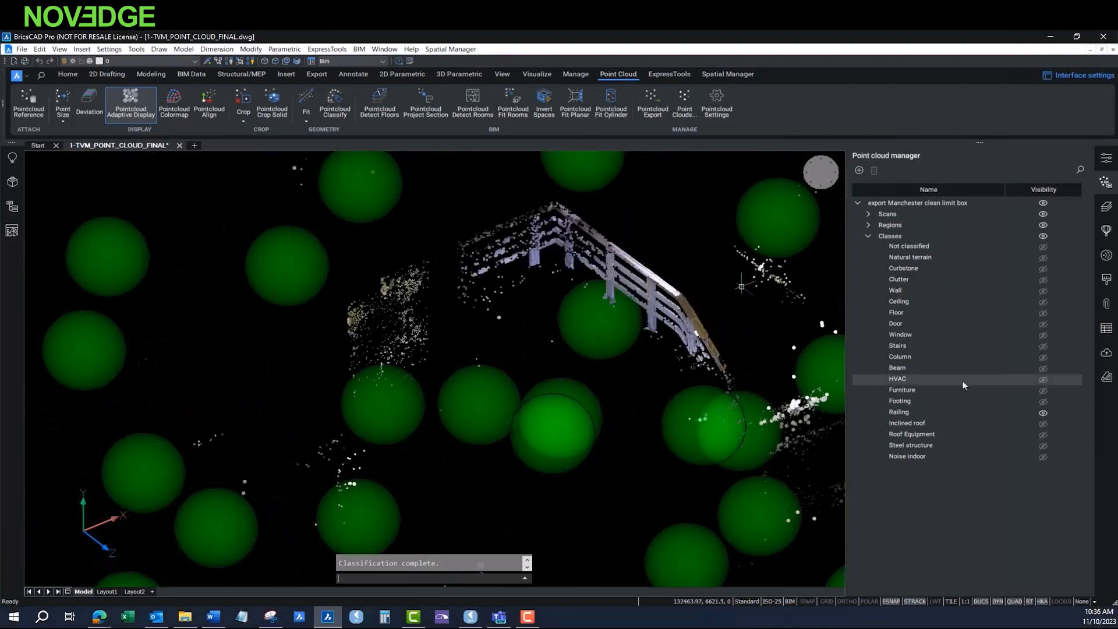
# - Hide the Railing class and show only the Window class points of the building
pyautogui.click(1043, 413)
pyautogui.click(1041, 338)
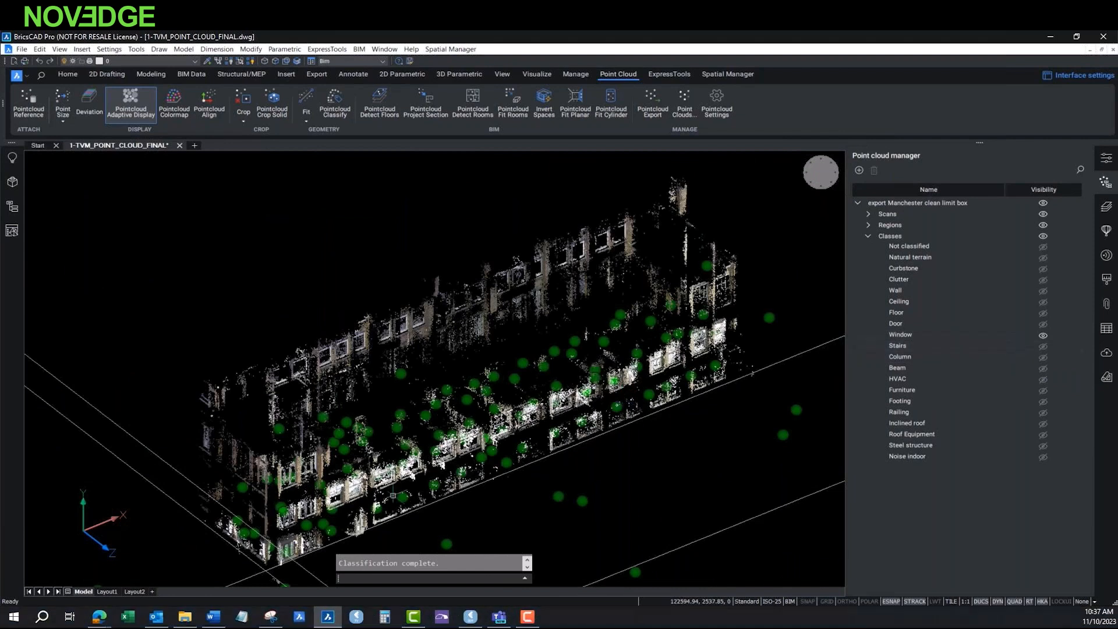
pyautogui.scroll(2, 427, 488)
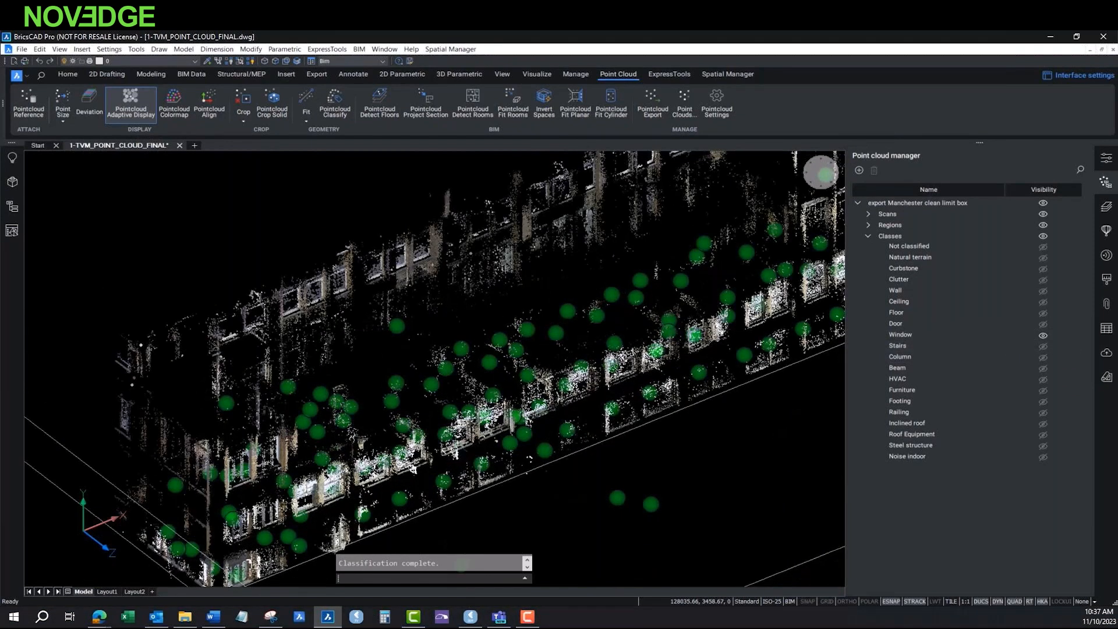